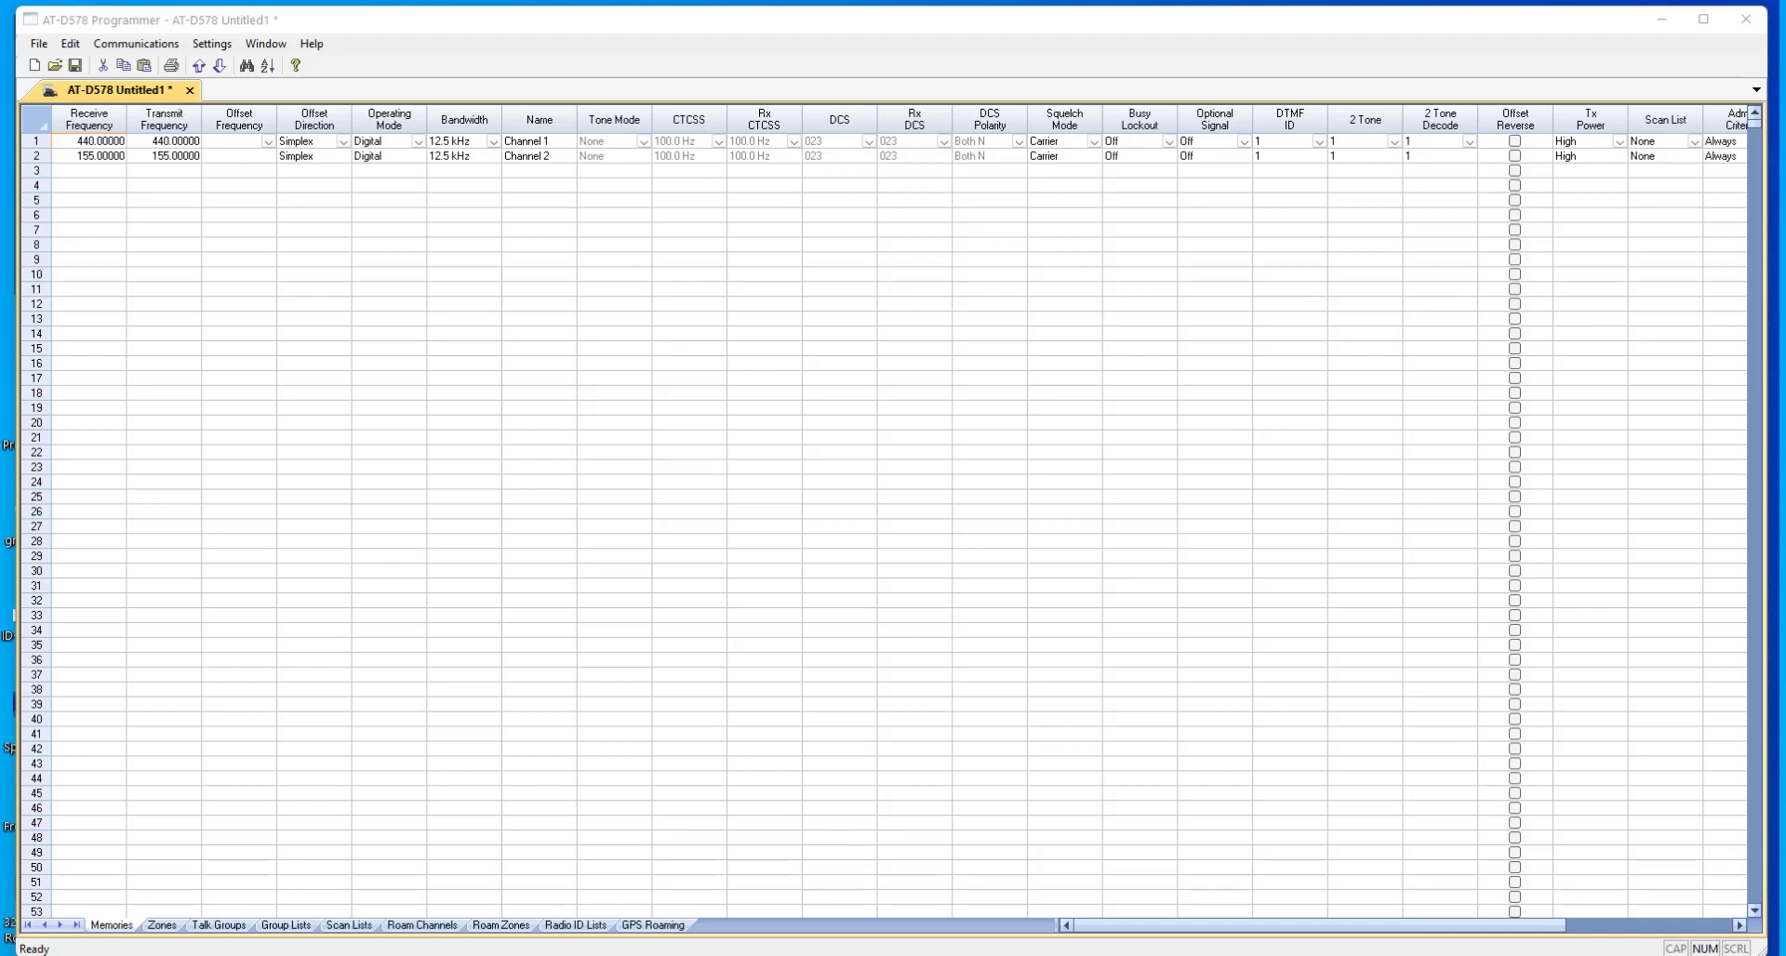
- Start a read from the radio, accept overwriting the file, then cancel the read
left_click(136, 44)
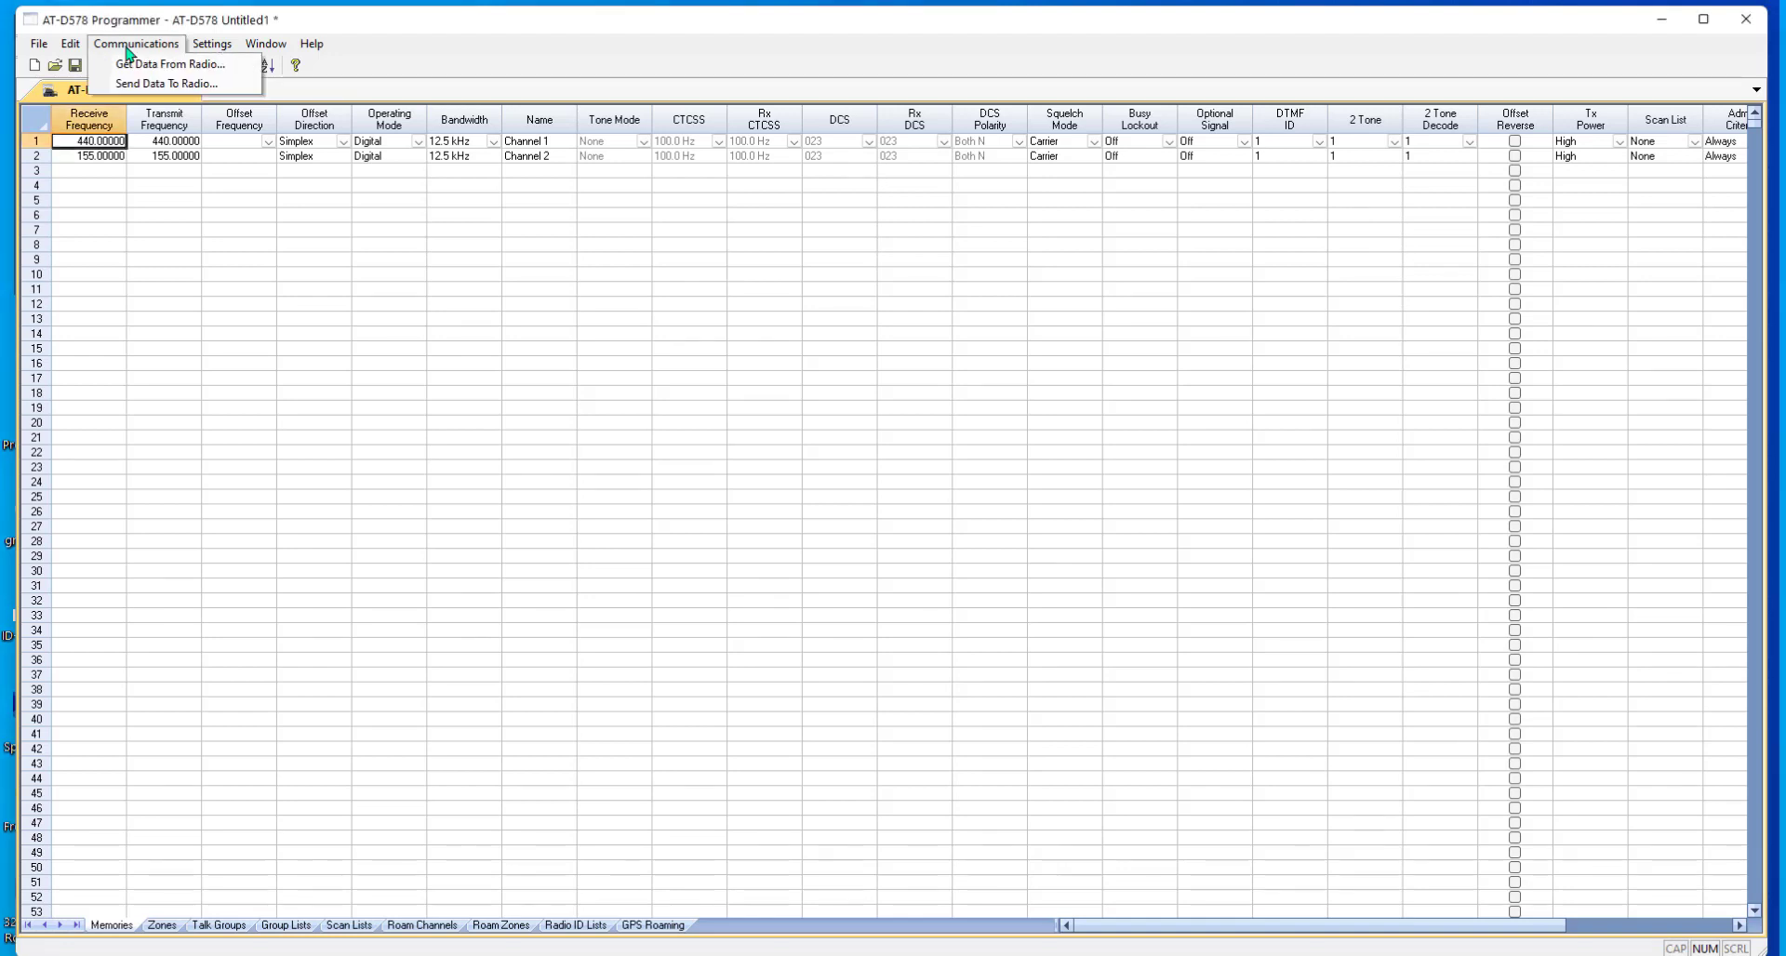
left_click(124, 65)
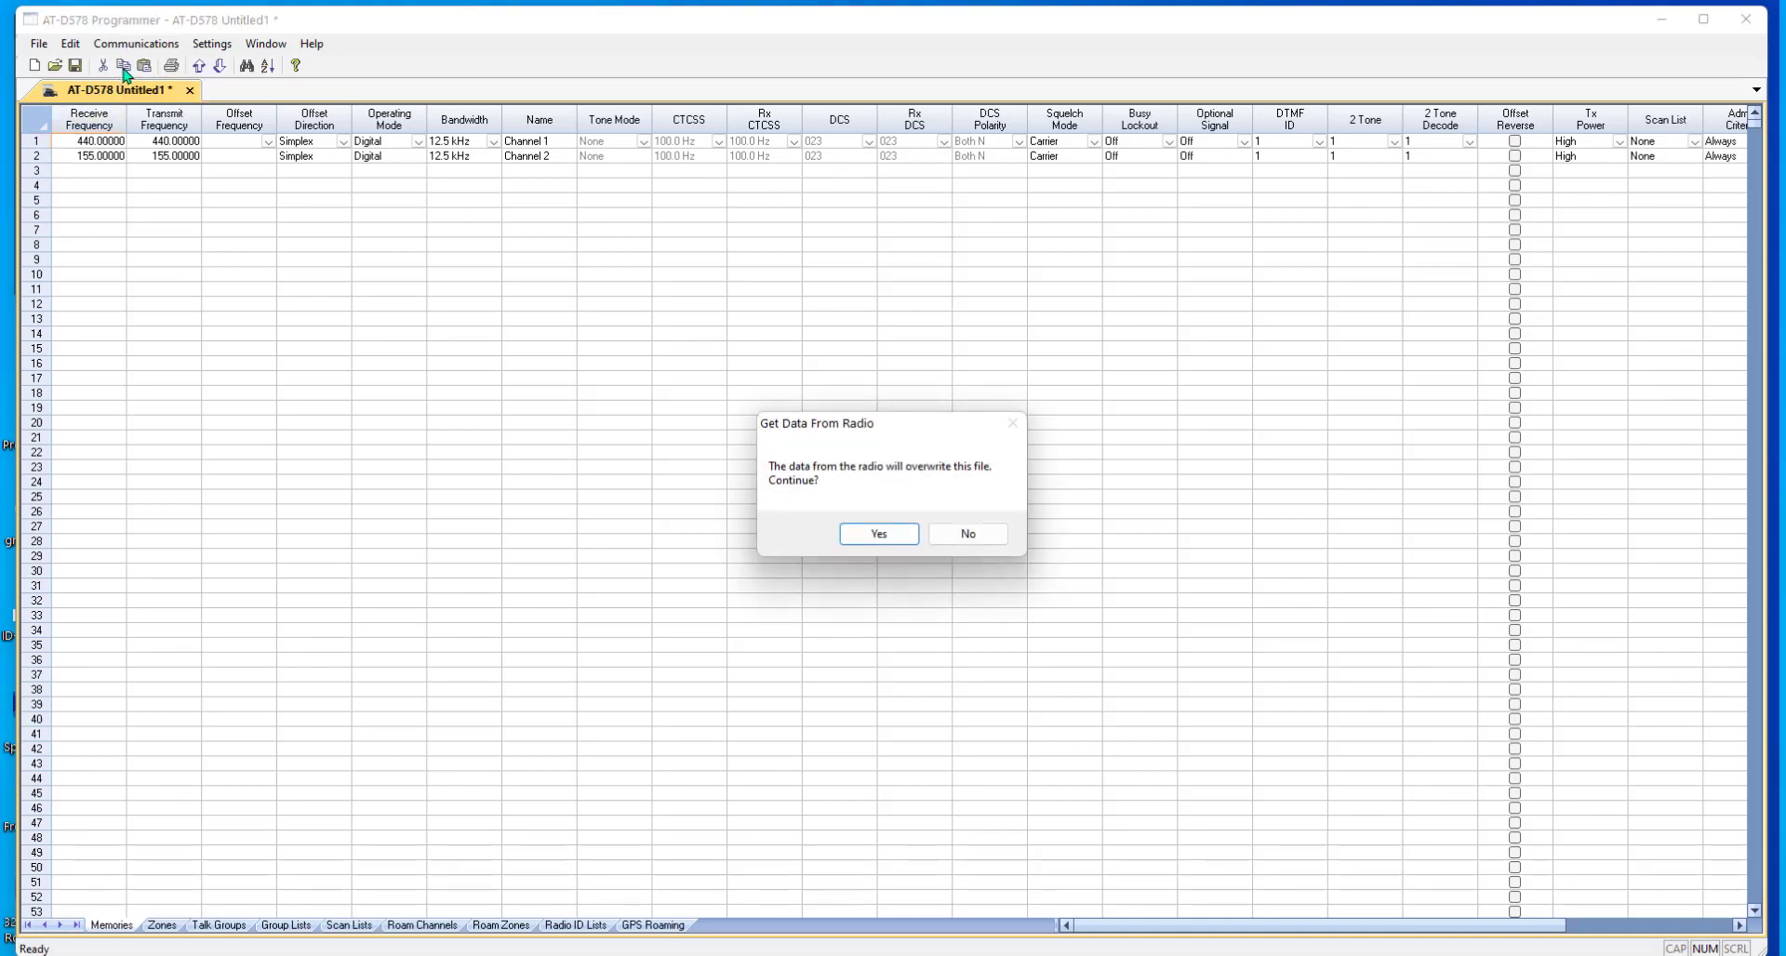
left_click(879, 534)
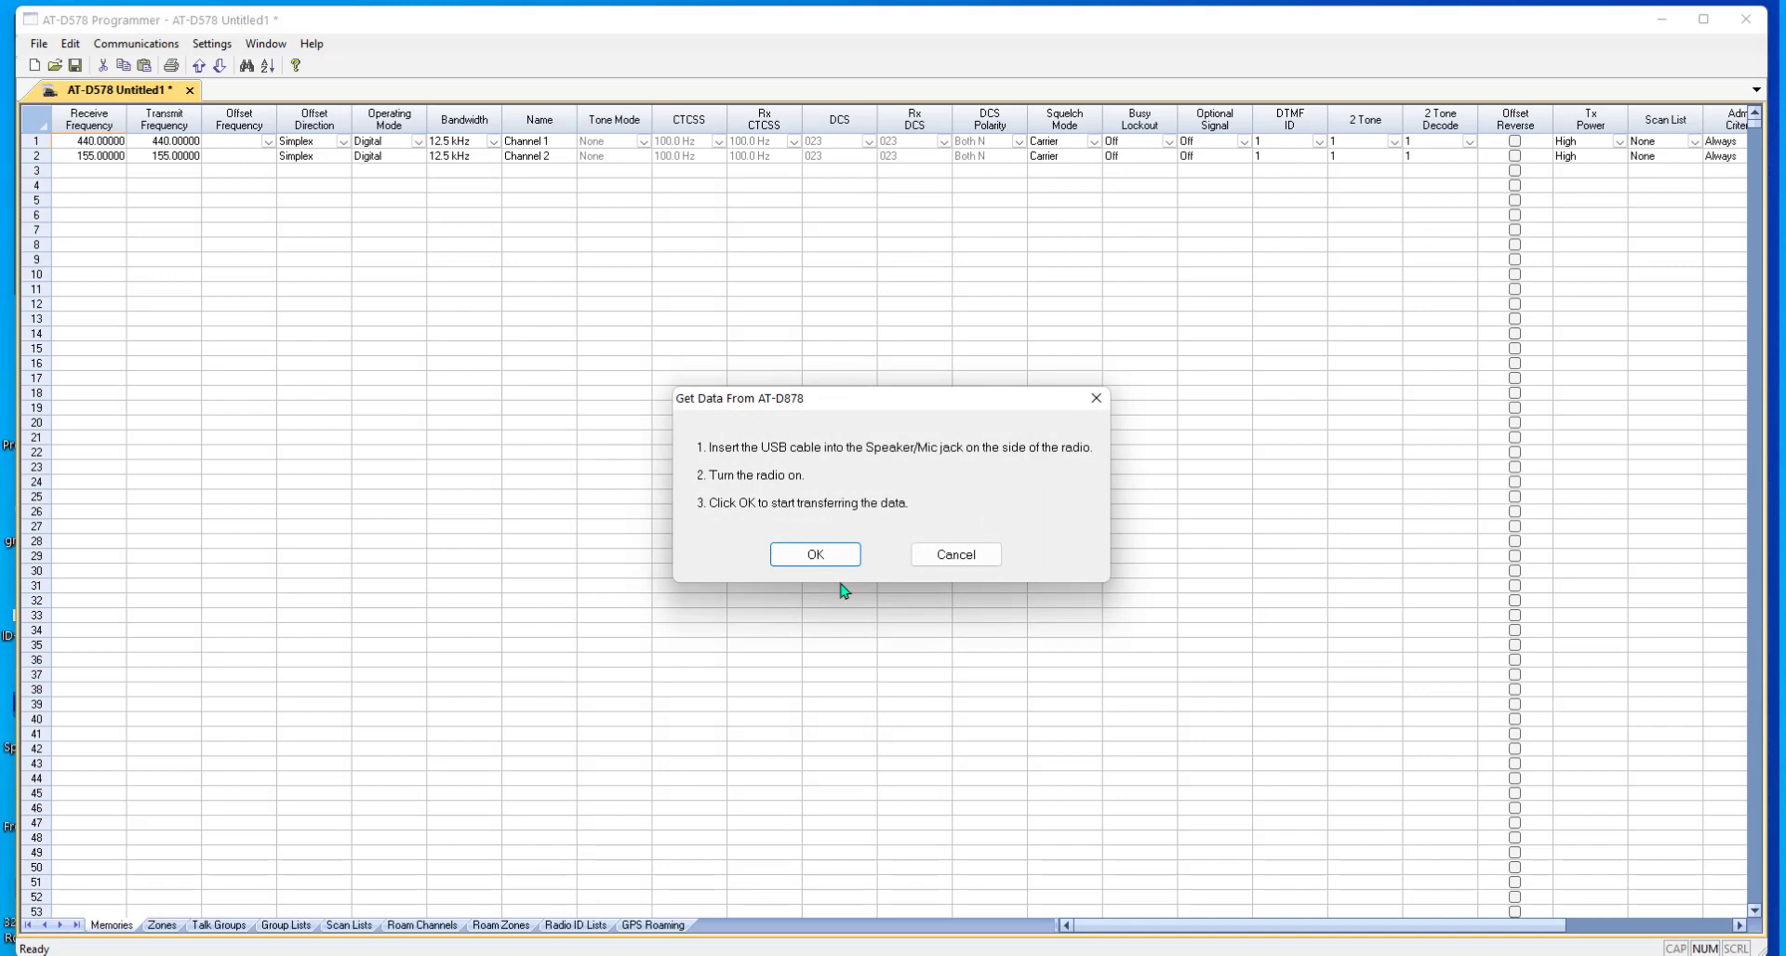
left_click(956, 554)
left_click(38, 44)
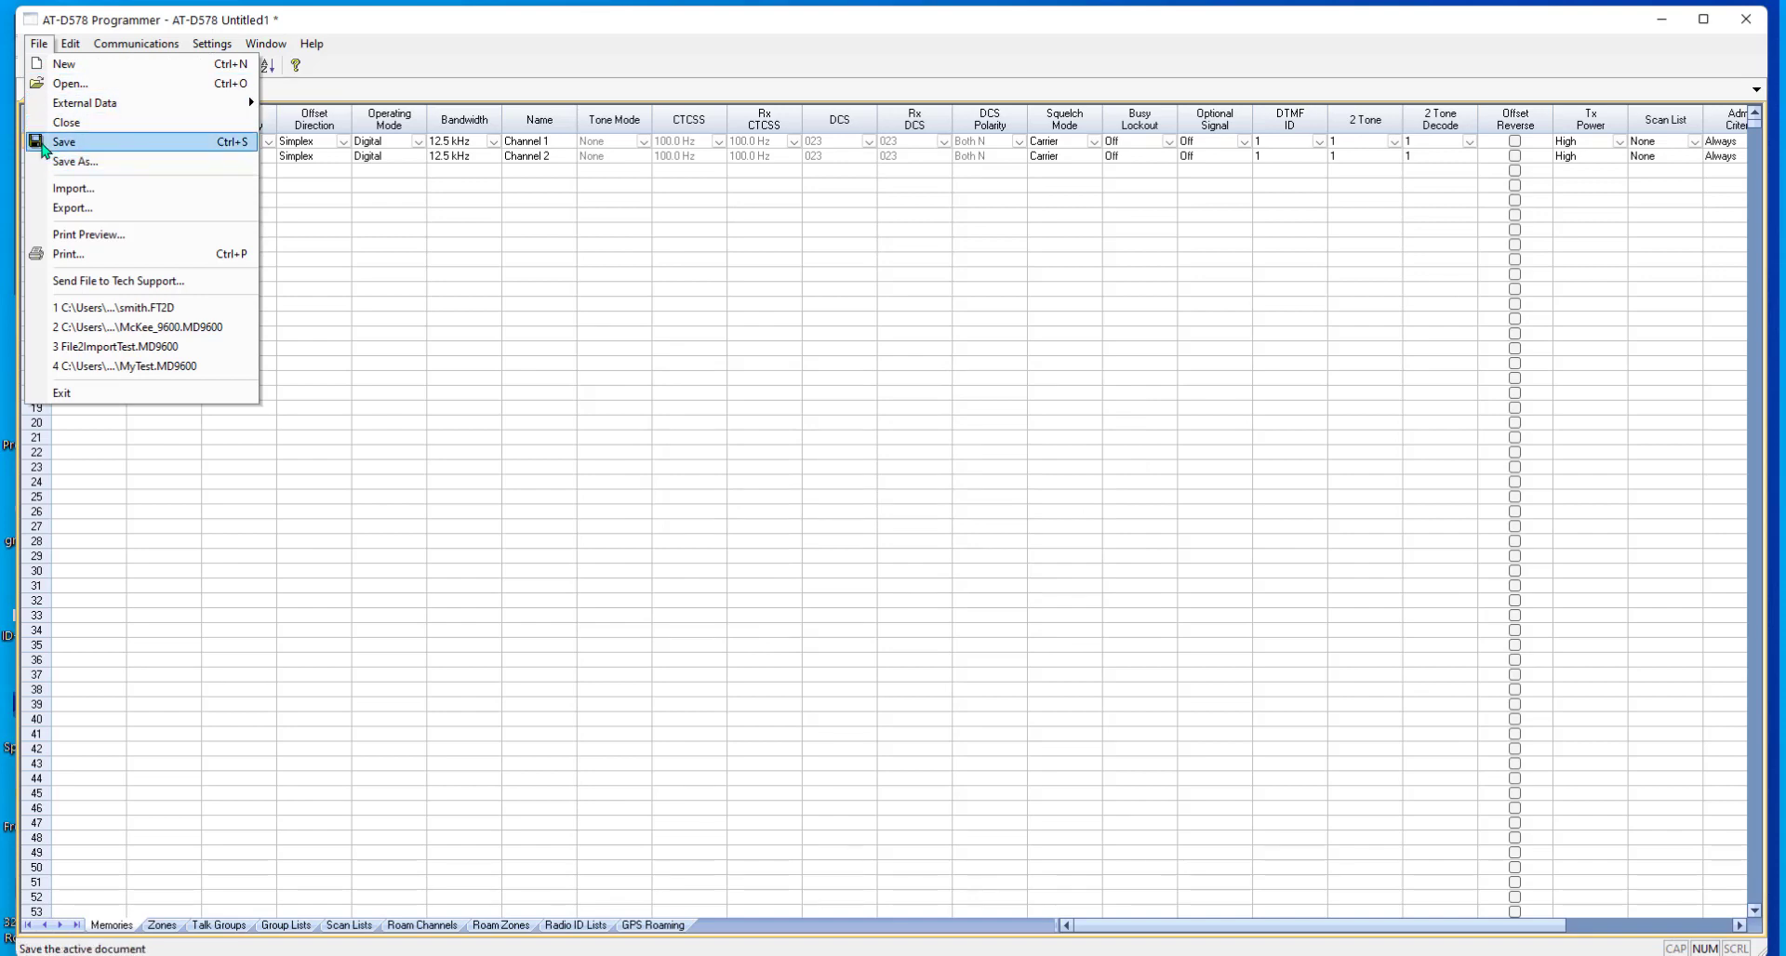
left_click(391, 87)
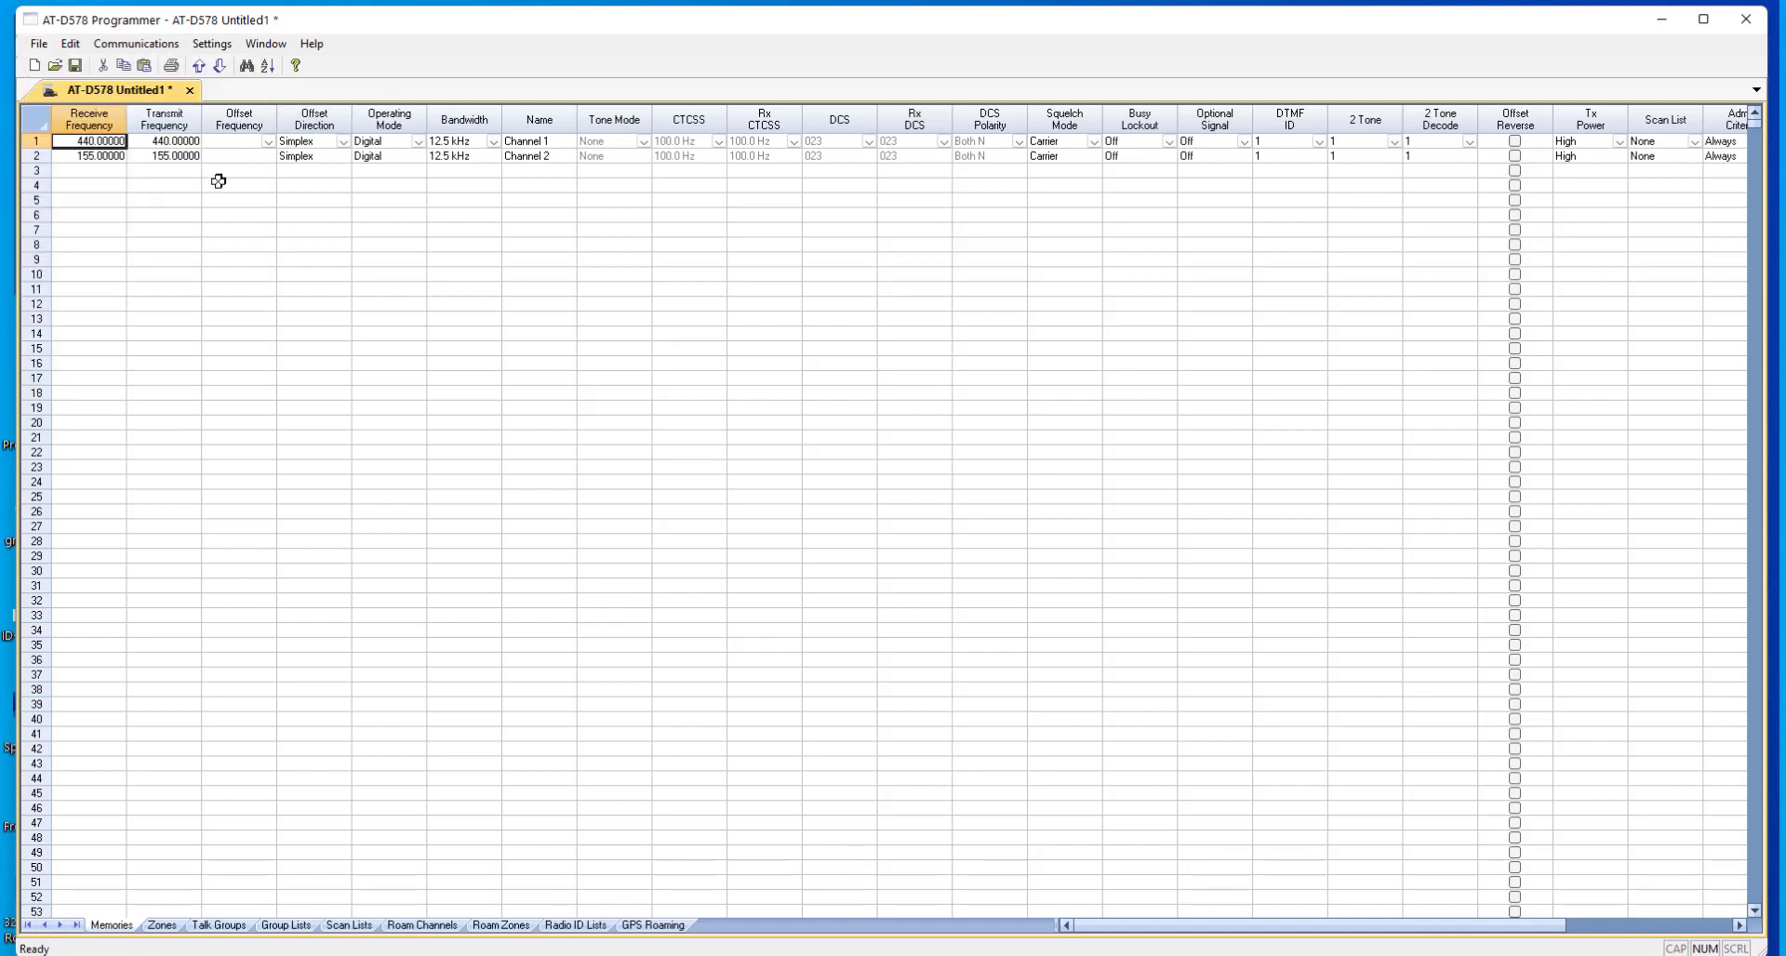
- Search RepeaterBook for 2 meter and 70 cm repeaters within a 50-mile radius
left_click(38, 44)
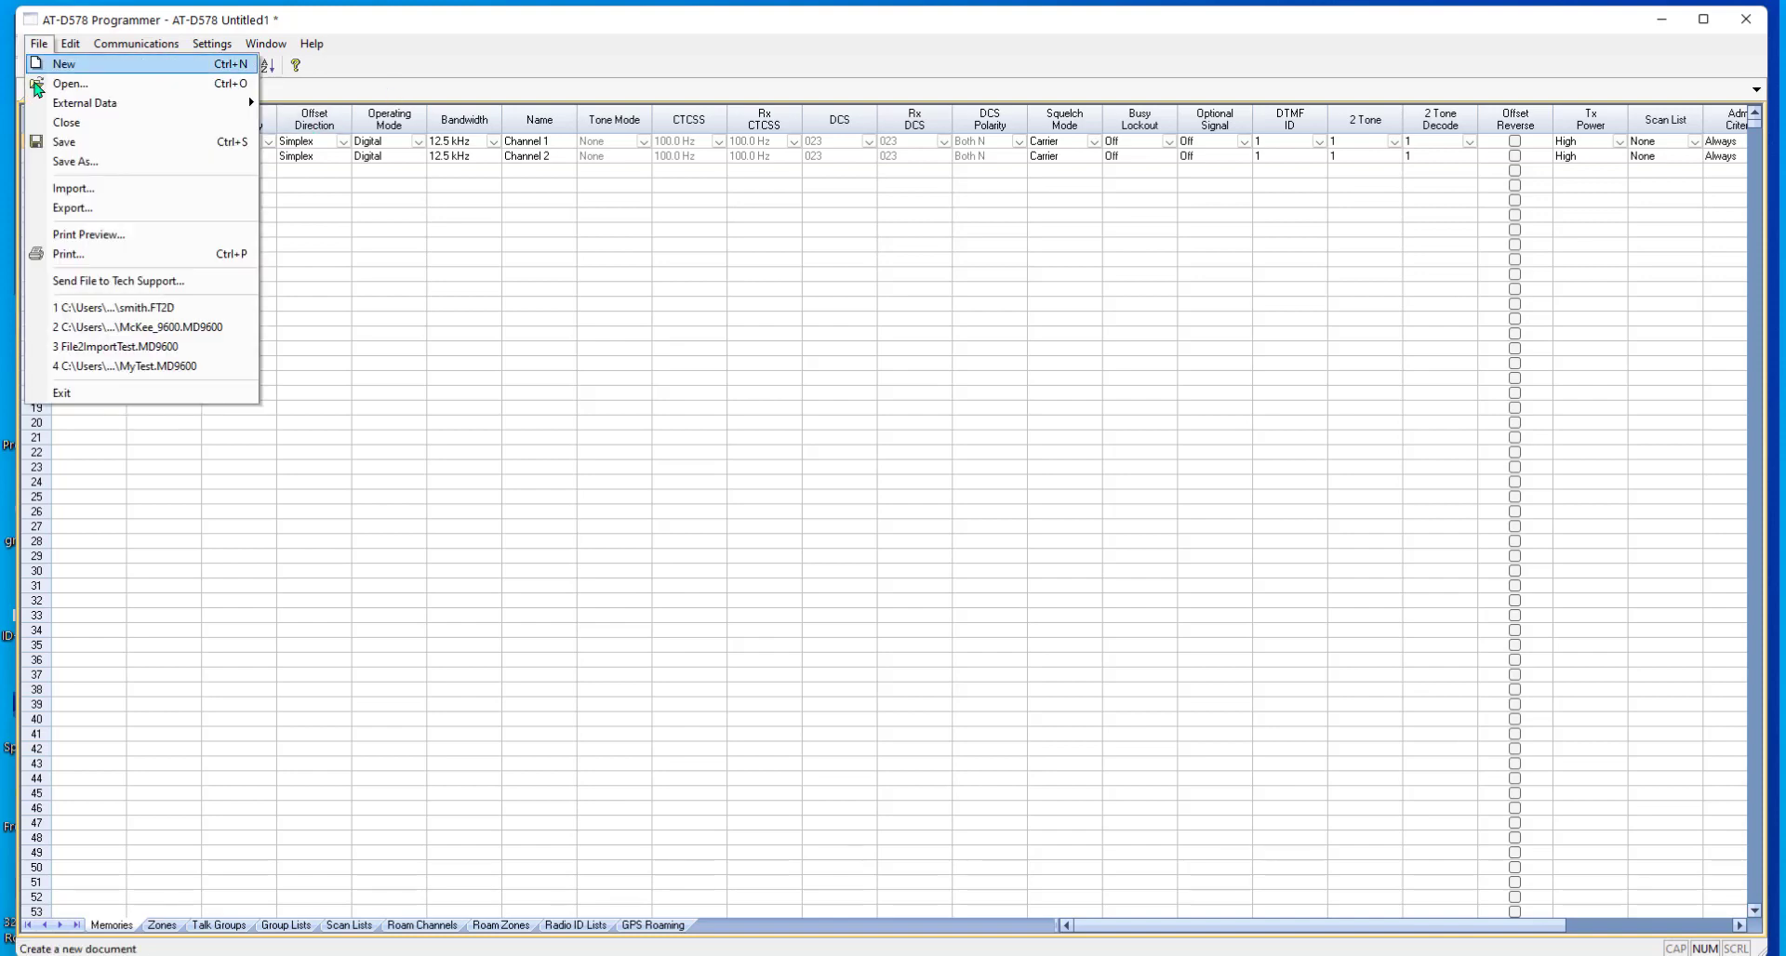
mouse_move(41, 110)
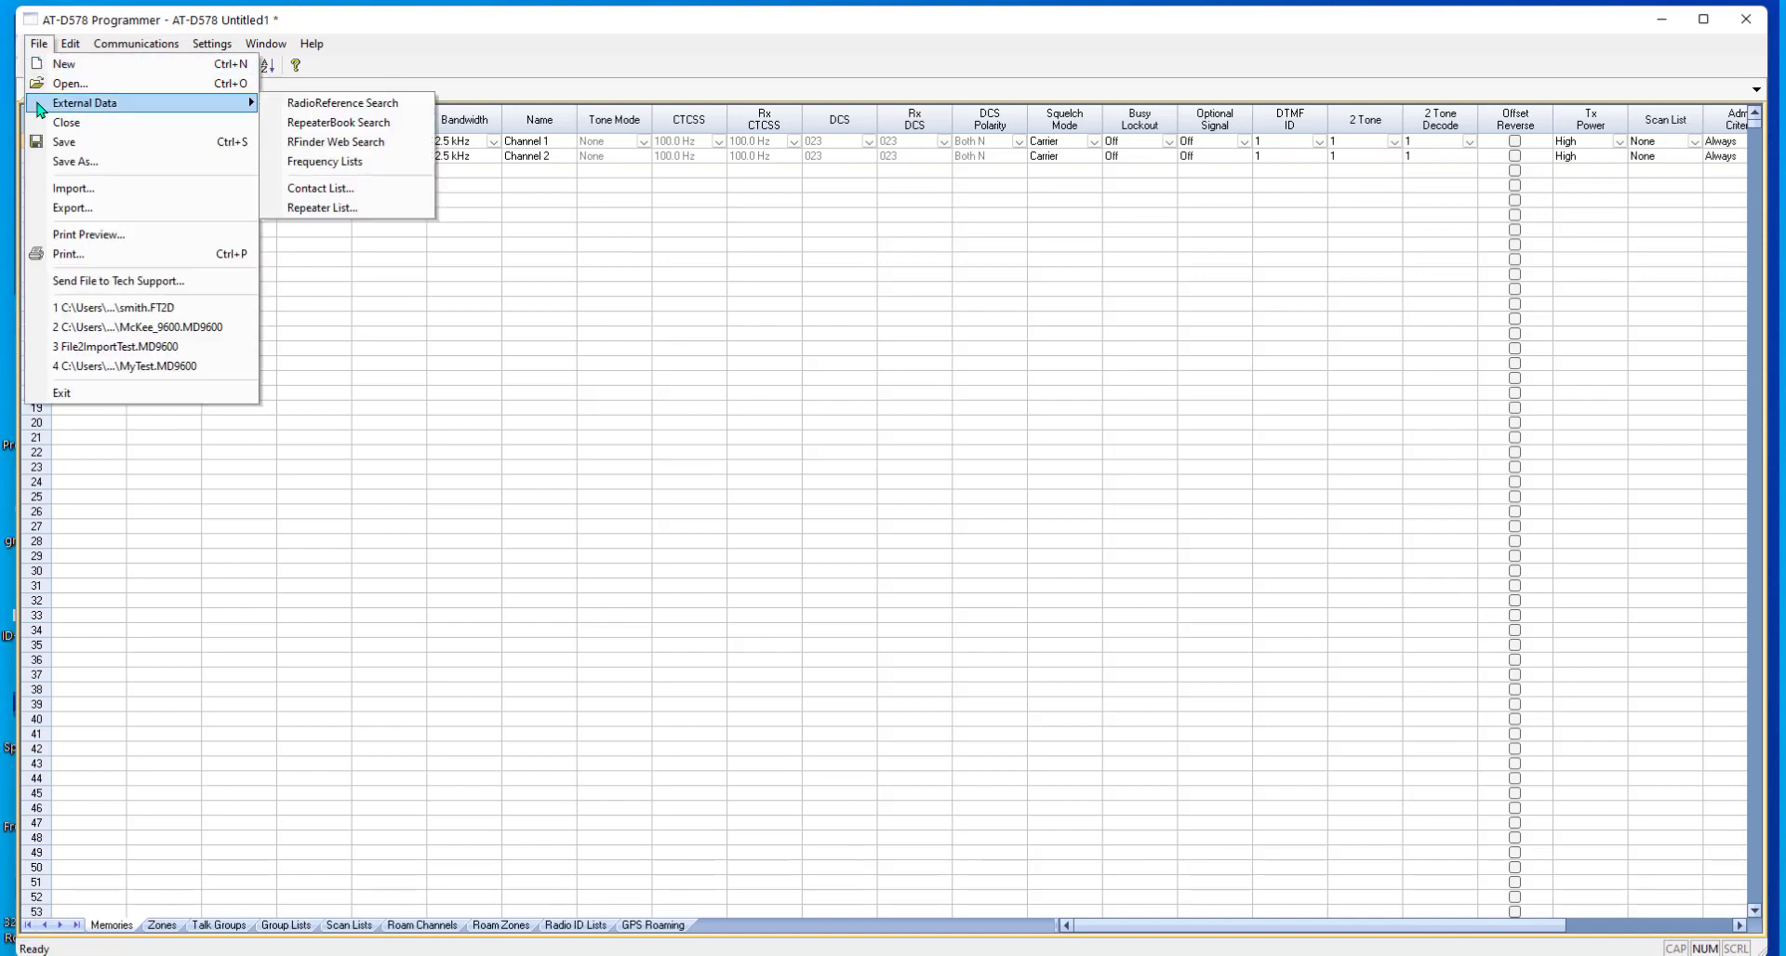
left_click(350, 124)
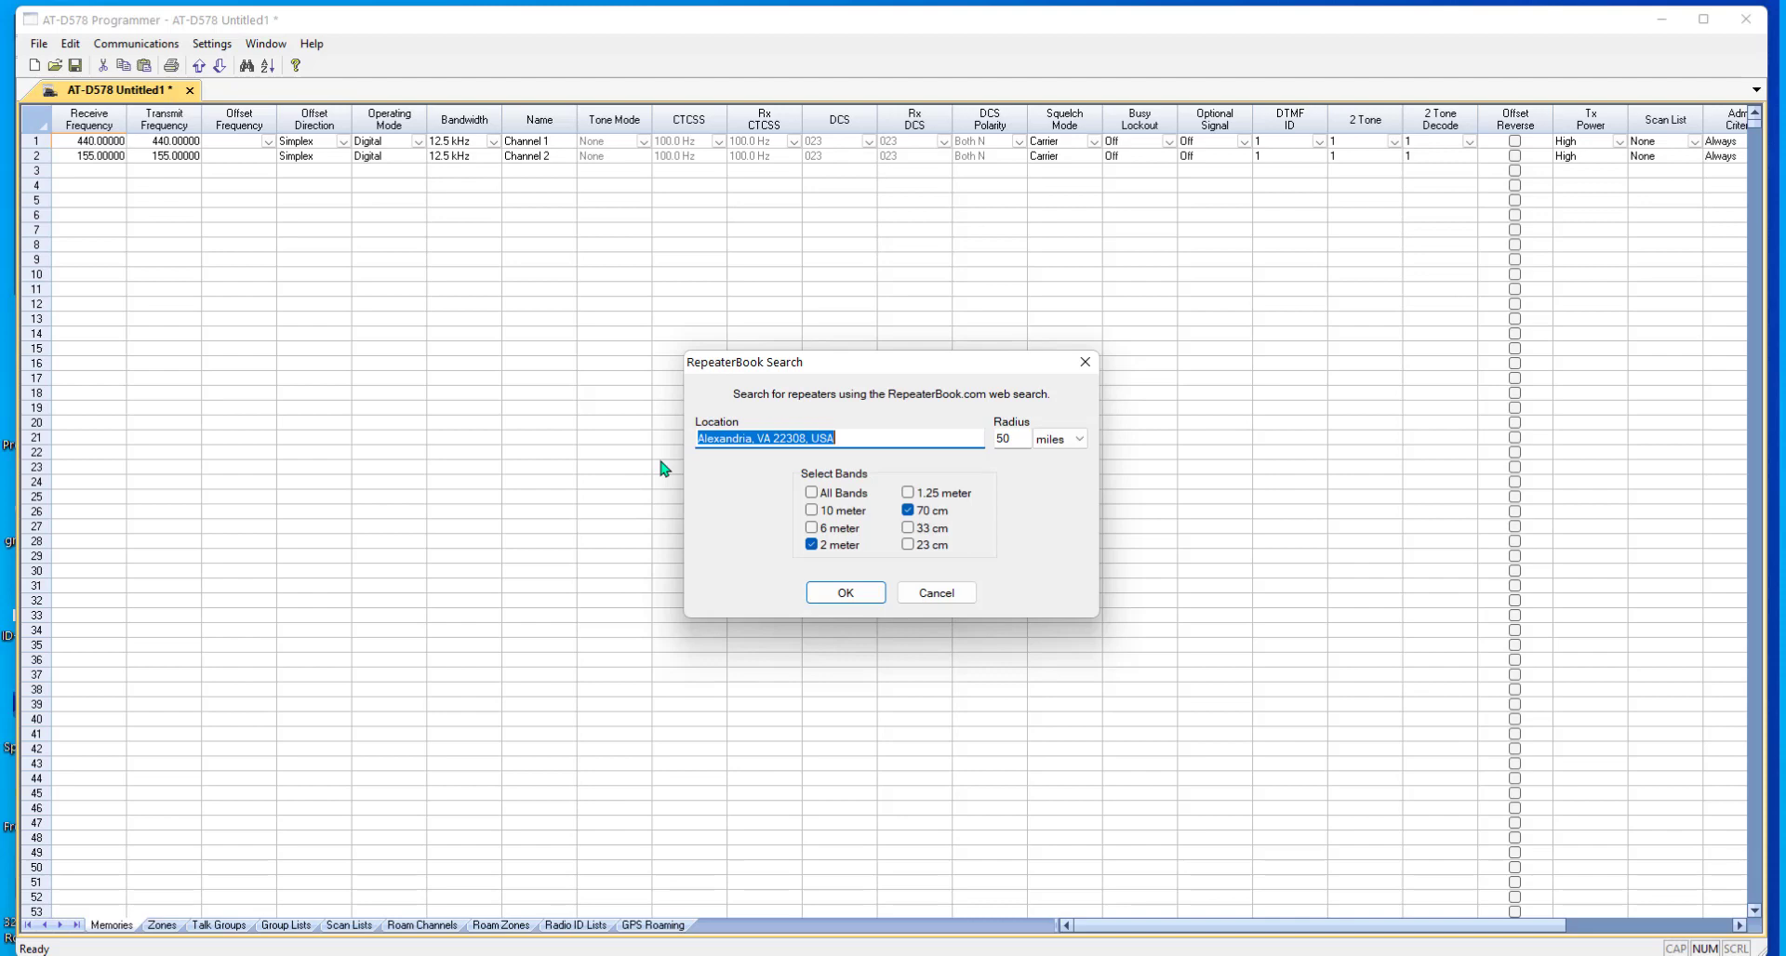
left_click(865, 601)
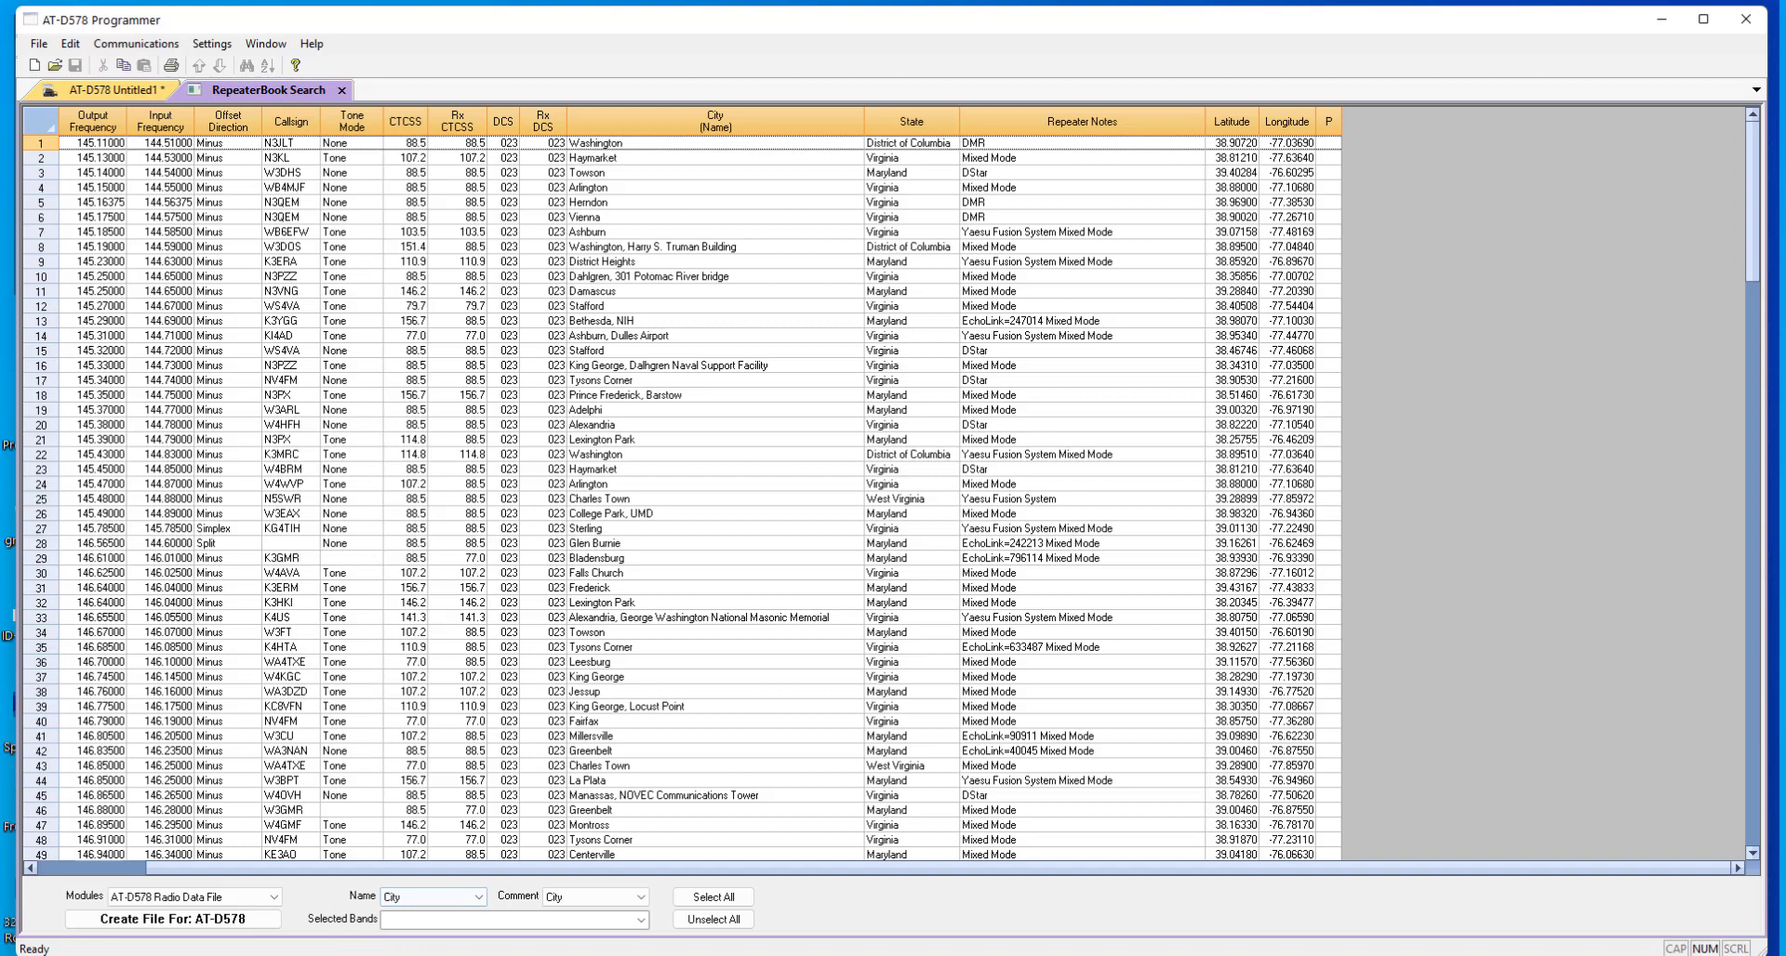
- Filter out P25, DStar and DMR, keeping 144MHz and 420MHz, then create an AT-D578 file
left_click(644, 923)
left_click(412, 903)
left_click(412, 890)
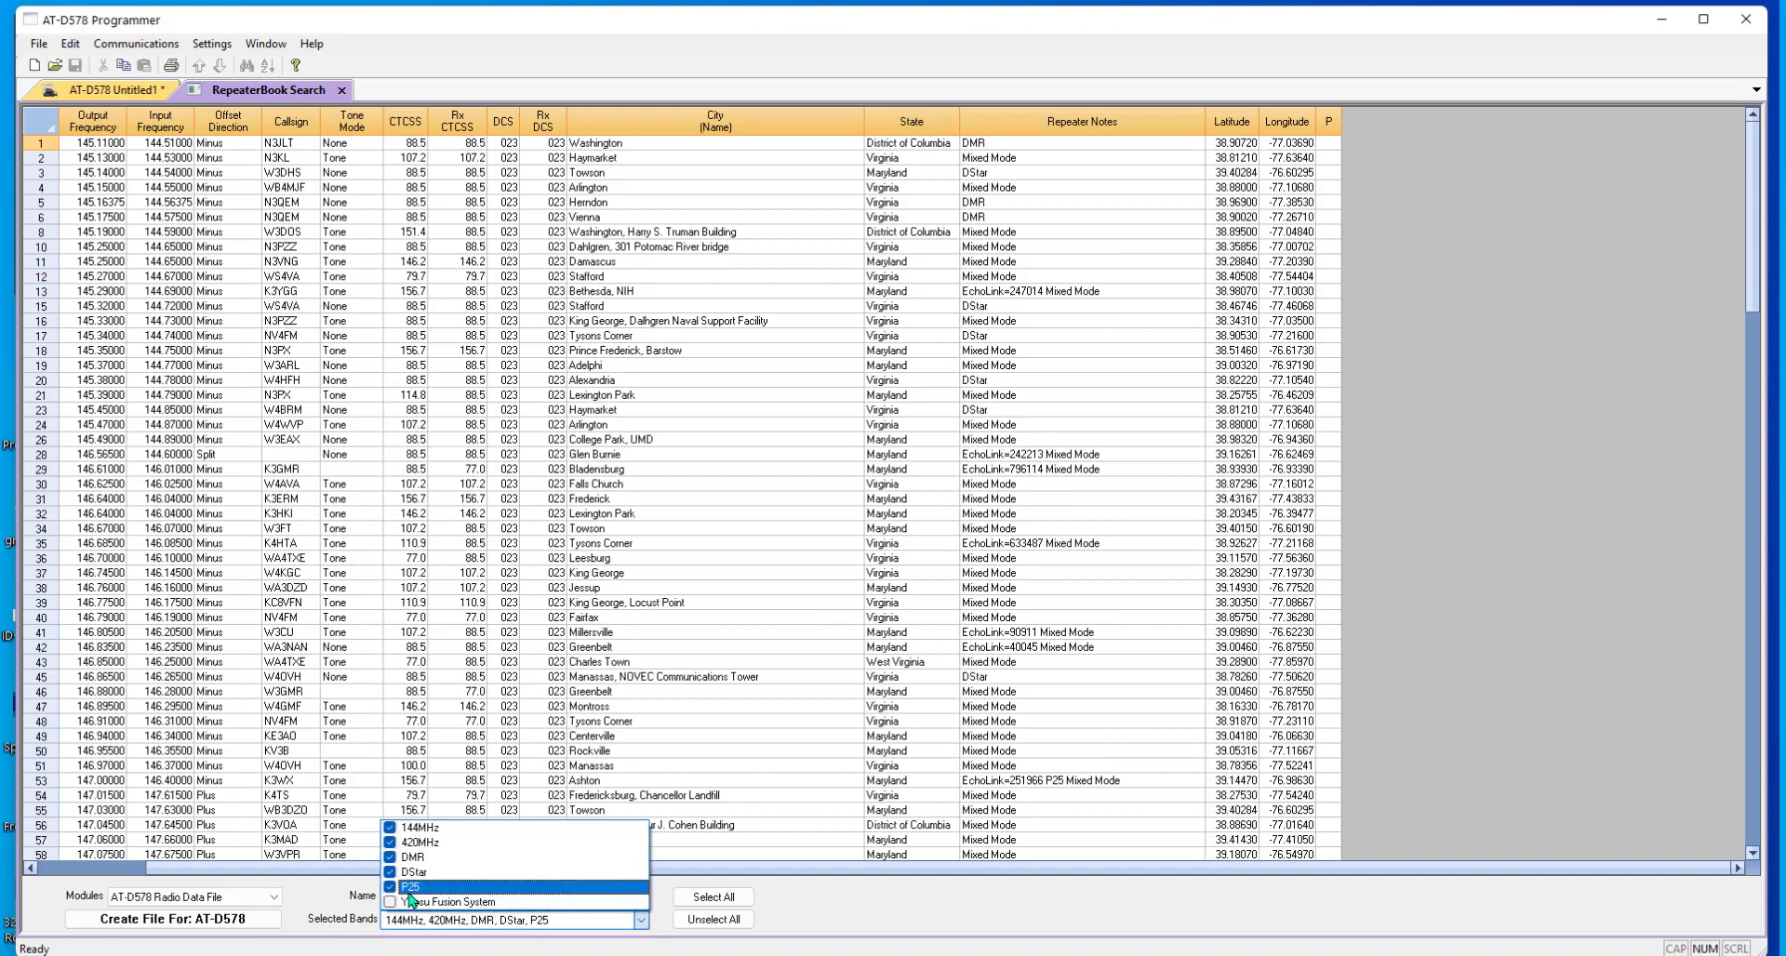
left_click(413, 873)
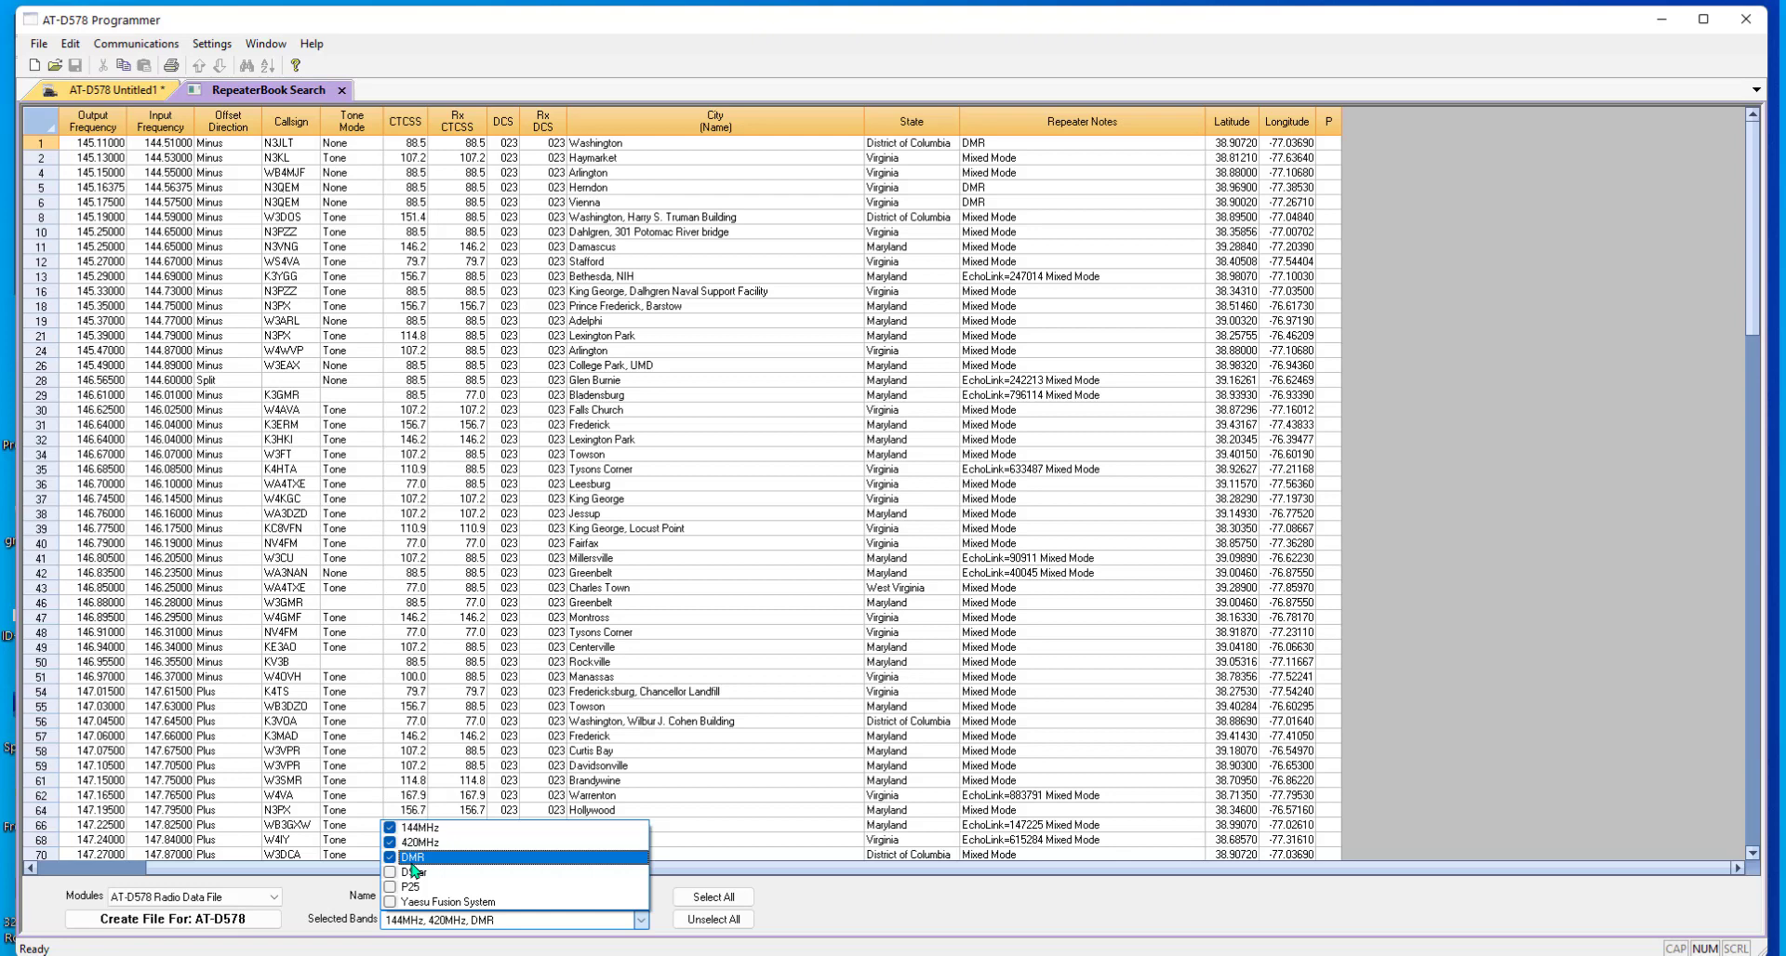
left_click(413, 863)
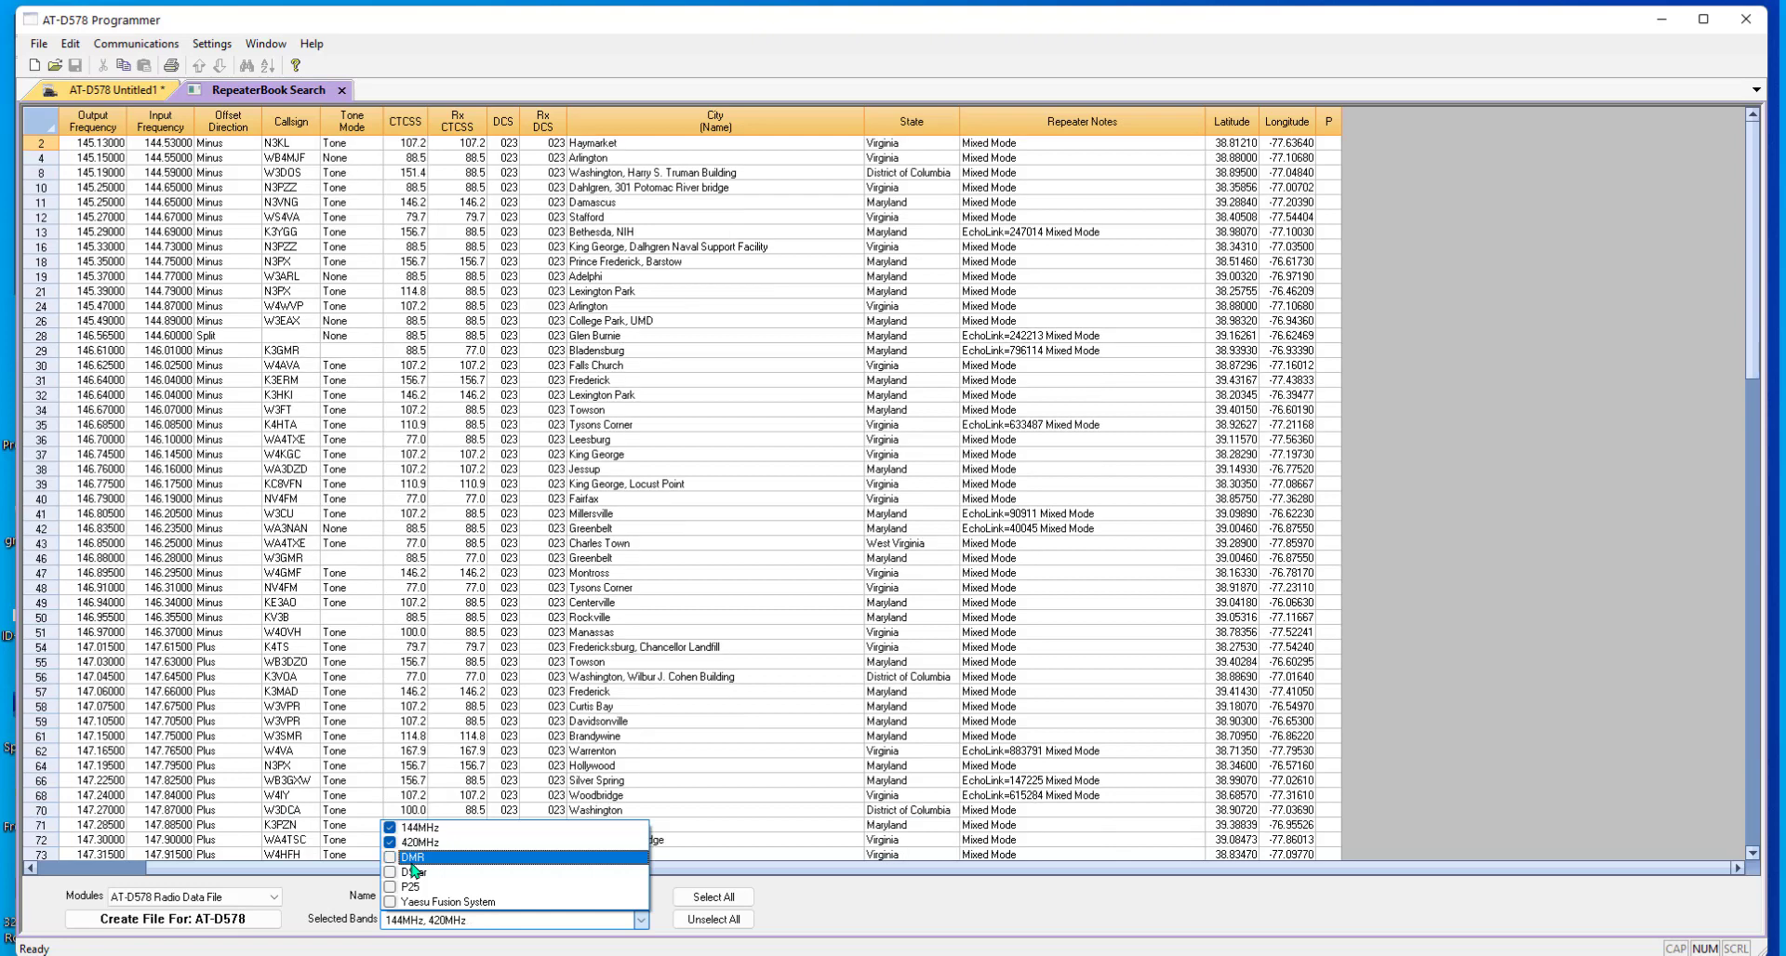
left_click(577, 921)
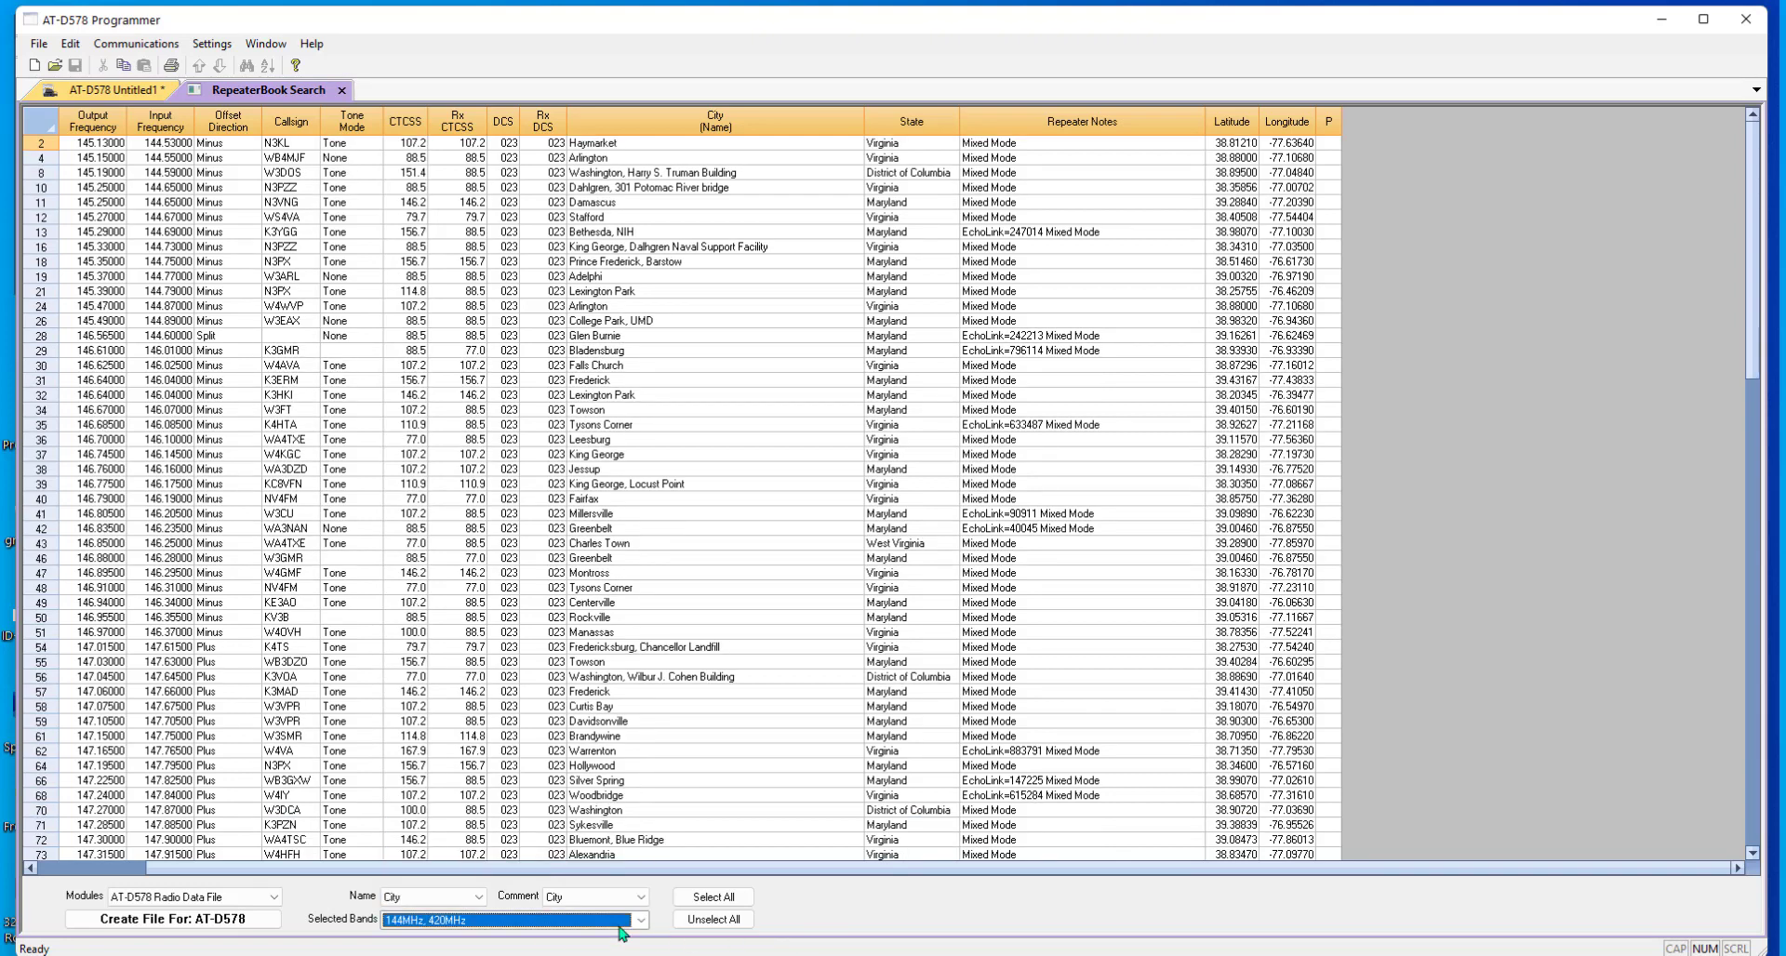
left_click(220, 921)
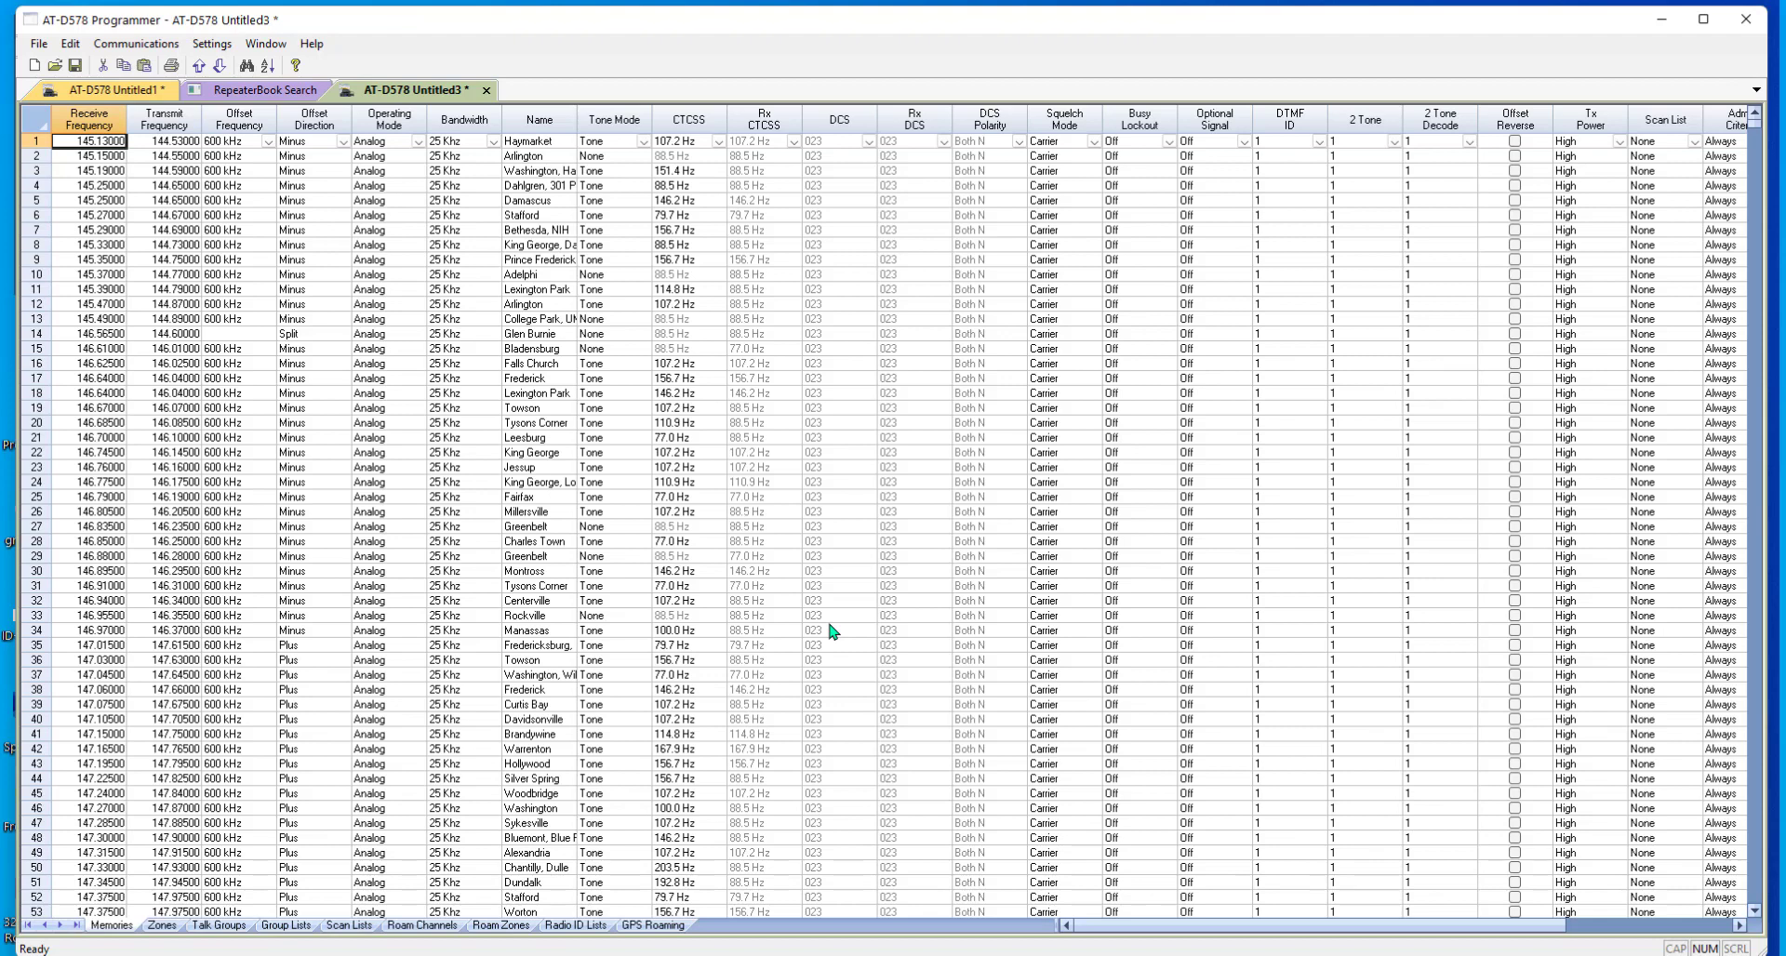
- Show Untitled3's Zones sheet, which holds only Zone 1
left_click(136, 43)
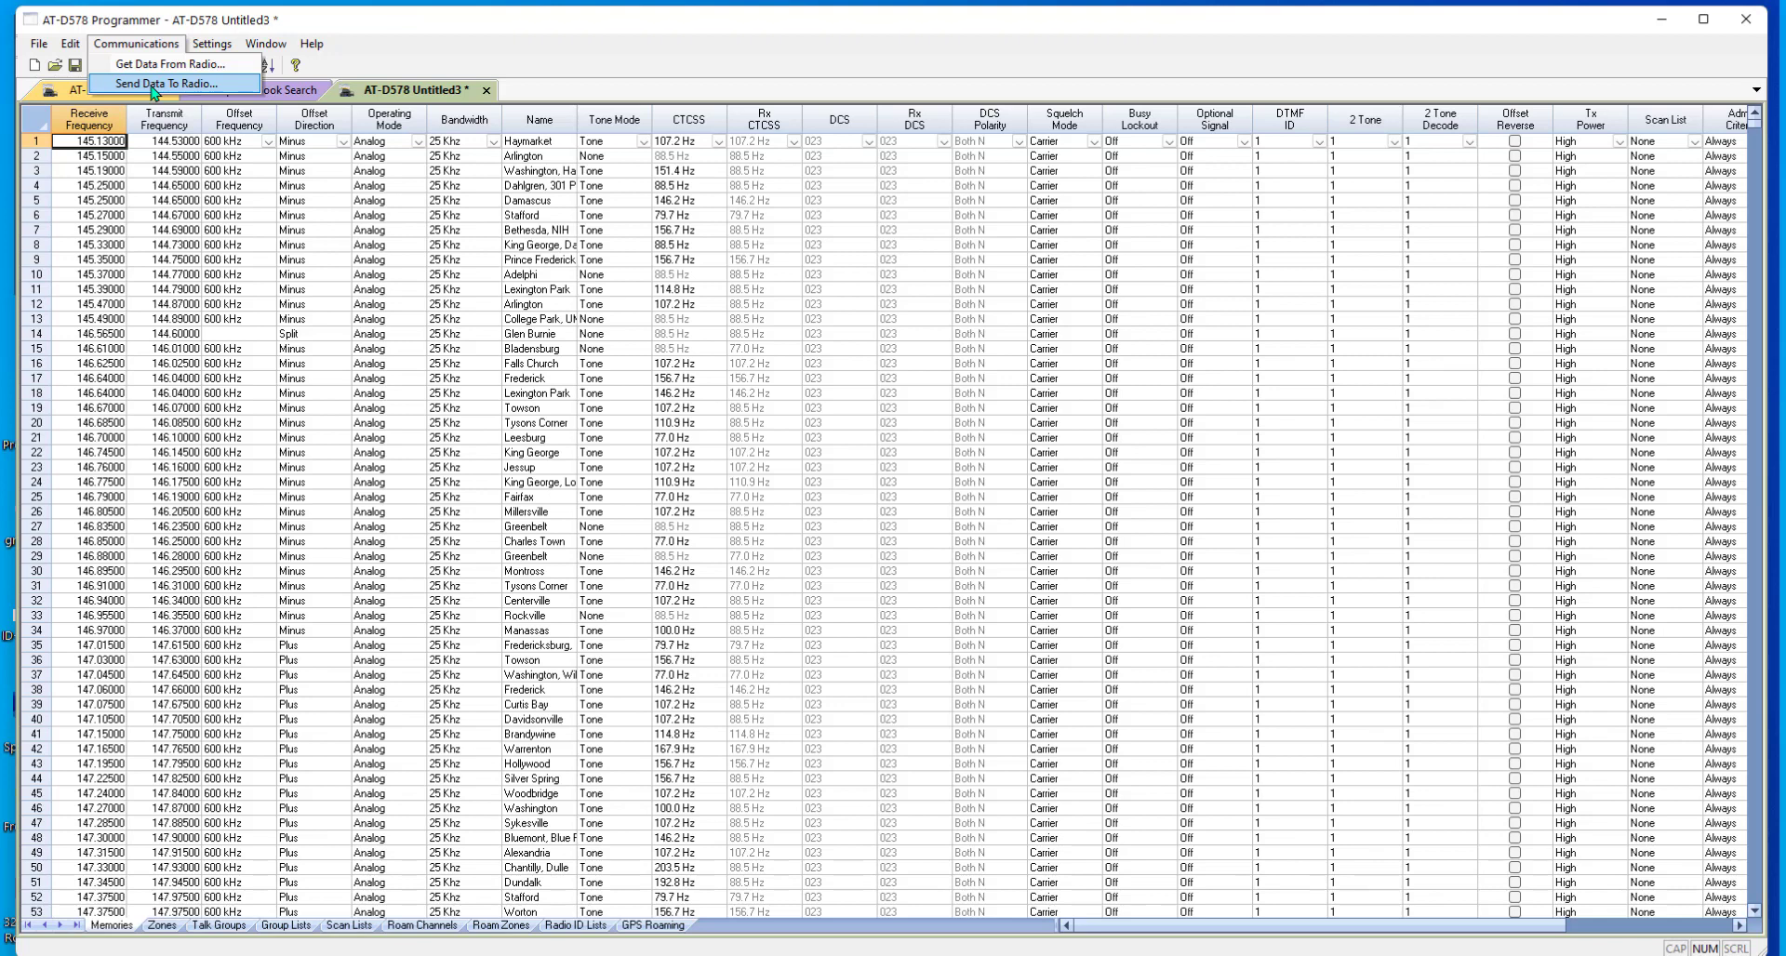
left_click(162, 926)
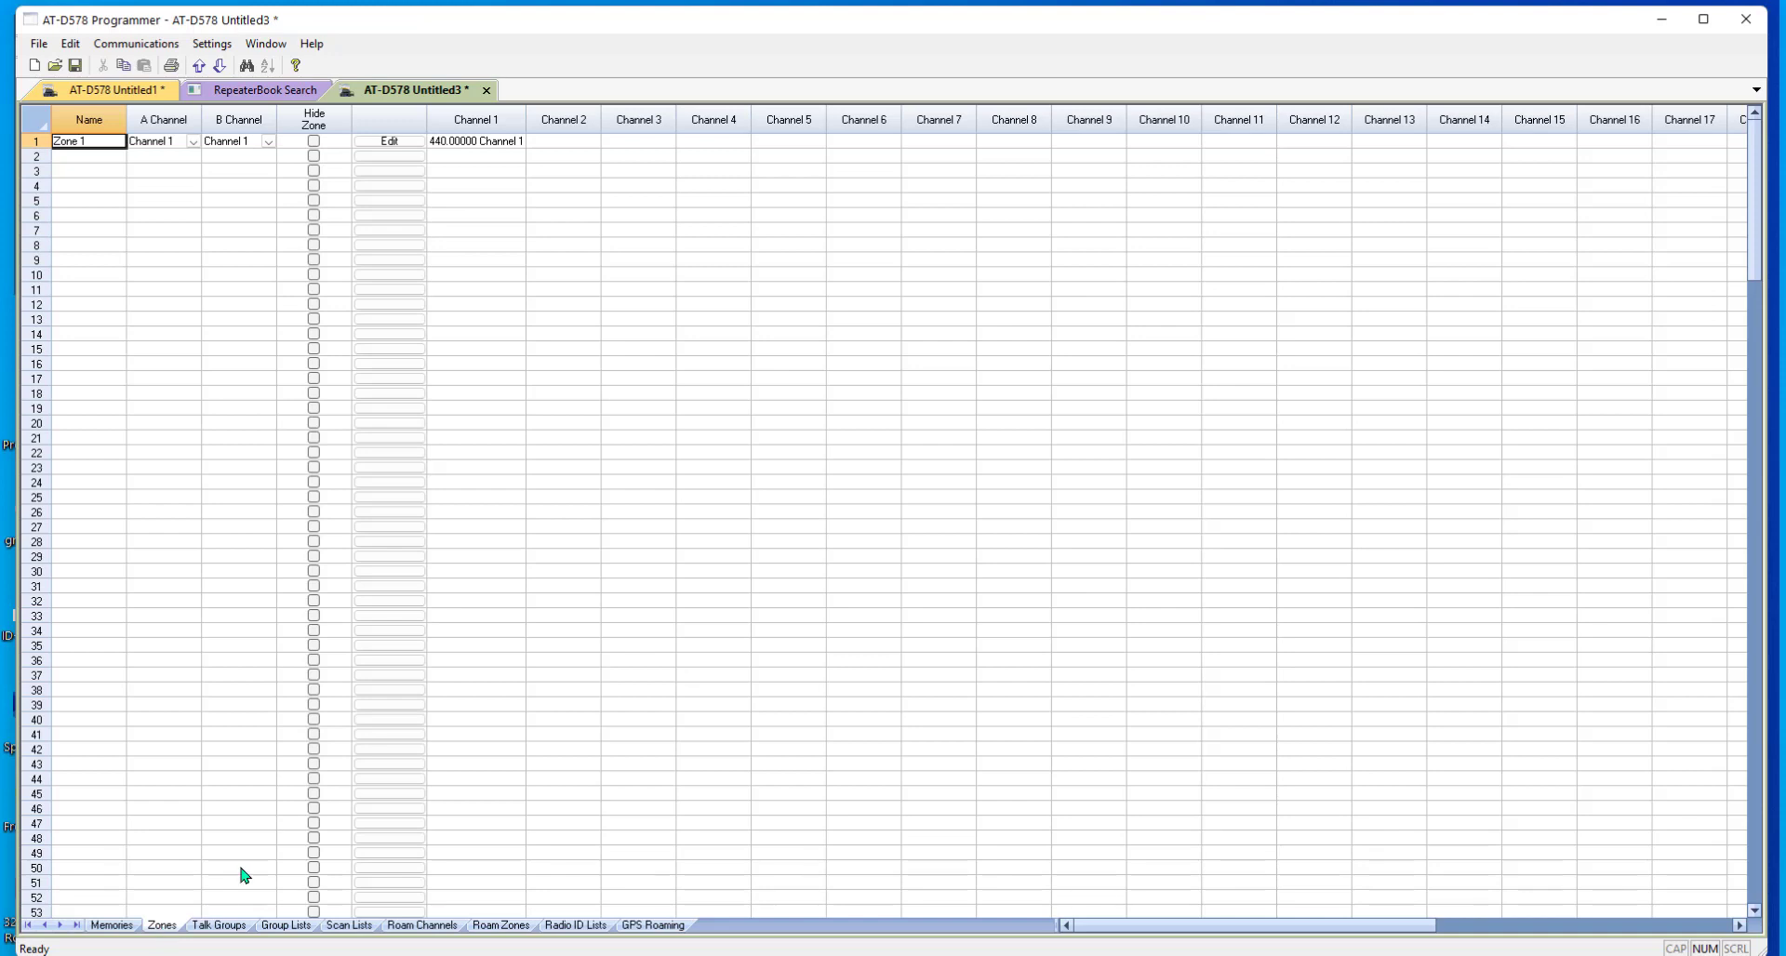
- Name the first three zones 144 Local, 440 Local and Analog
left_click(84, 144)
type("144 Local")
key("Return")
type("44")
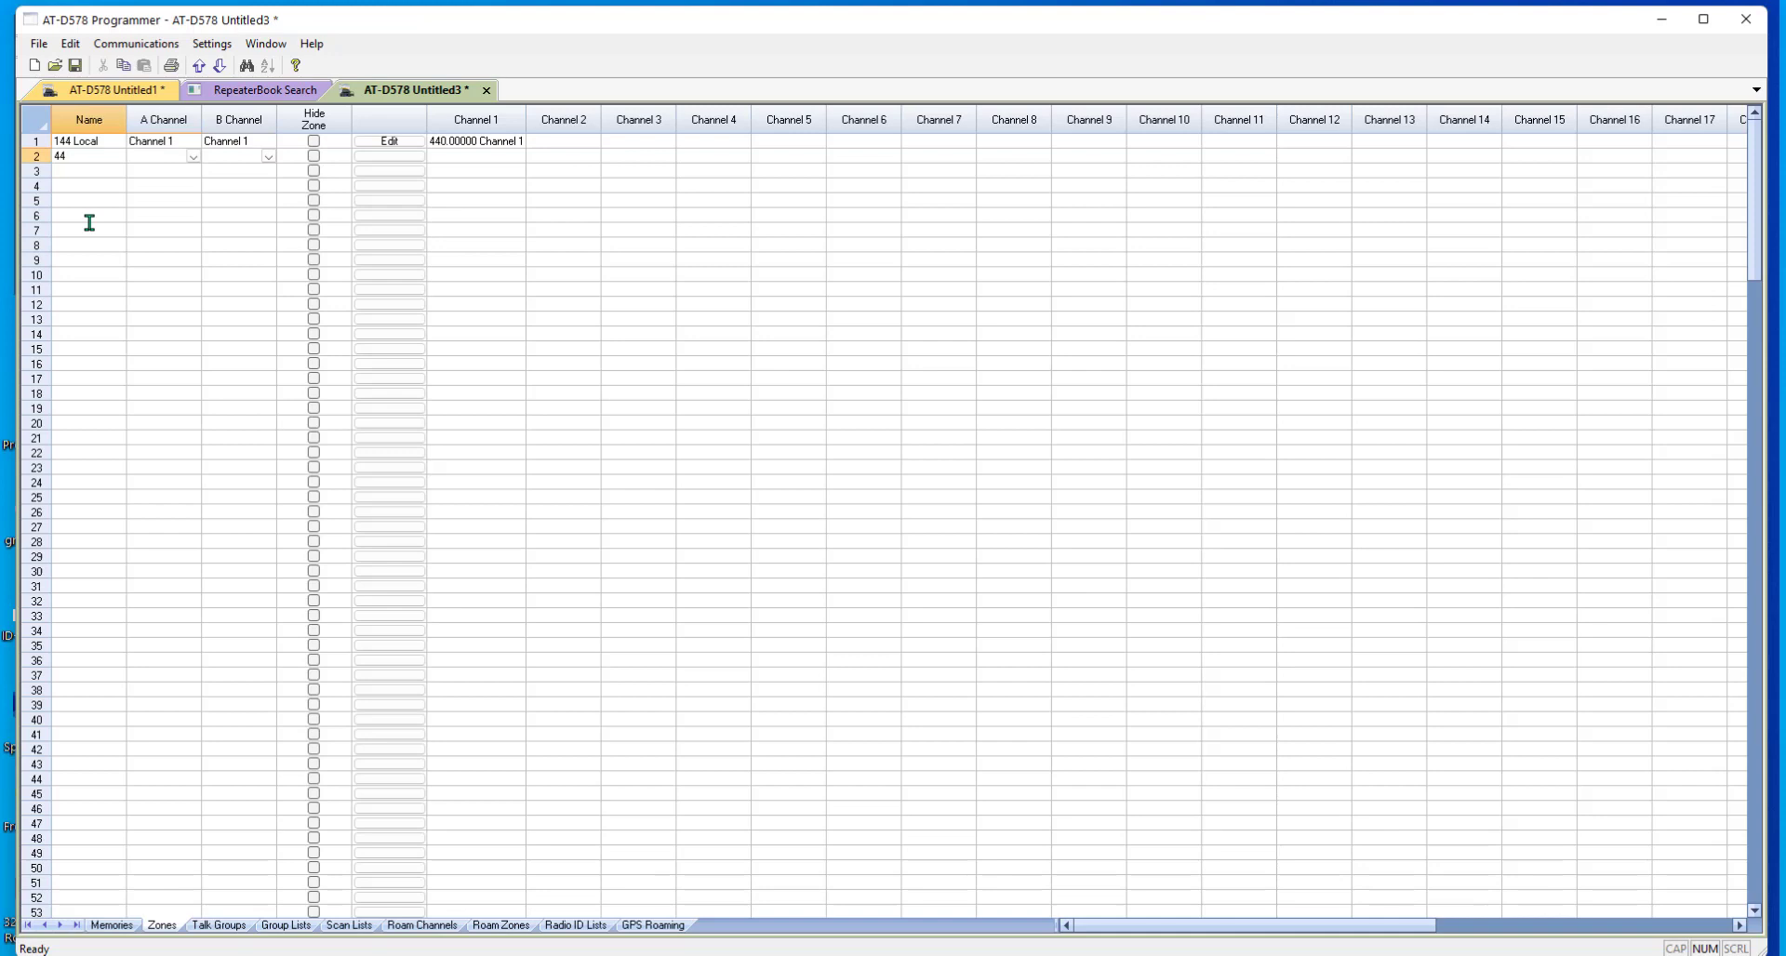
type("0 Local")
key("Return")
type("Analog")
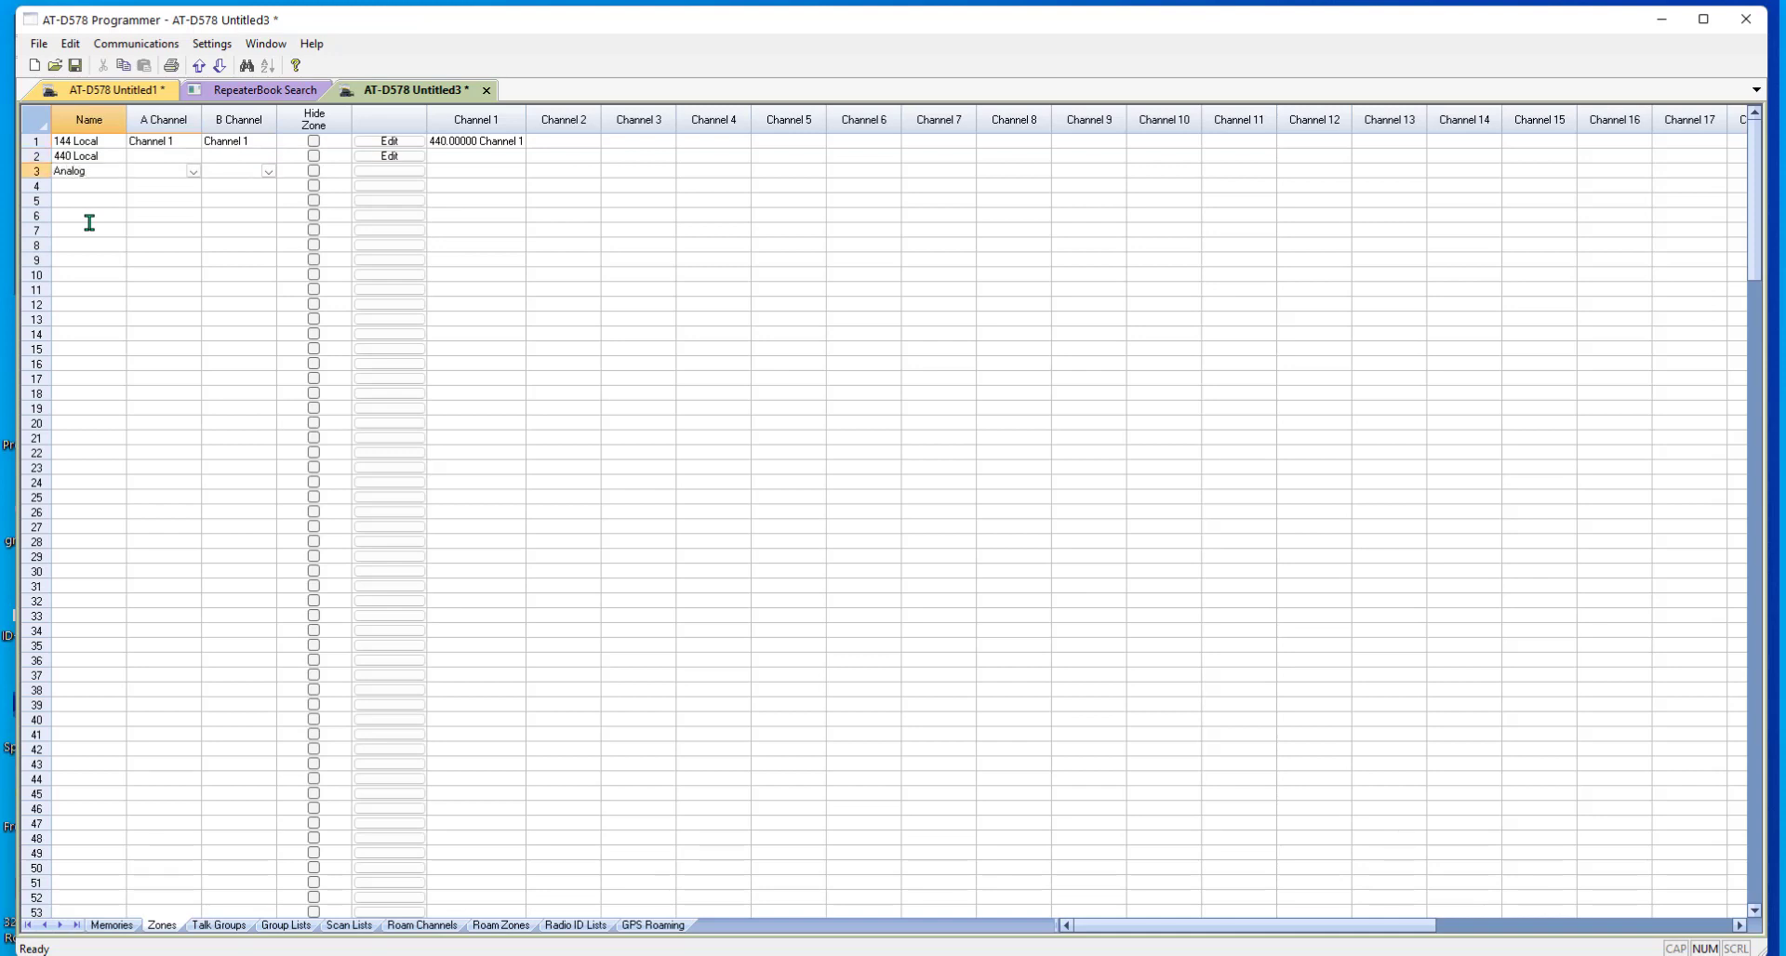
key("Tab")
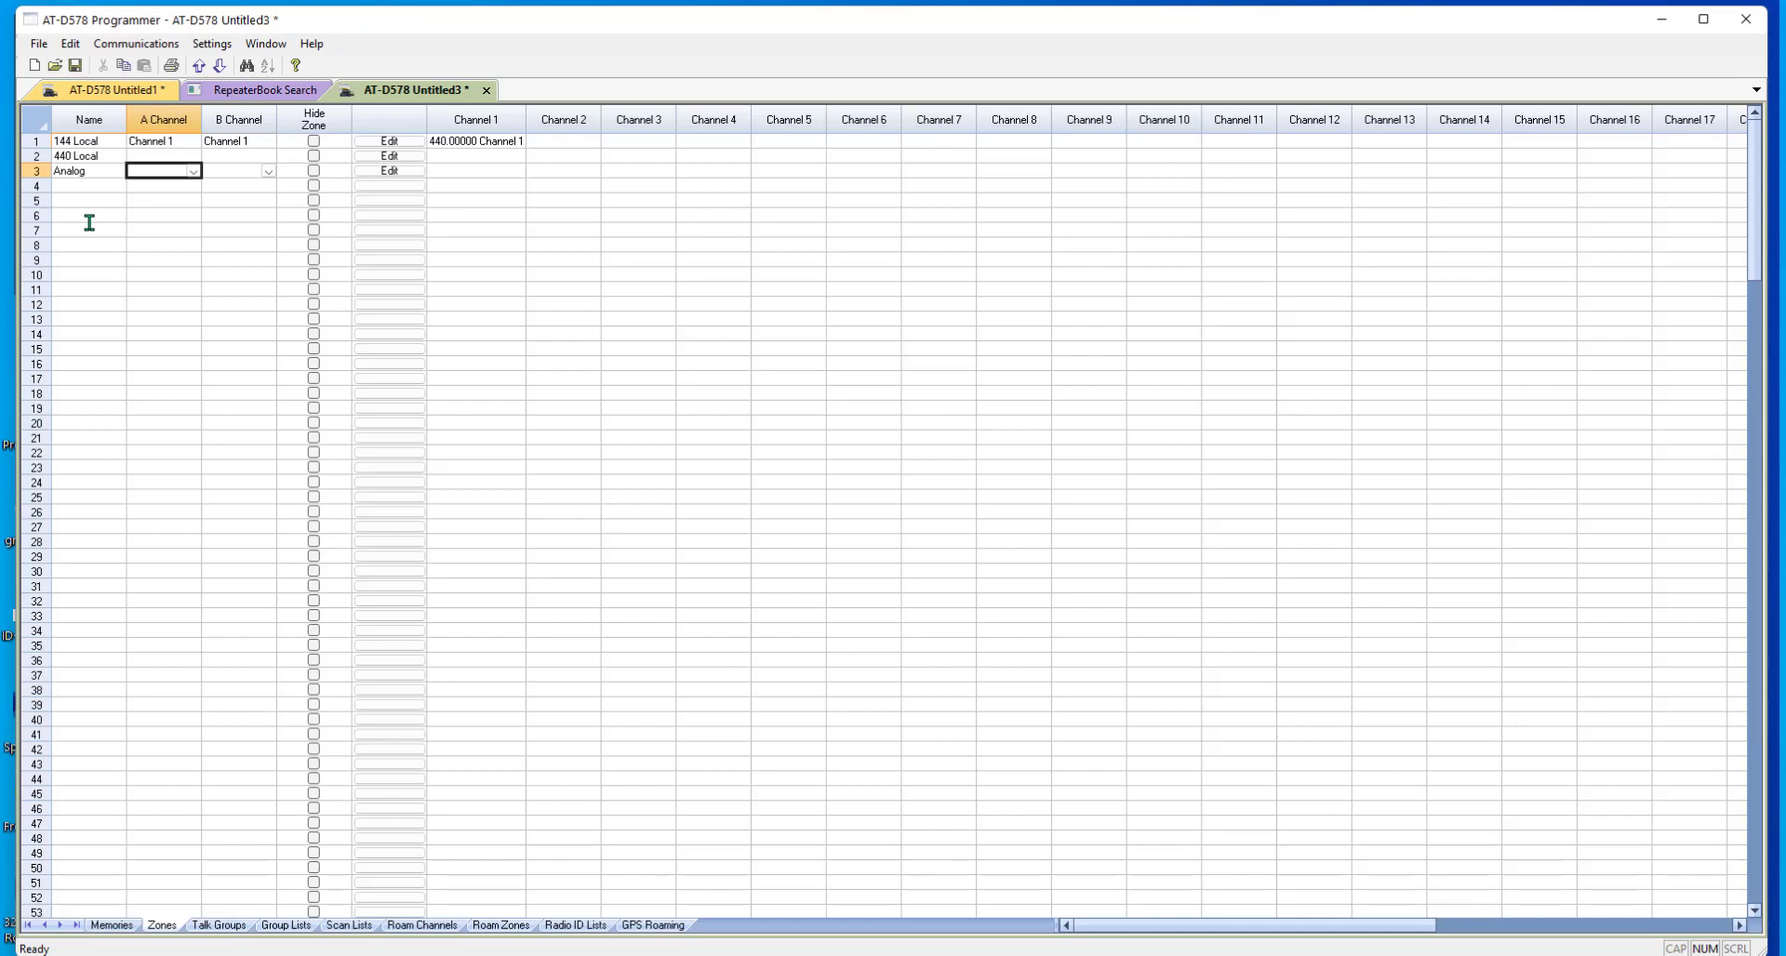
- Add repeater channels through 0053 to the 144 Local zone
left_click(388, 141)
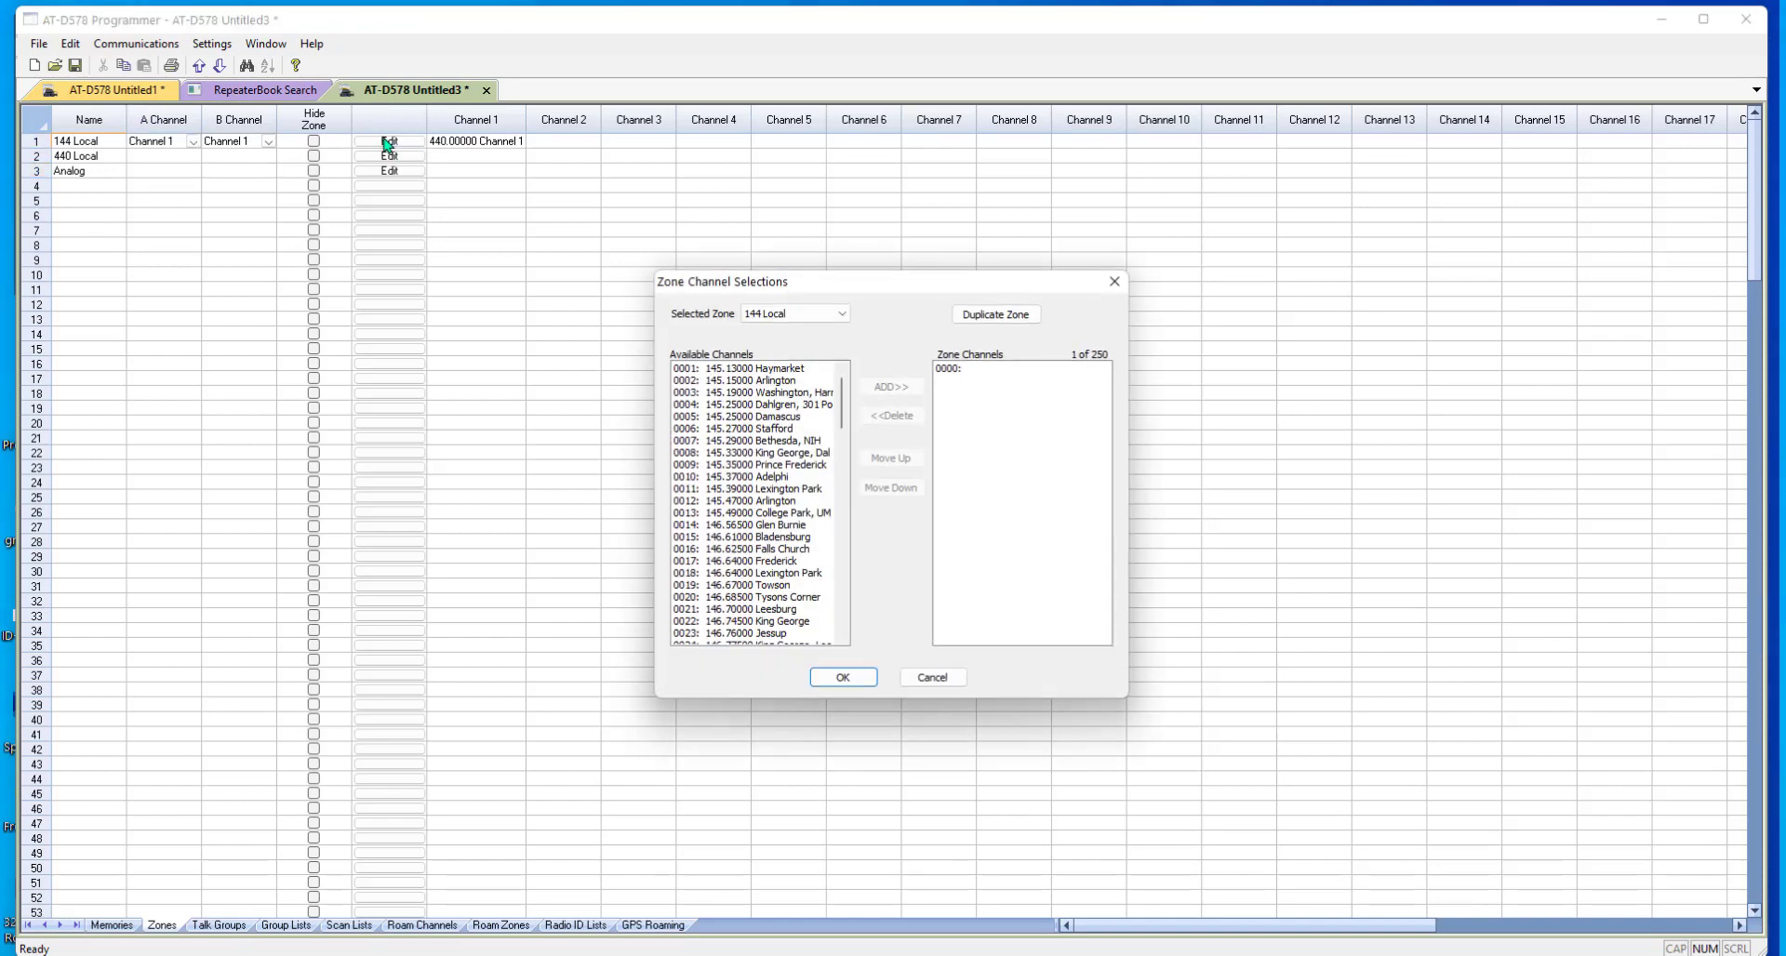
left_click(761, 369)
left_click(881, 388)
left_click(881, 389)
left_click(881, 391)
left_click(881, 390)
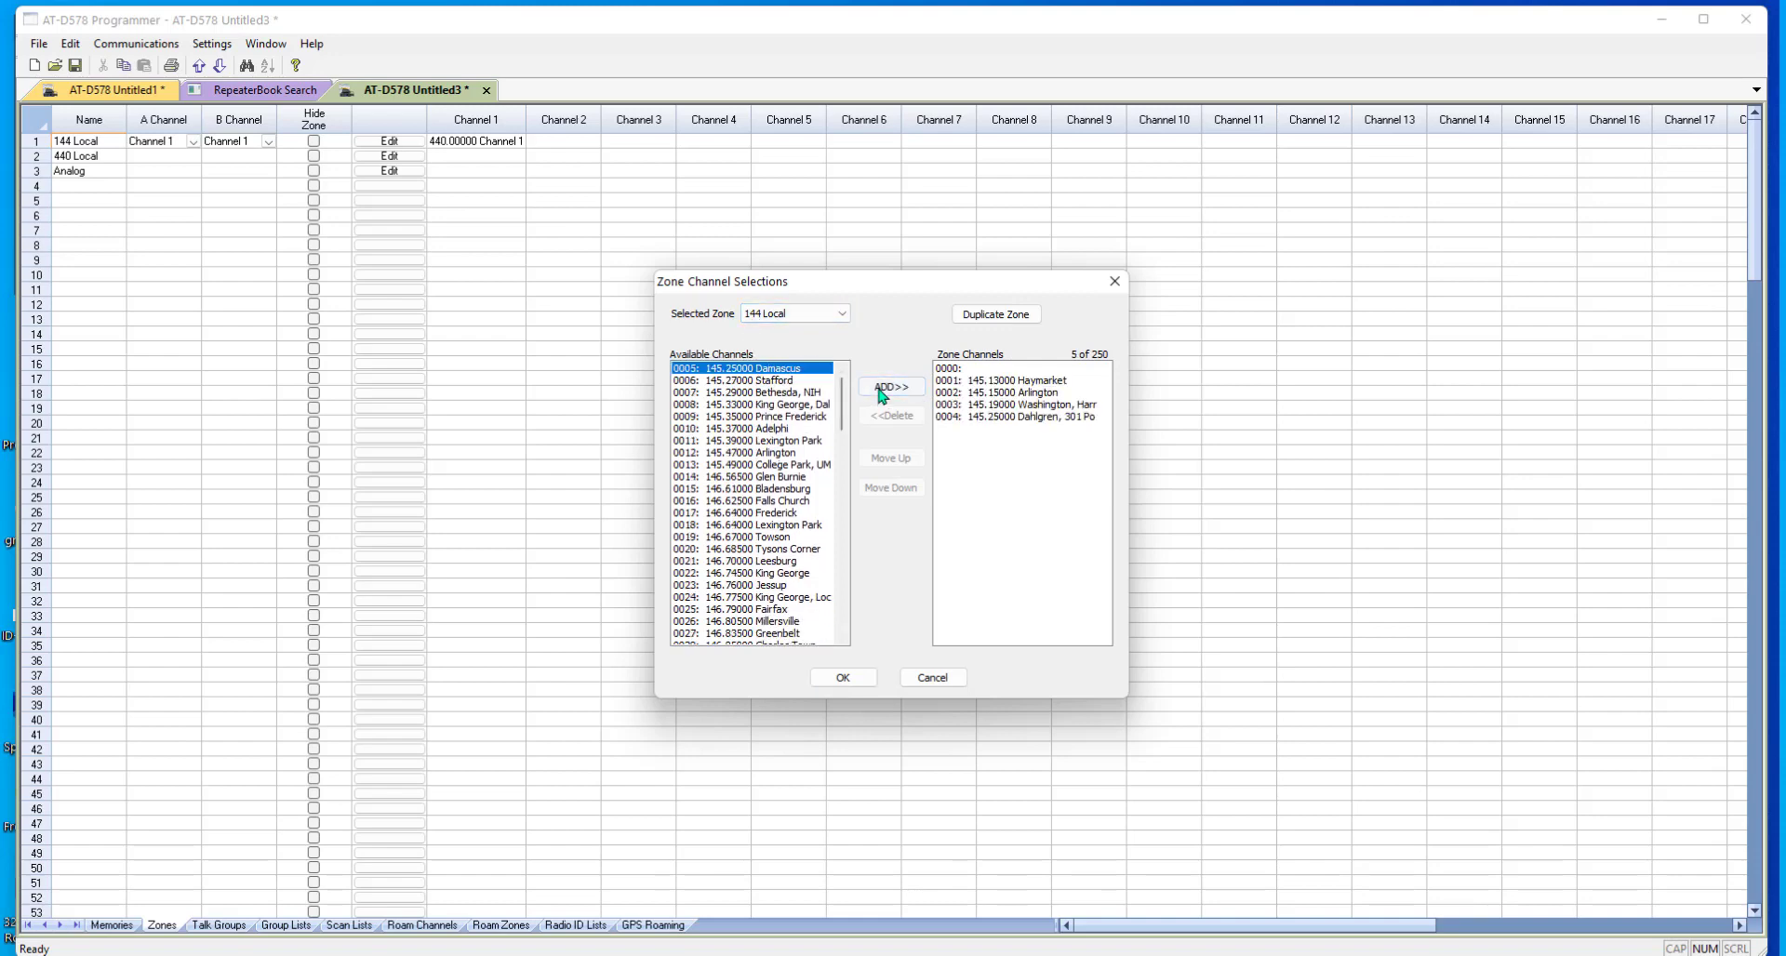
double_click(881, 389)
double_click(881, 389)
double_click(881, 389)
left_click(881, 389)
double_click(881, 389)
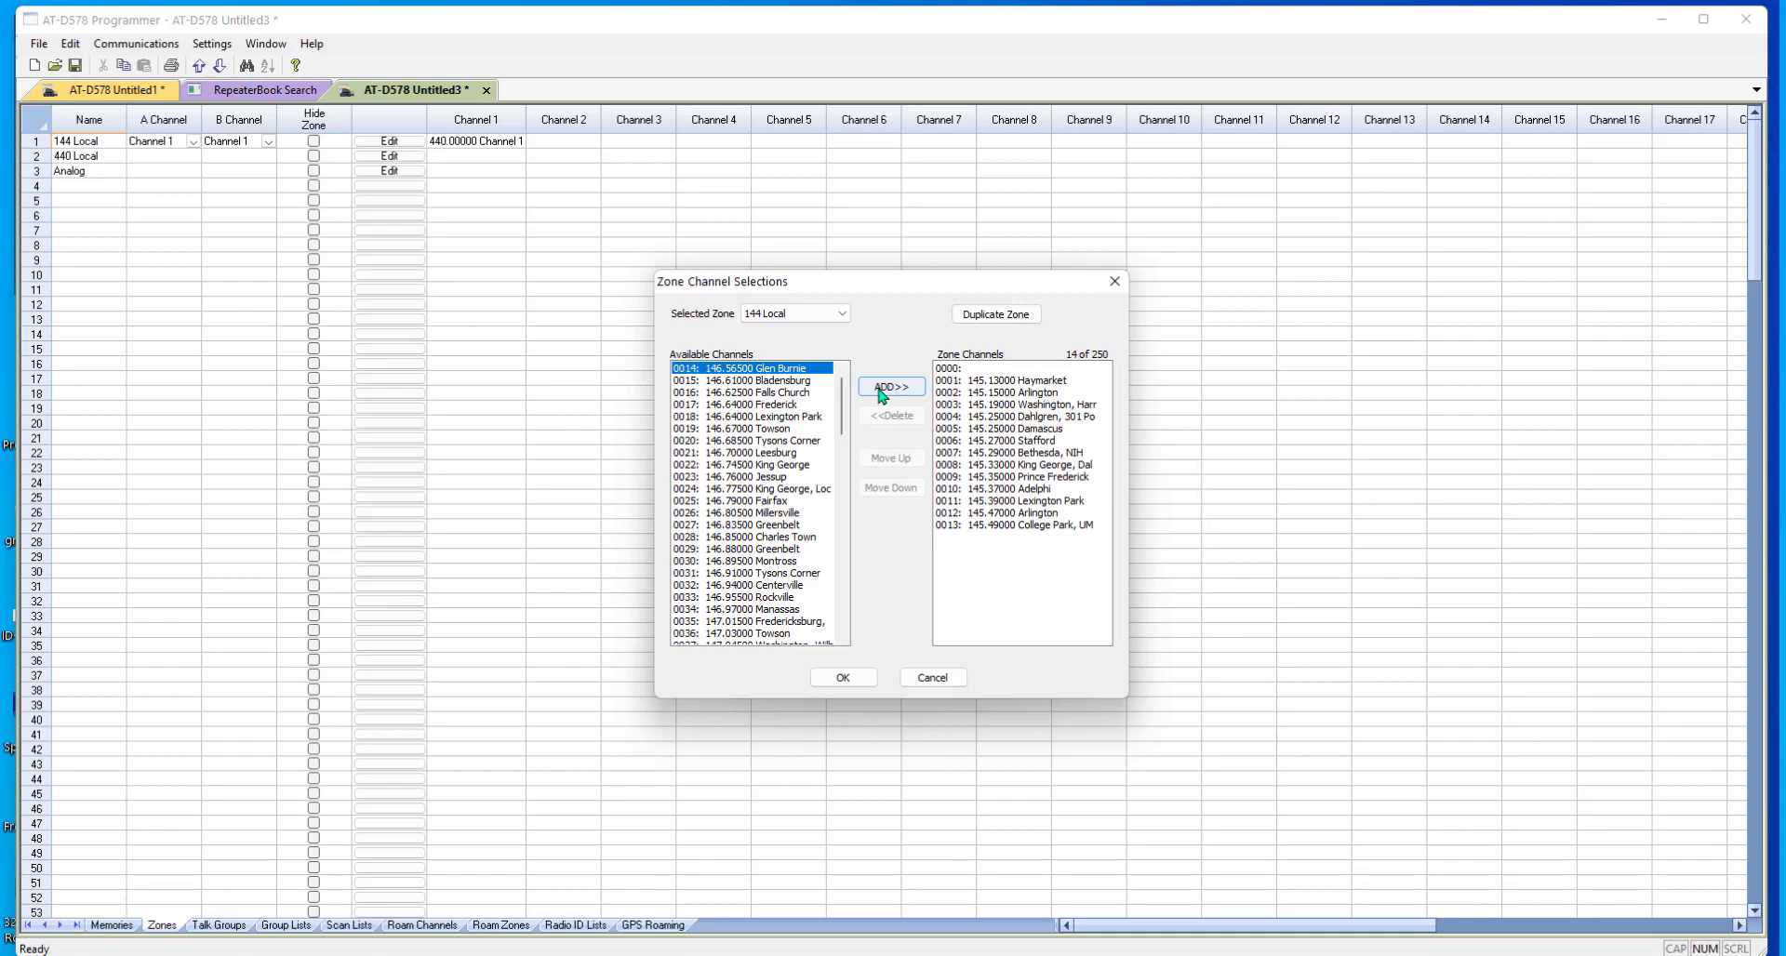
double_click(881, 389)
double_click(881, 389)
left_click(881, 389)
double_click(881, 389)
double_click(881, 389)
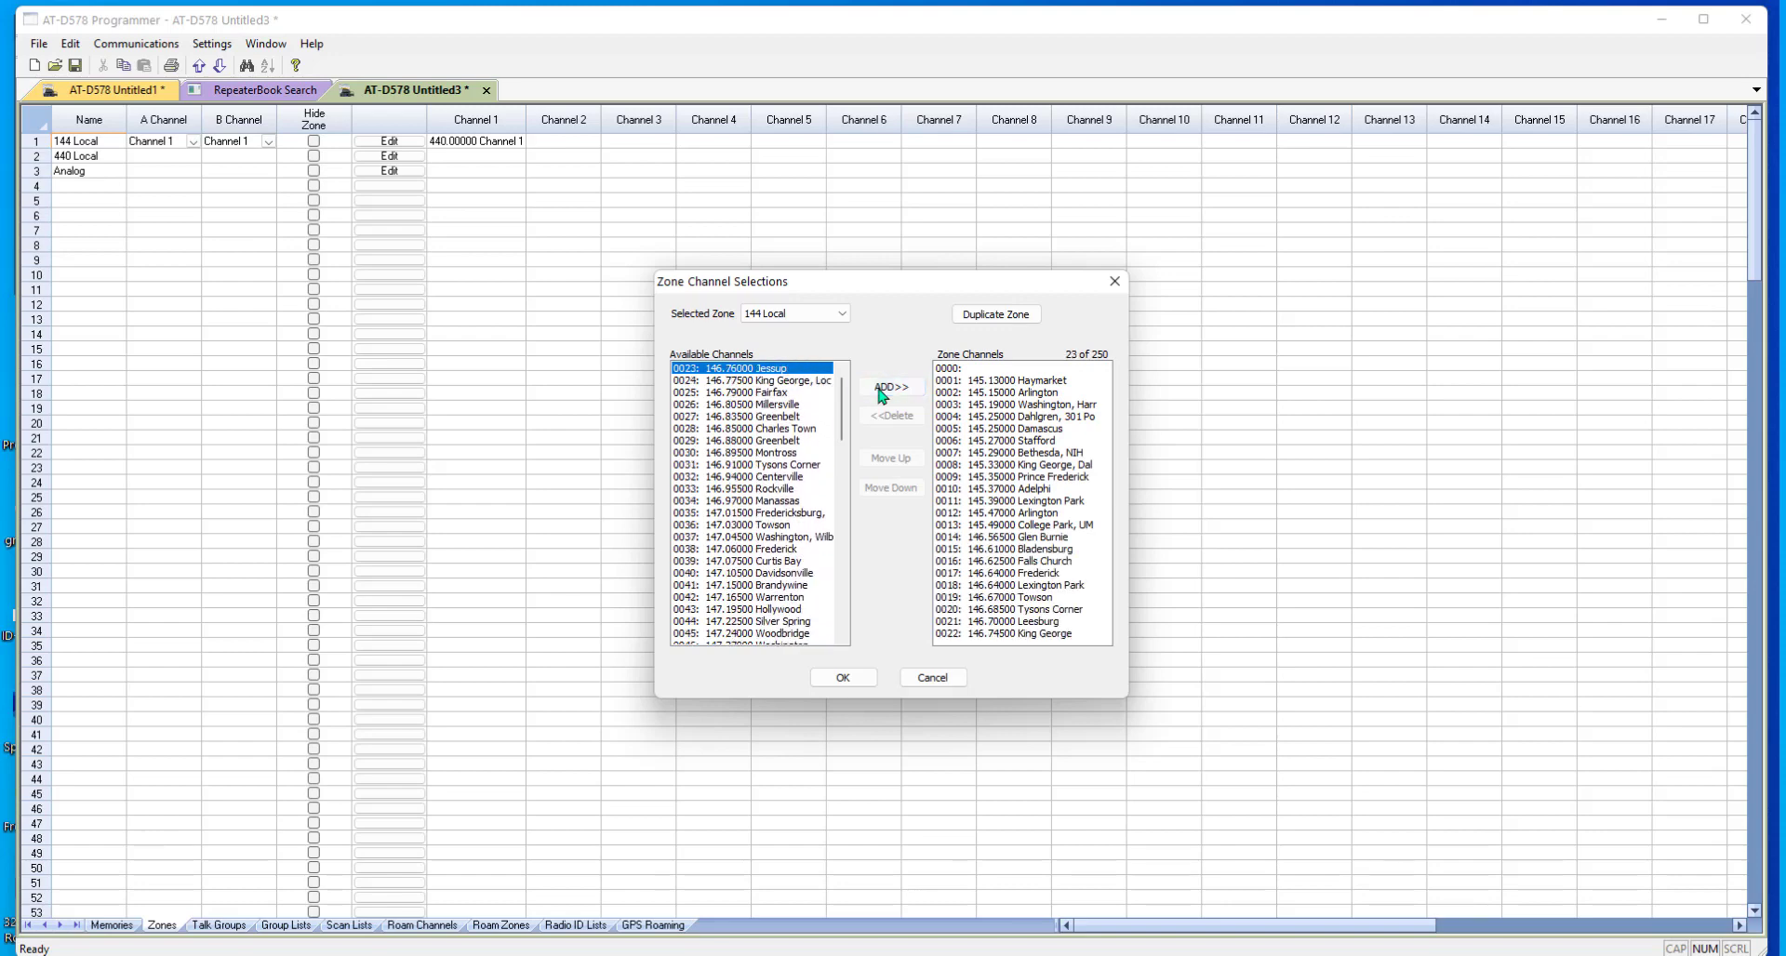
double_click(881, 389)
double_click(881, 388)
double_click(881, 389)
double_click(881, 389)
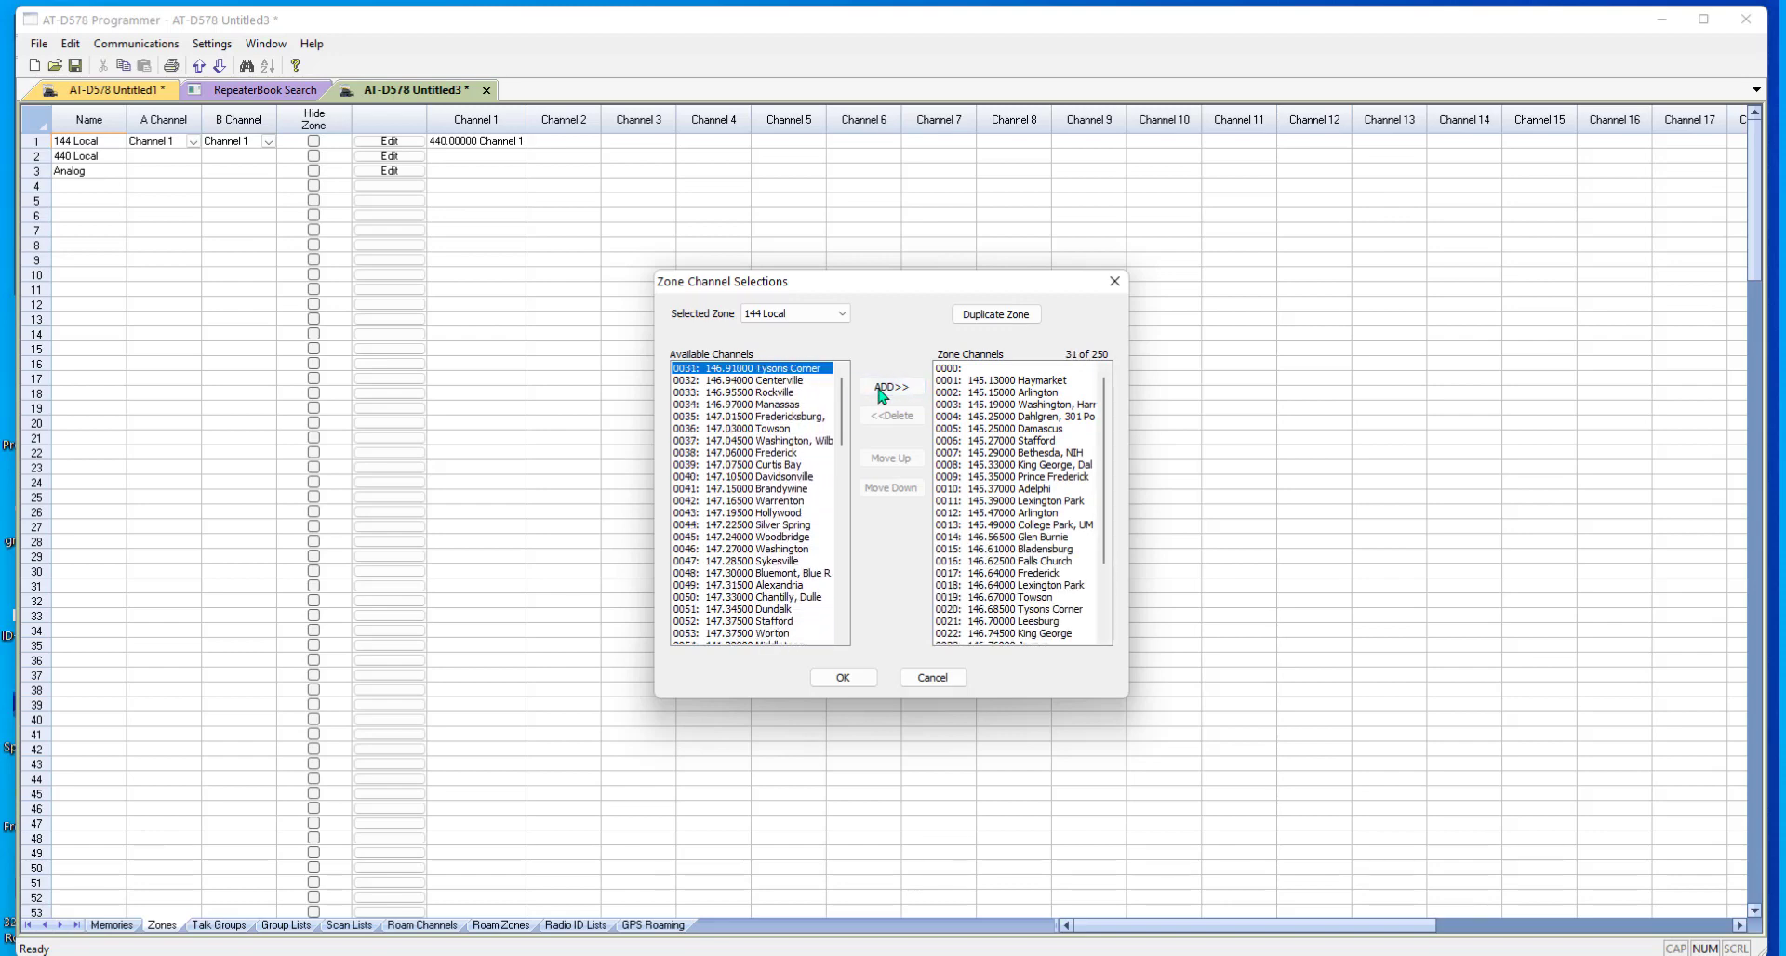
double_click(881, 389)
double_click(881, 389)
double_click(881, 389)
double_click(881, 388)
left_click(881, 388)
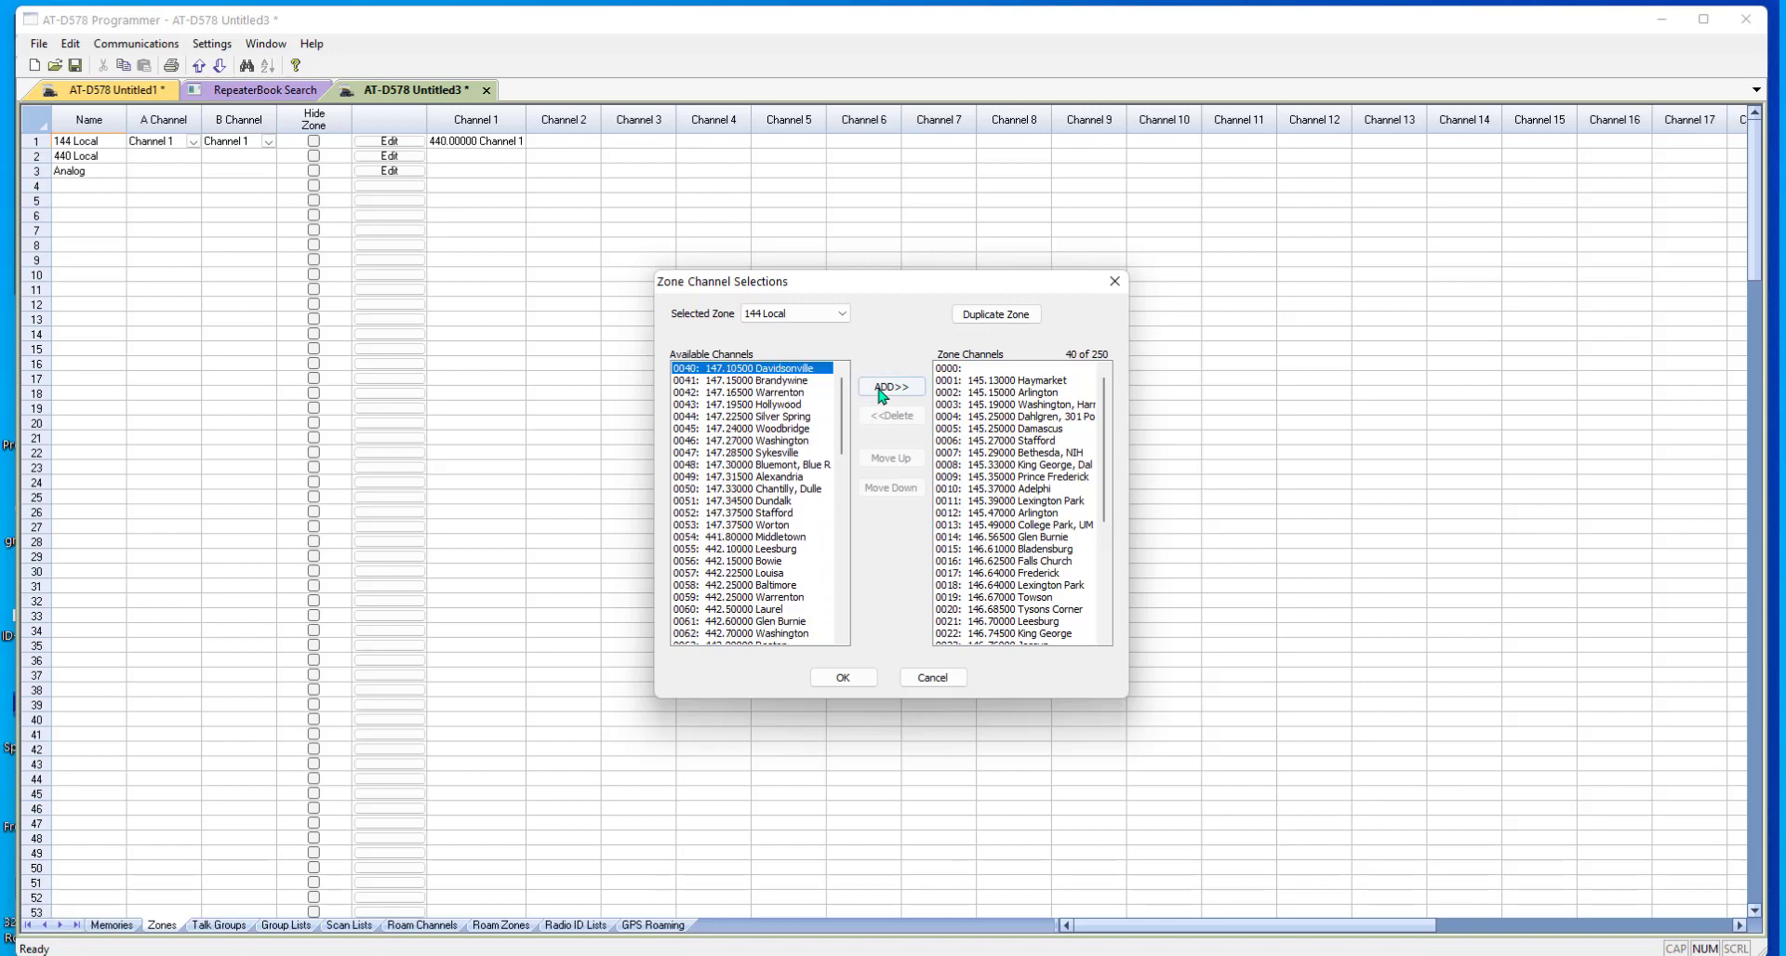
double_click(881, 389)
double_click(881, 389)
double_click(881, 389)
double_click(881, 389)
left_click(881, 389)
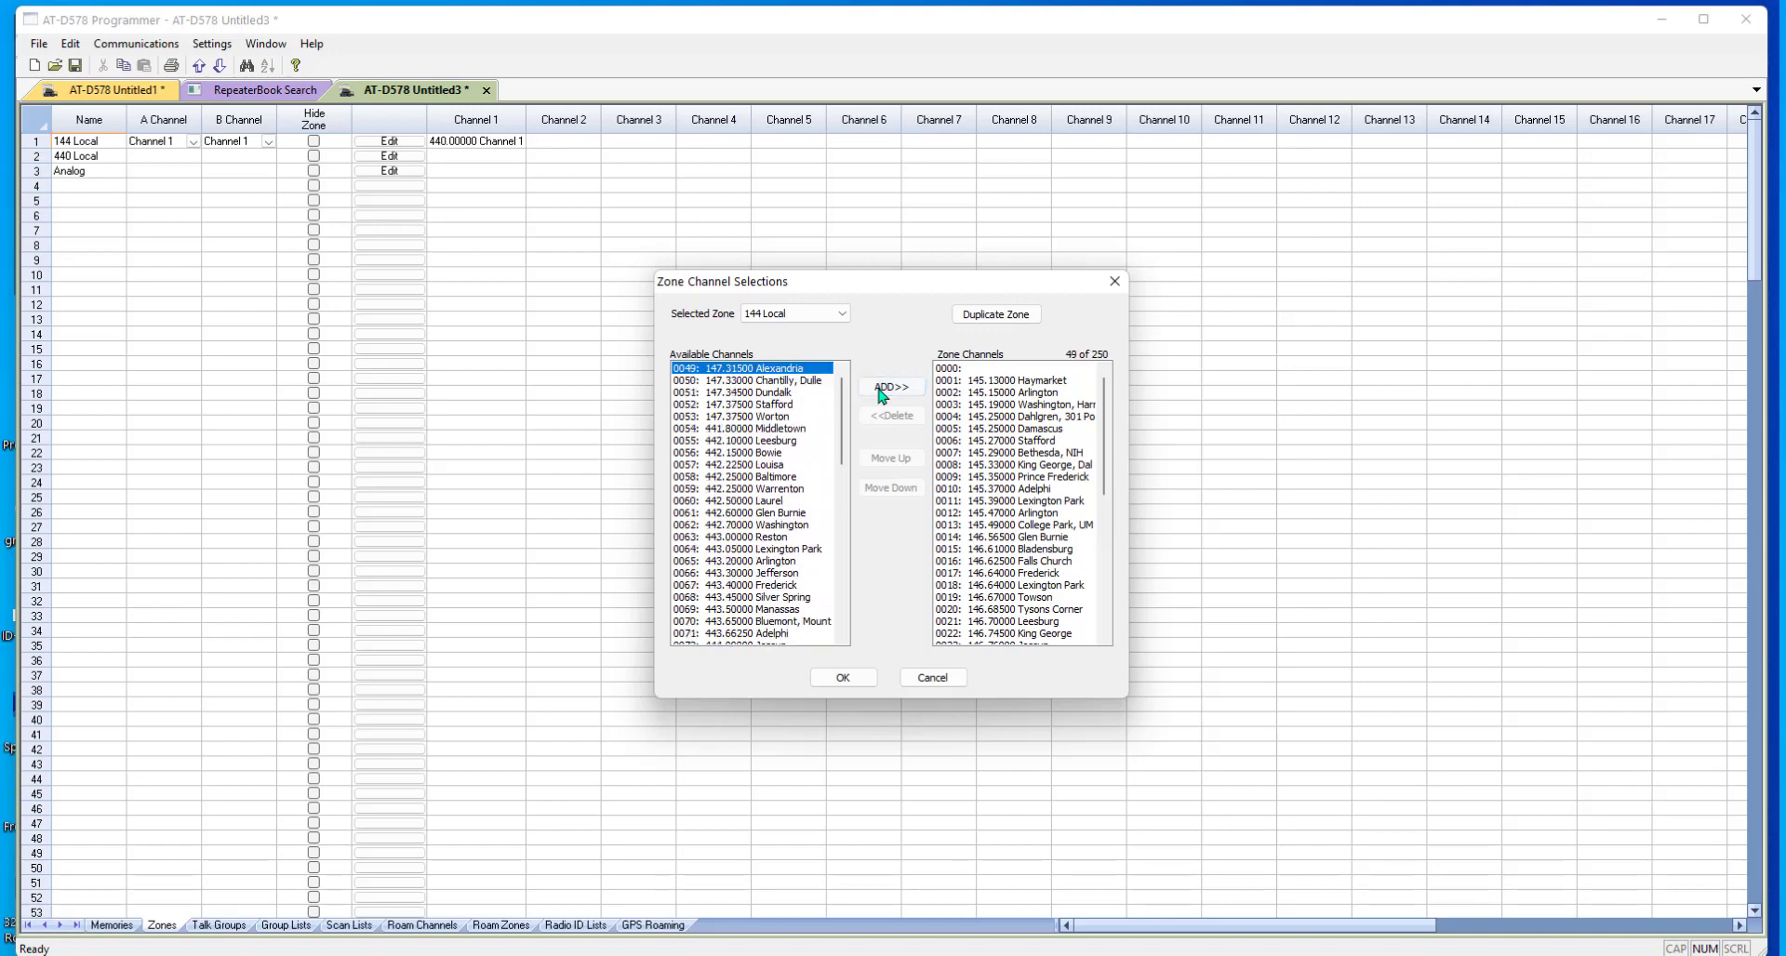
double_click(881, 389)
double_click(881, 388)
left_click(881, 388)
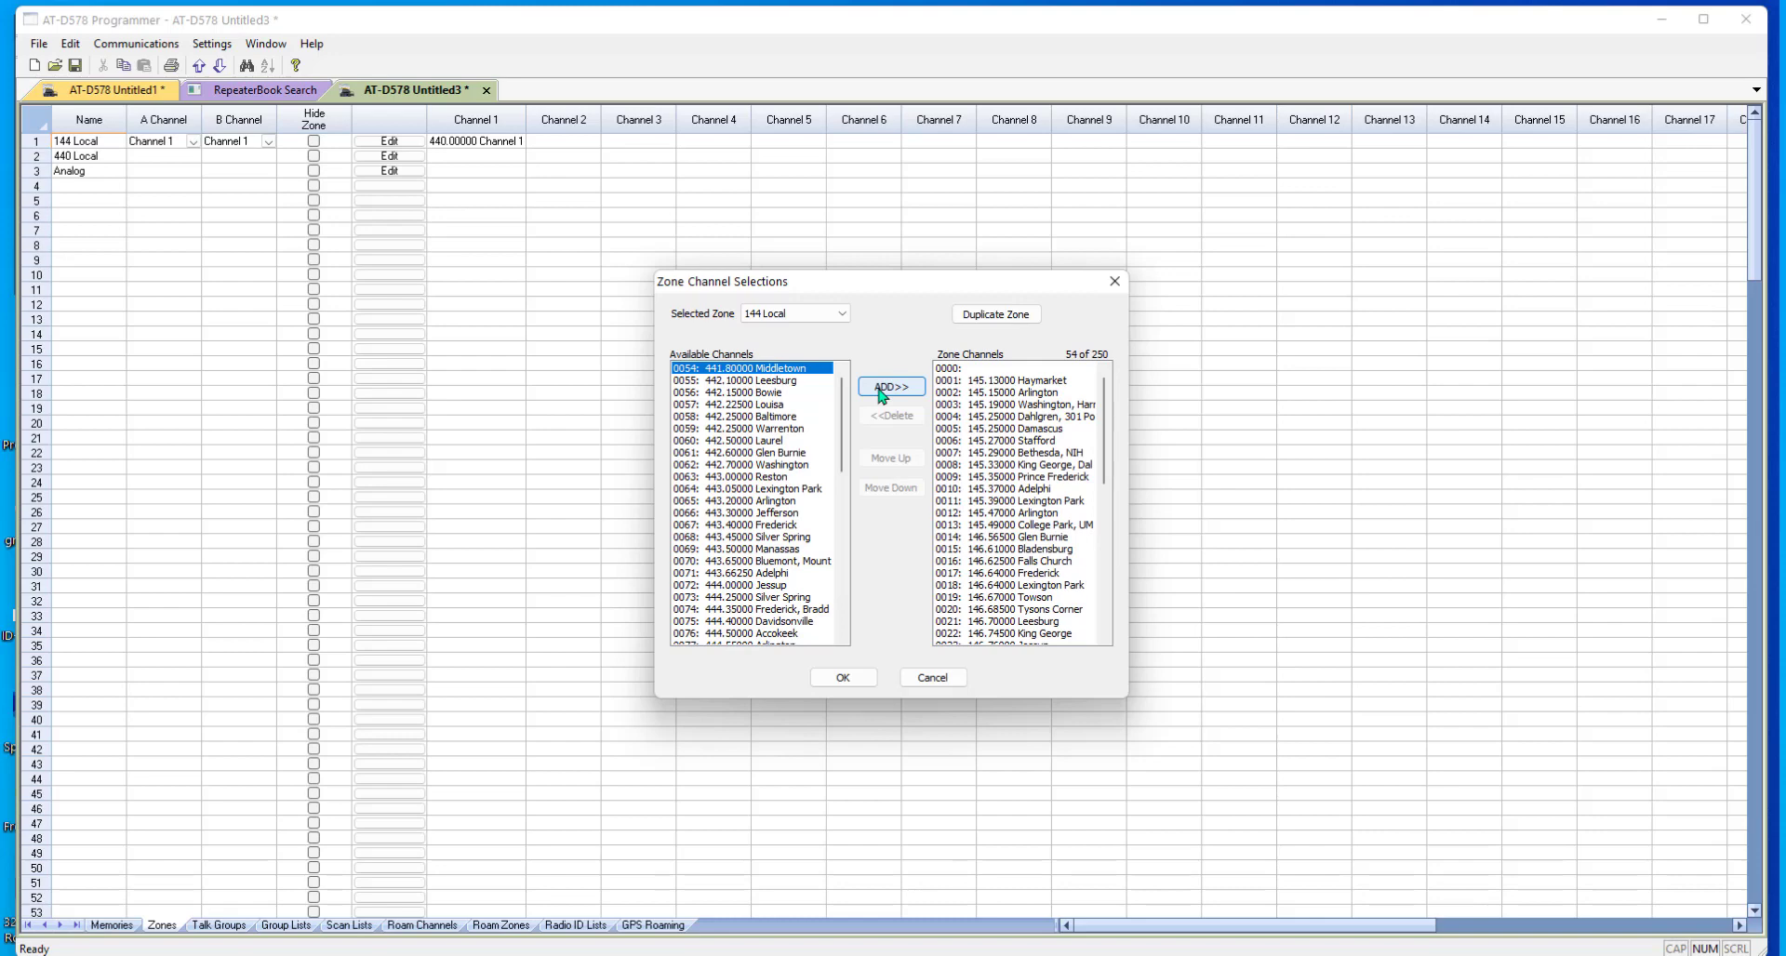
left_click(943, 370)
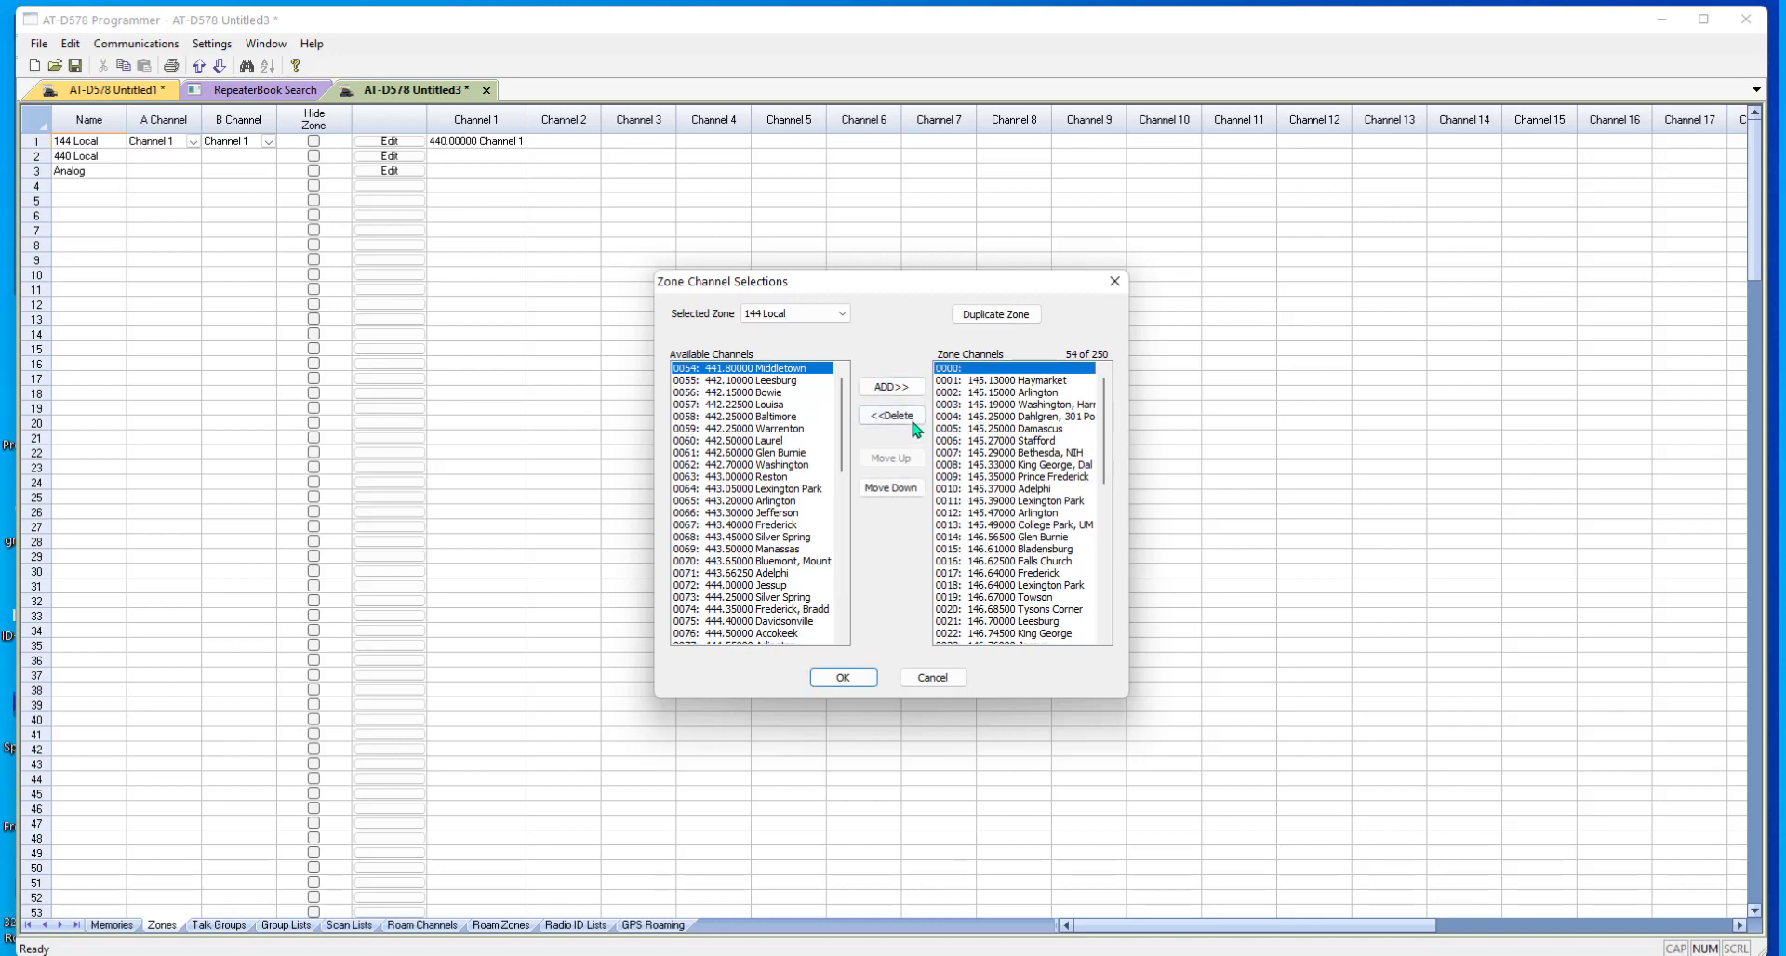
left_click(907, 419)
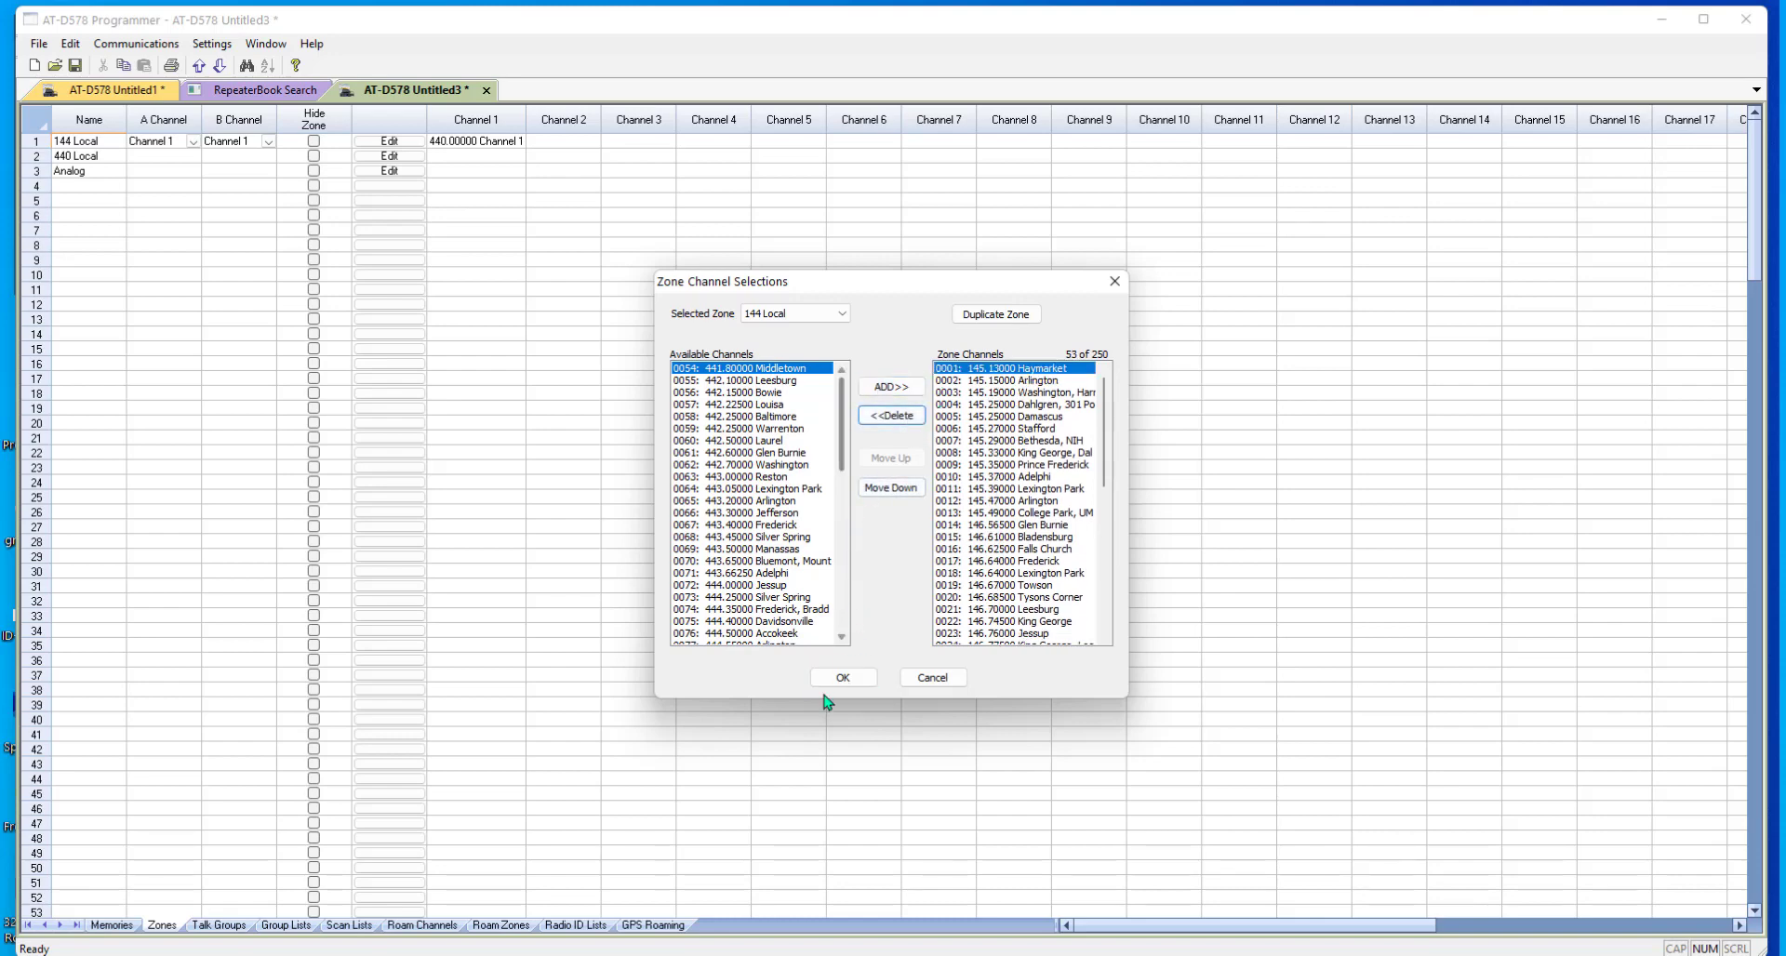
left_click(842, 678)
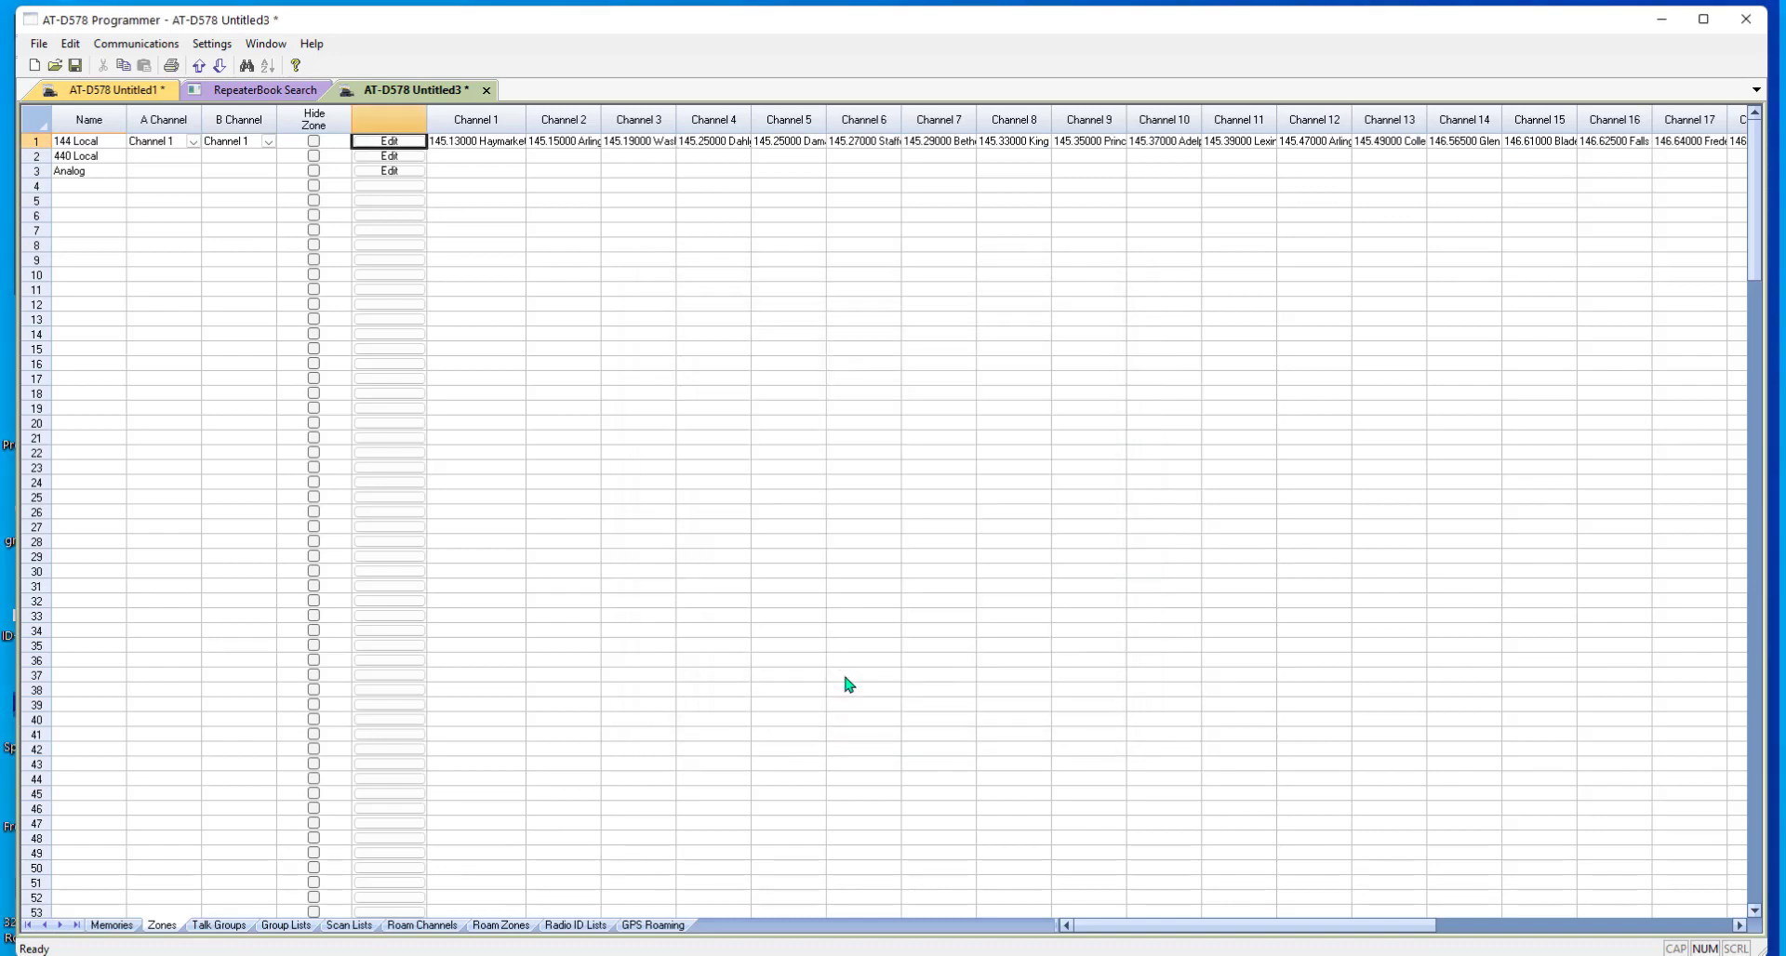
left_click(389, 156)
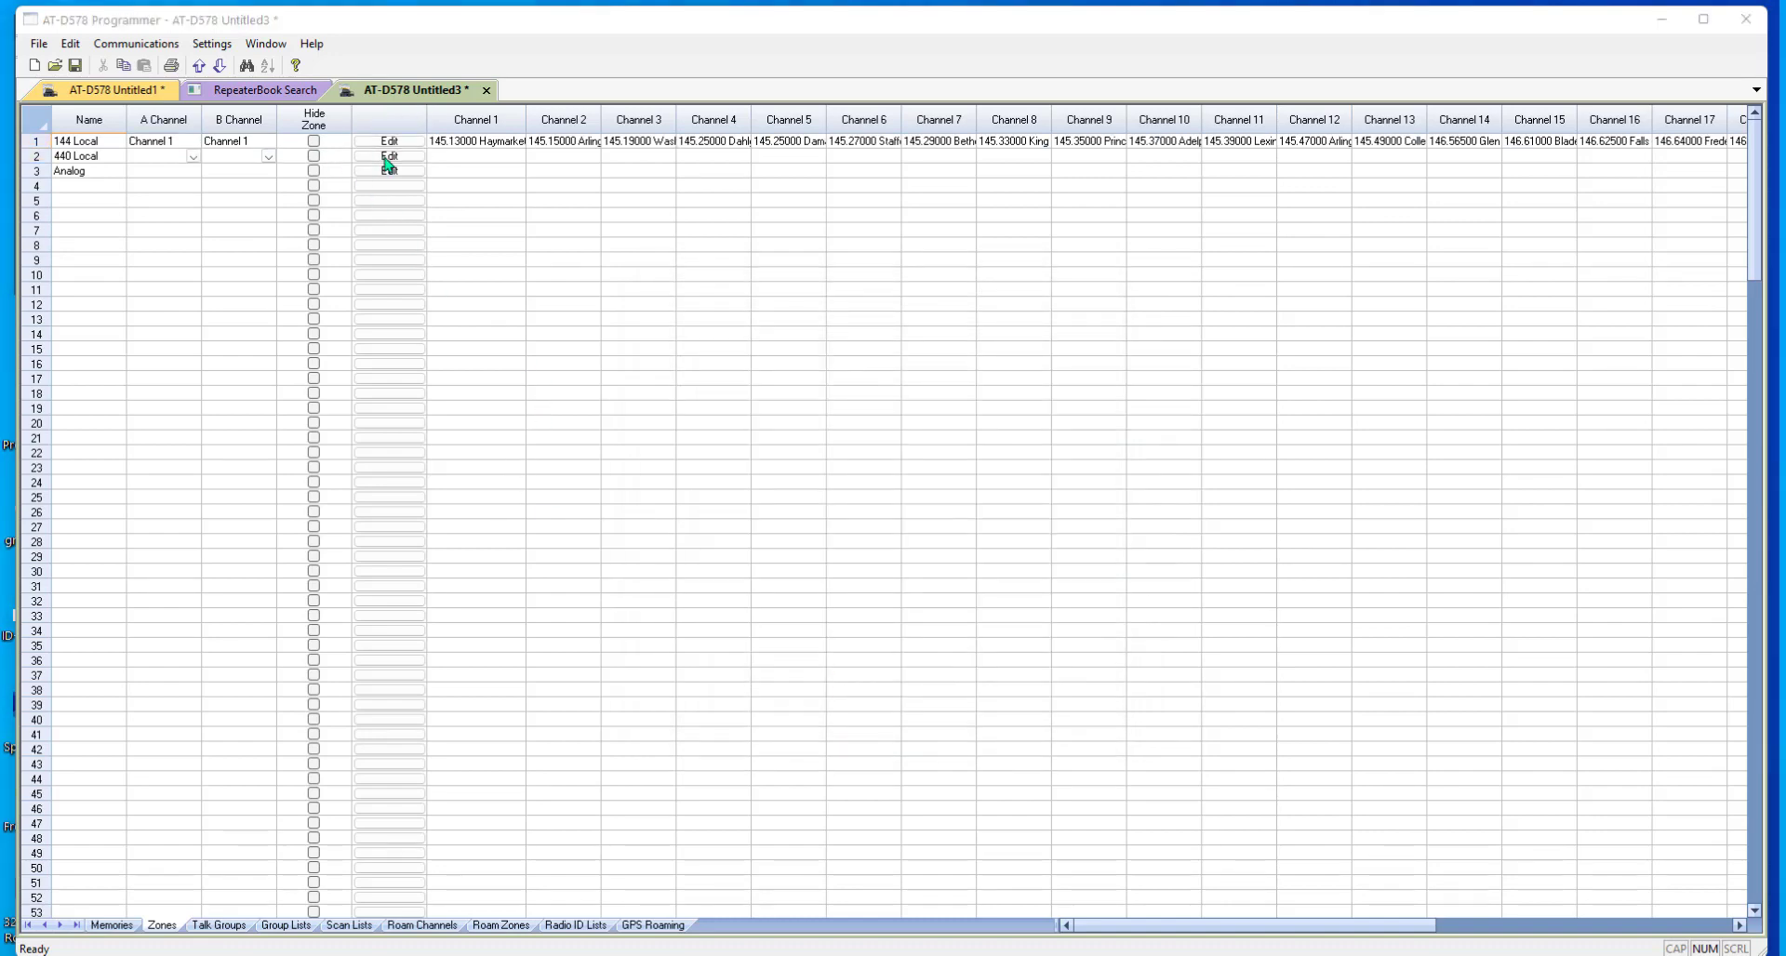
left_click_drag(840, 410, 836, 532)
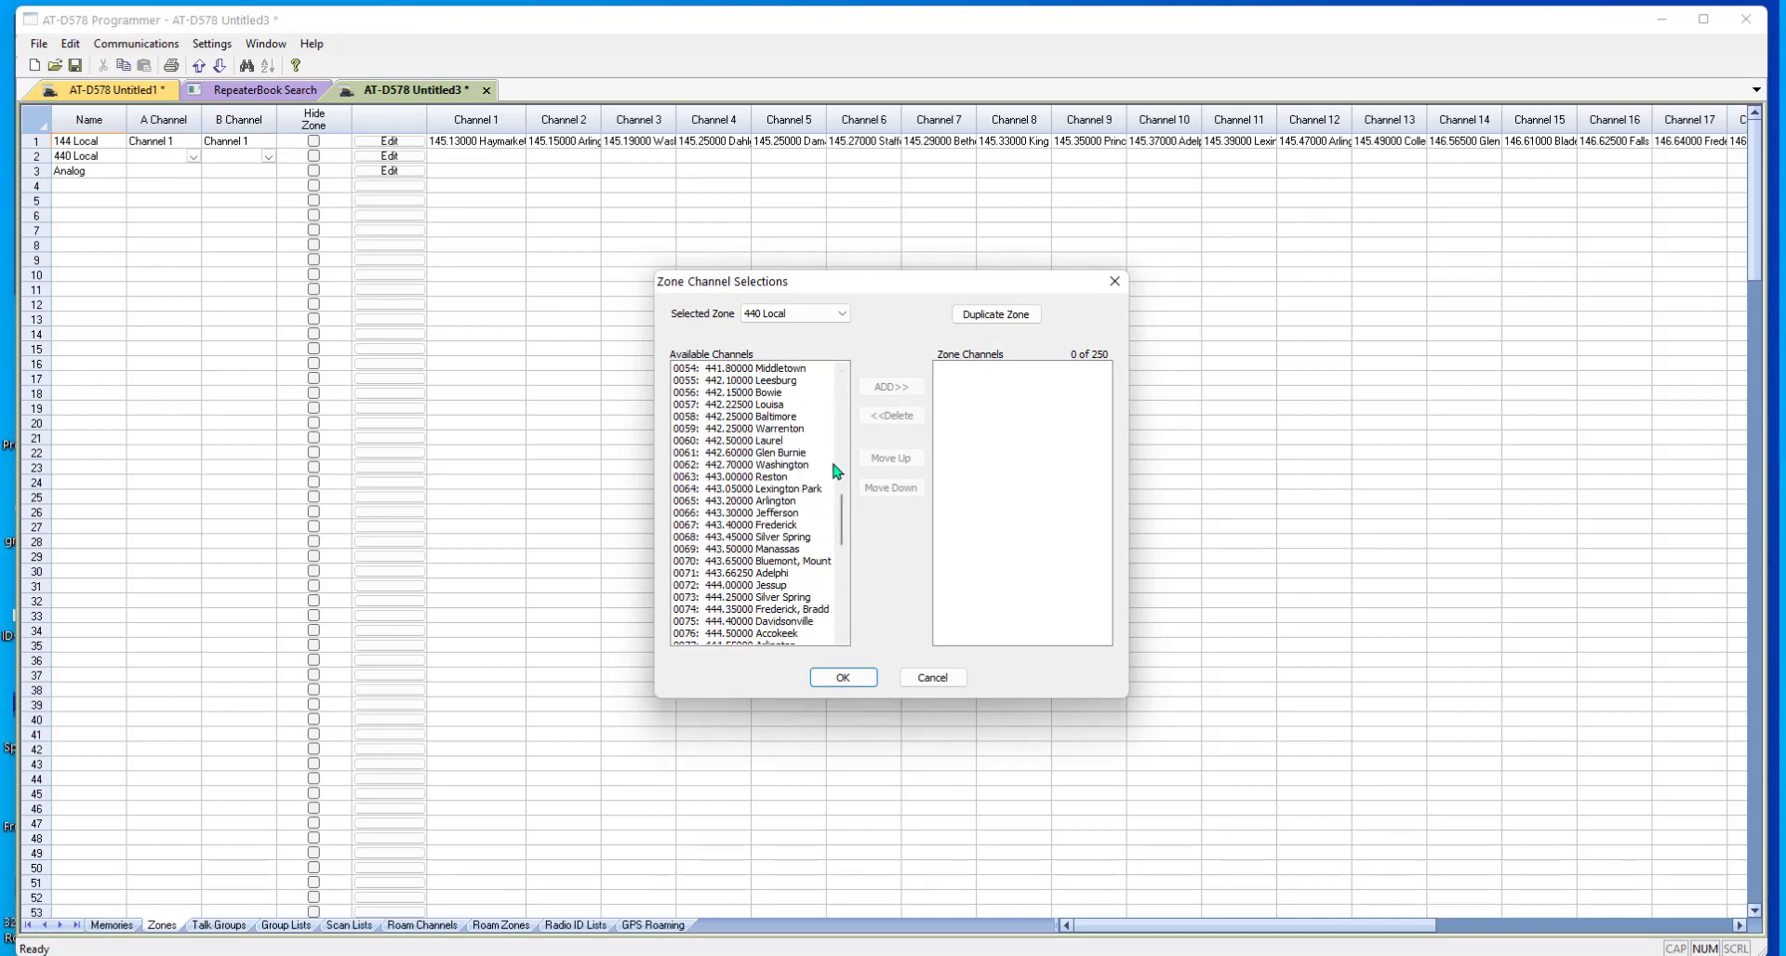
- Add UHF channels 0054 onward, starting at Middletown 441.80000, to 440 Local
scroll(844, 500, "up", 1)
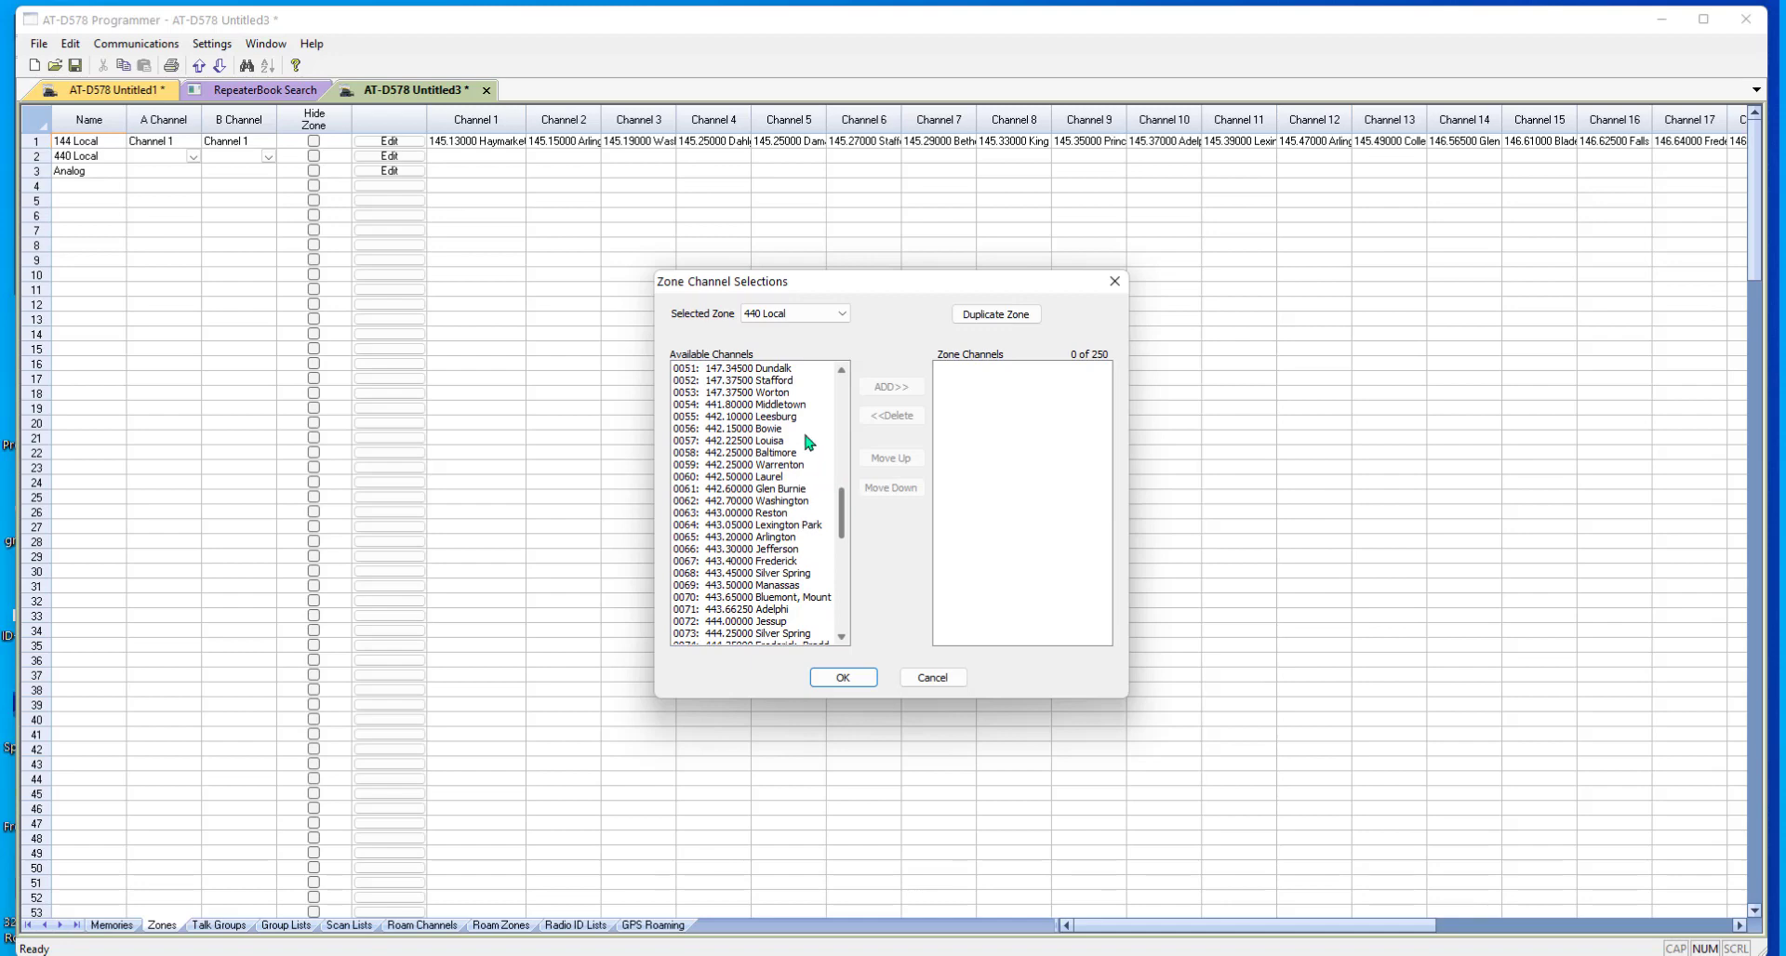
left_click(770, 405)
left_click(891, 386)
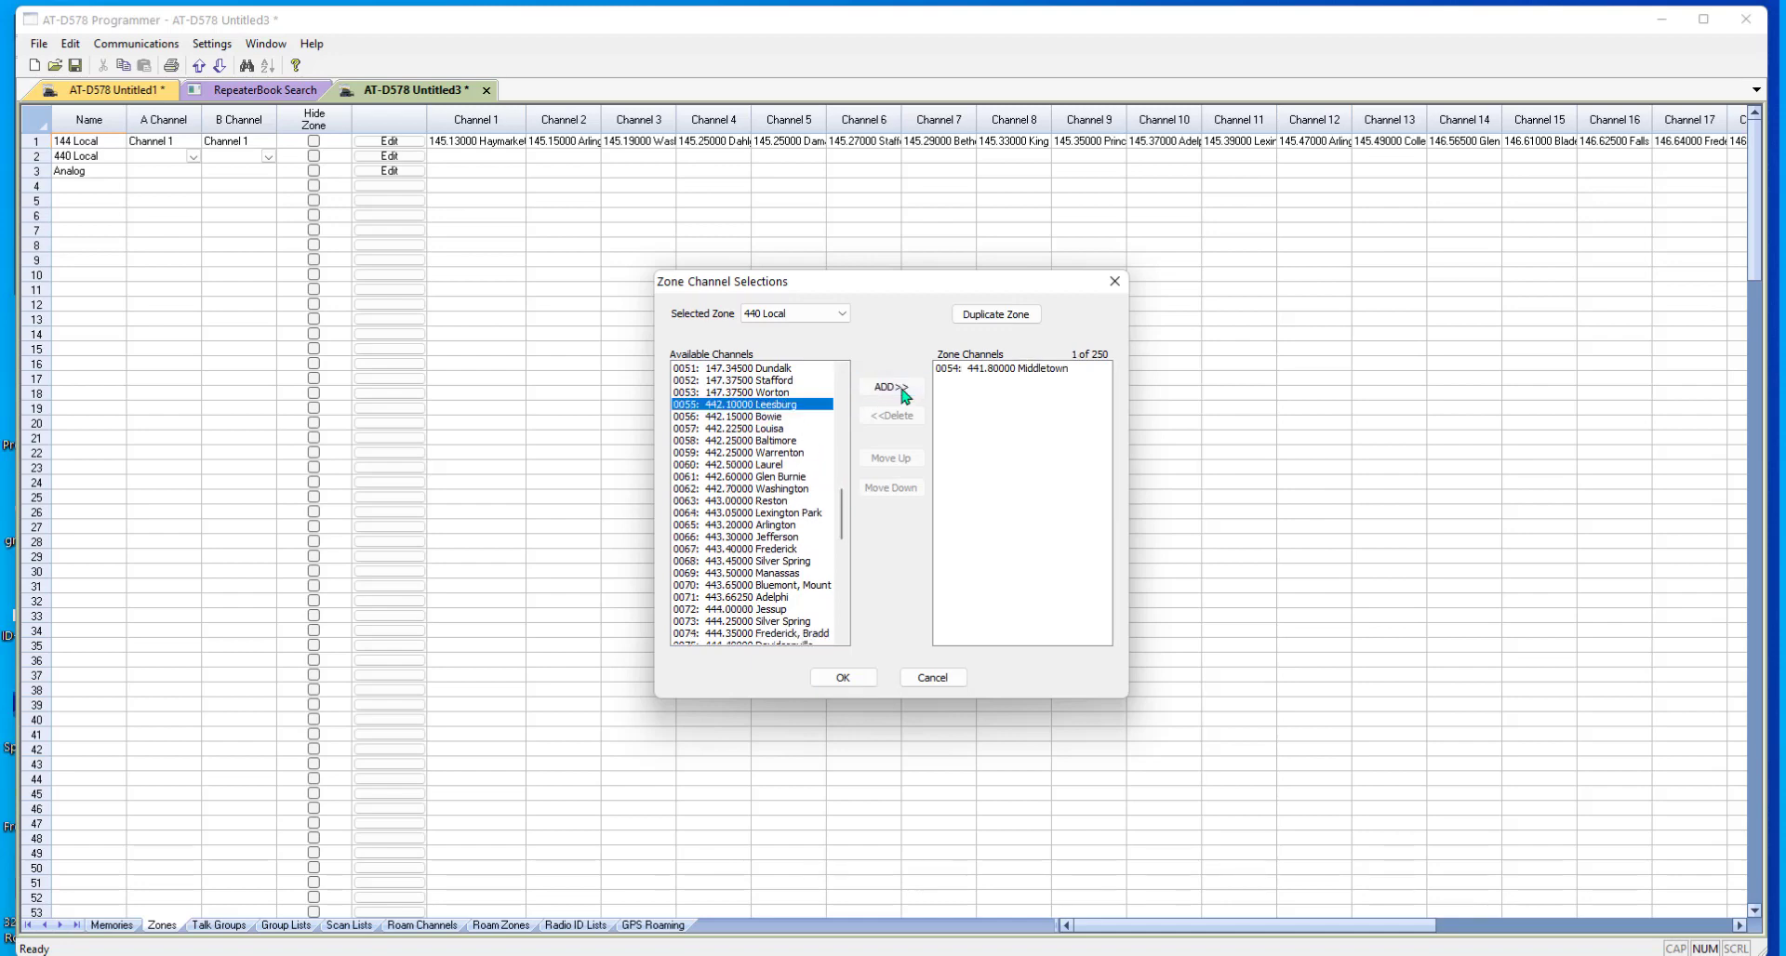
left_click(891, 386)
left_click(891, 387)
left_click(891, 386)
left_click(891, 386)
left_click(891, 386)
left_click(891, 386)
left_click(891, 386)
left_click(892, 387)
left_click(891, 387)
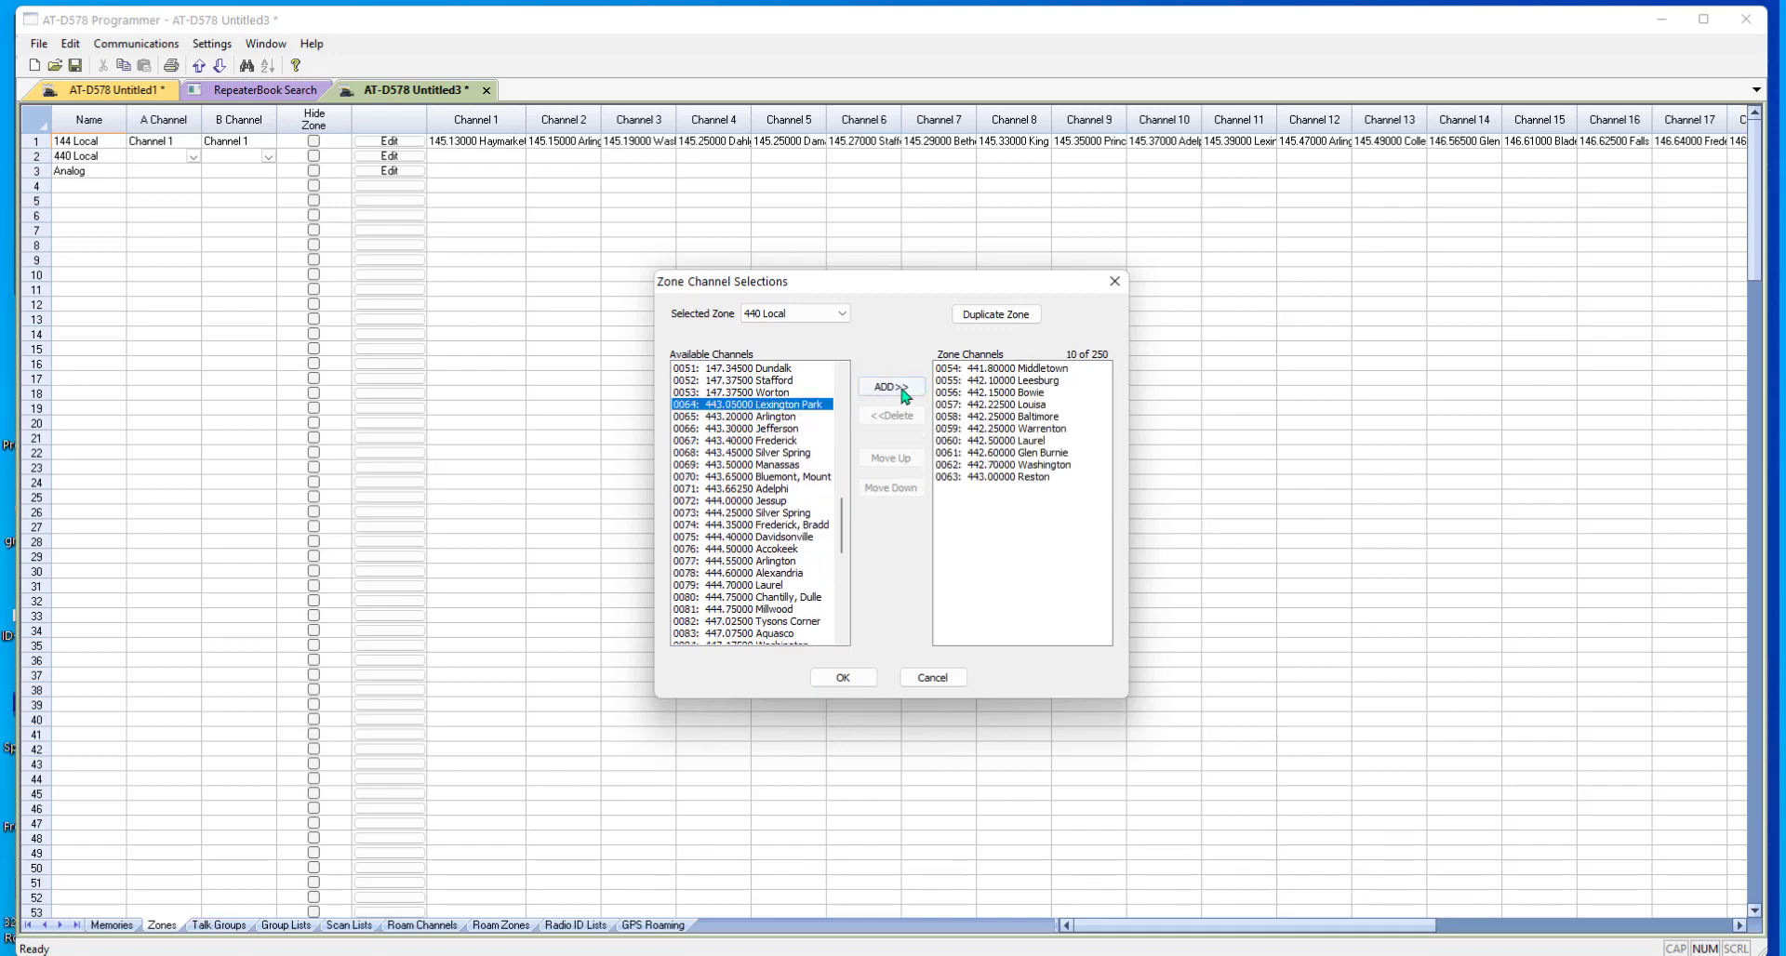
left_click(891, 386)
left_click(892, 386)
left_click(891, 386)
left_click(891, 386)
left_click(891, 386)
left_click(891, 386)
left_click(891, 386)
left_click(892, 386)
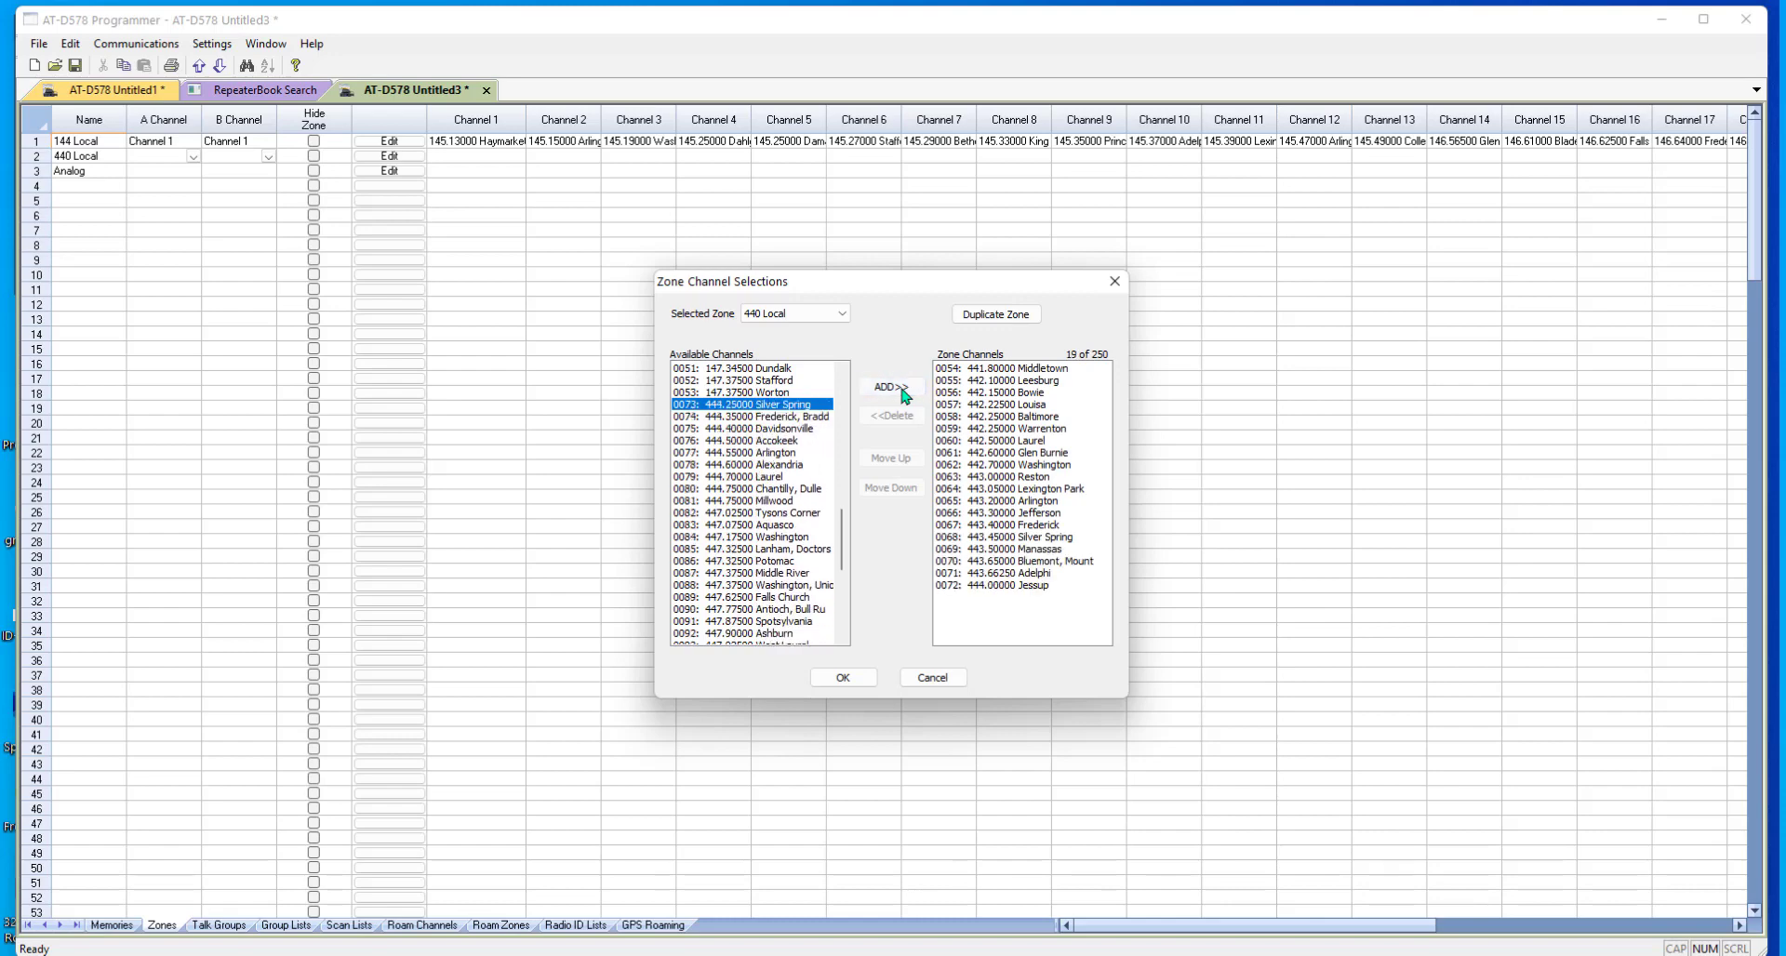
left_click(892, 386)
left_click(891, 386)
left_click(891, 386)
left_click(891, 386)
left_click(891, 386)
left_click(891, 386)
left_click(901, 390)
left_click(901, 391)
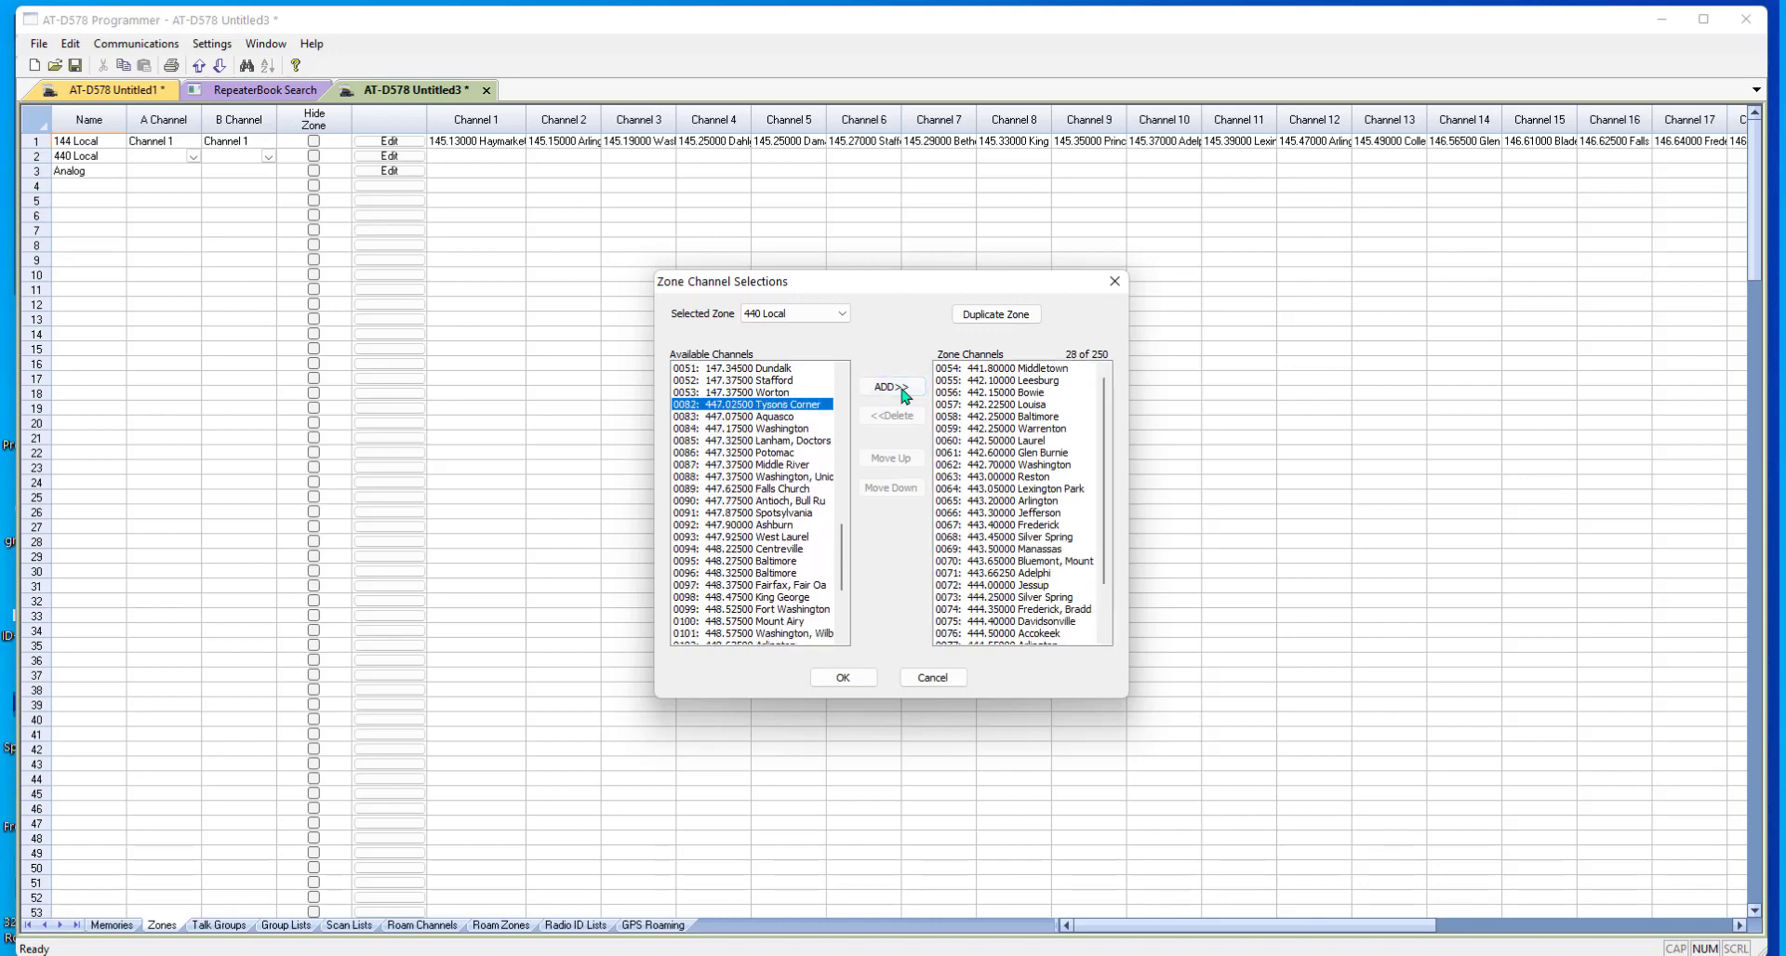
left_click(901, 390)
left_click(901, 391)
left_click(901, 390)
left_click(902, 391)
left_click(901, 391)
left_click(902, 391)
left_click(901, 393)
left_click(902, 393)
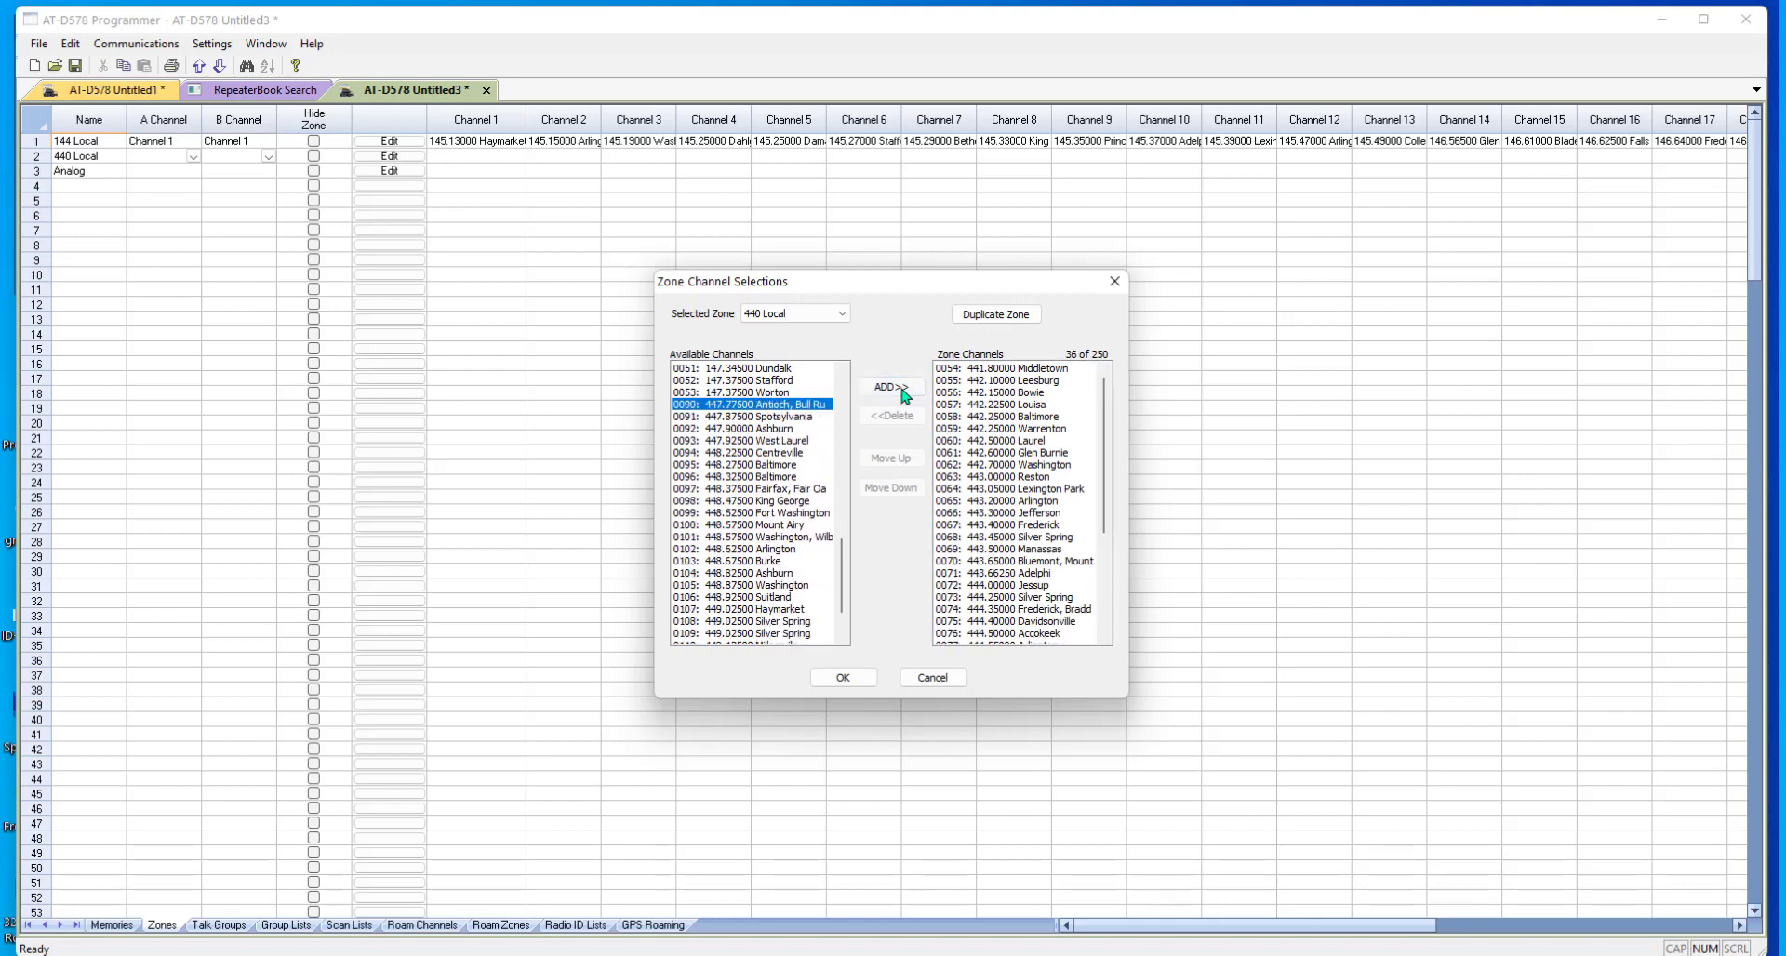
left_click(902, 392)
left_click(901, 393)
left_click(902, 393)
left_click(901, 393)
left_click(901, 393)
left_click(901, 392)
left_click(901, 393)
left_click(901, 392)
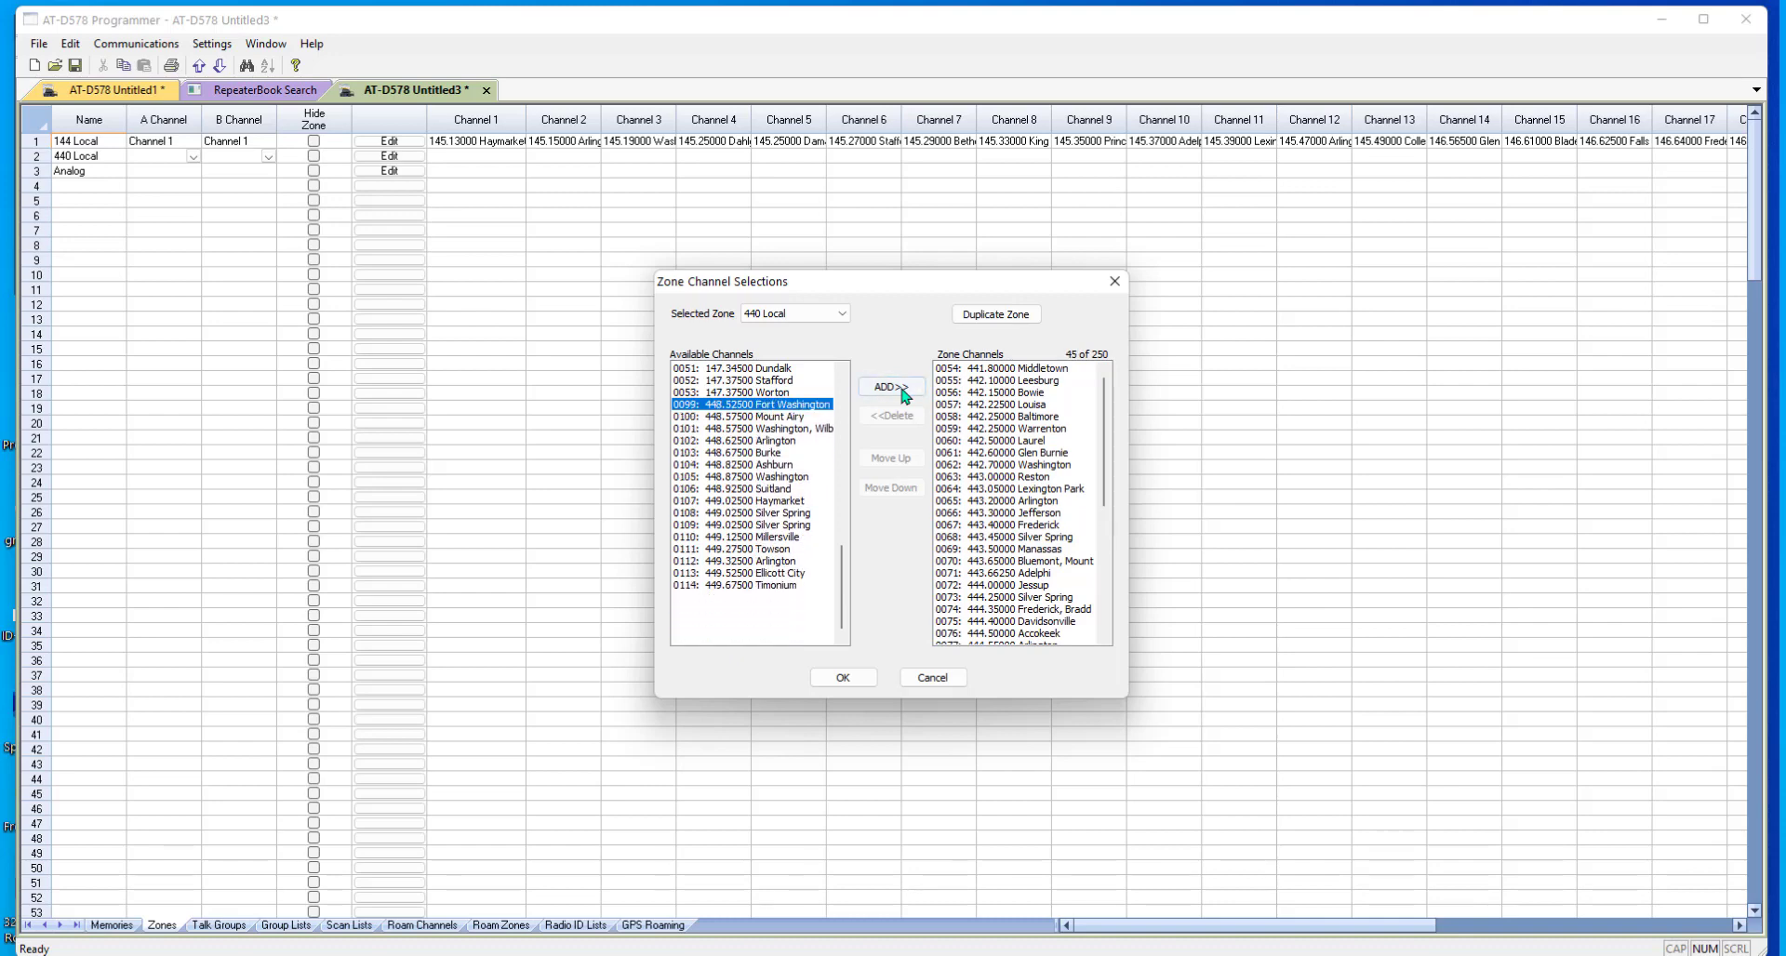
left_click(901, 392)
left_click(901, 392)
left_click(901, 393)
left_click(901, 392)
left_click(901, 393)
double_click(902, 392)
left_click(901, 392)
left_click(901, 392)
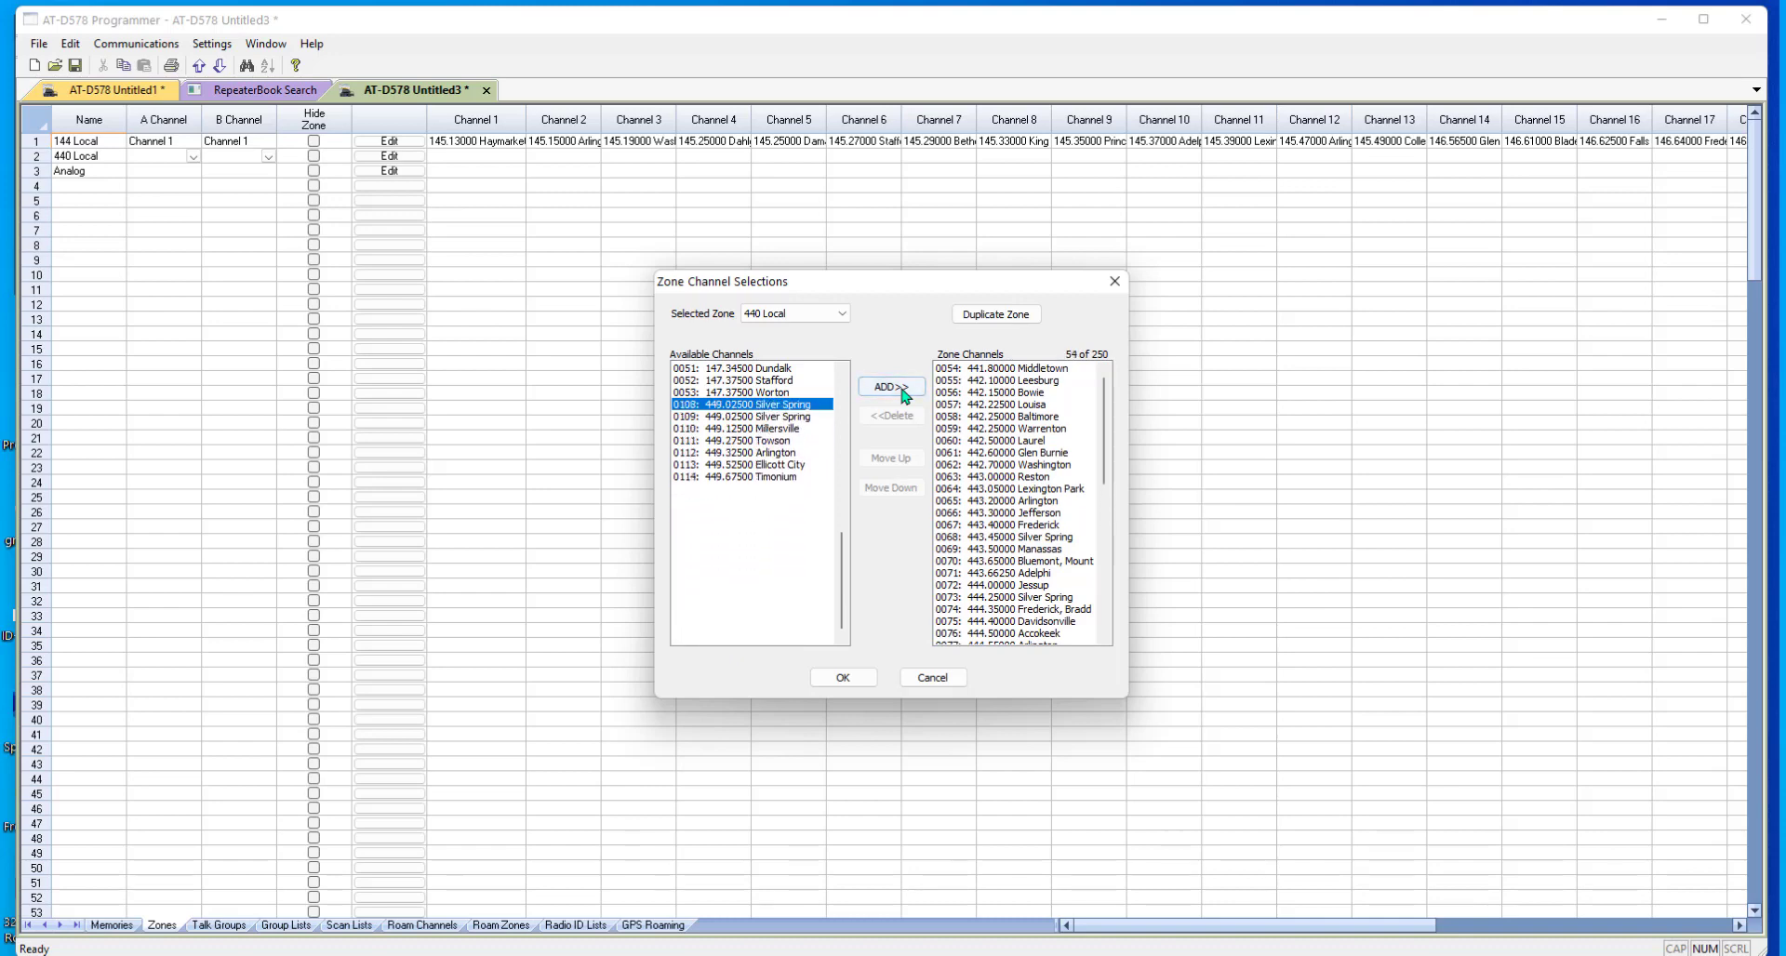
left_click(901, 392)
left_click(902, 392)
left_click(901, 392)
left_click(902, 393)
left_click(902, 392)
left_click(902, 393)
left_click(901, 392)
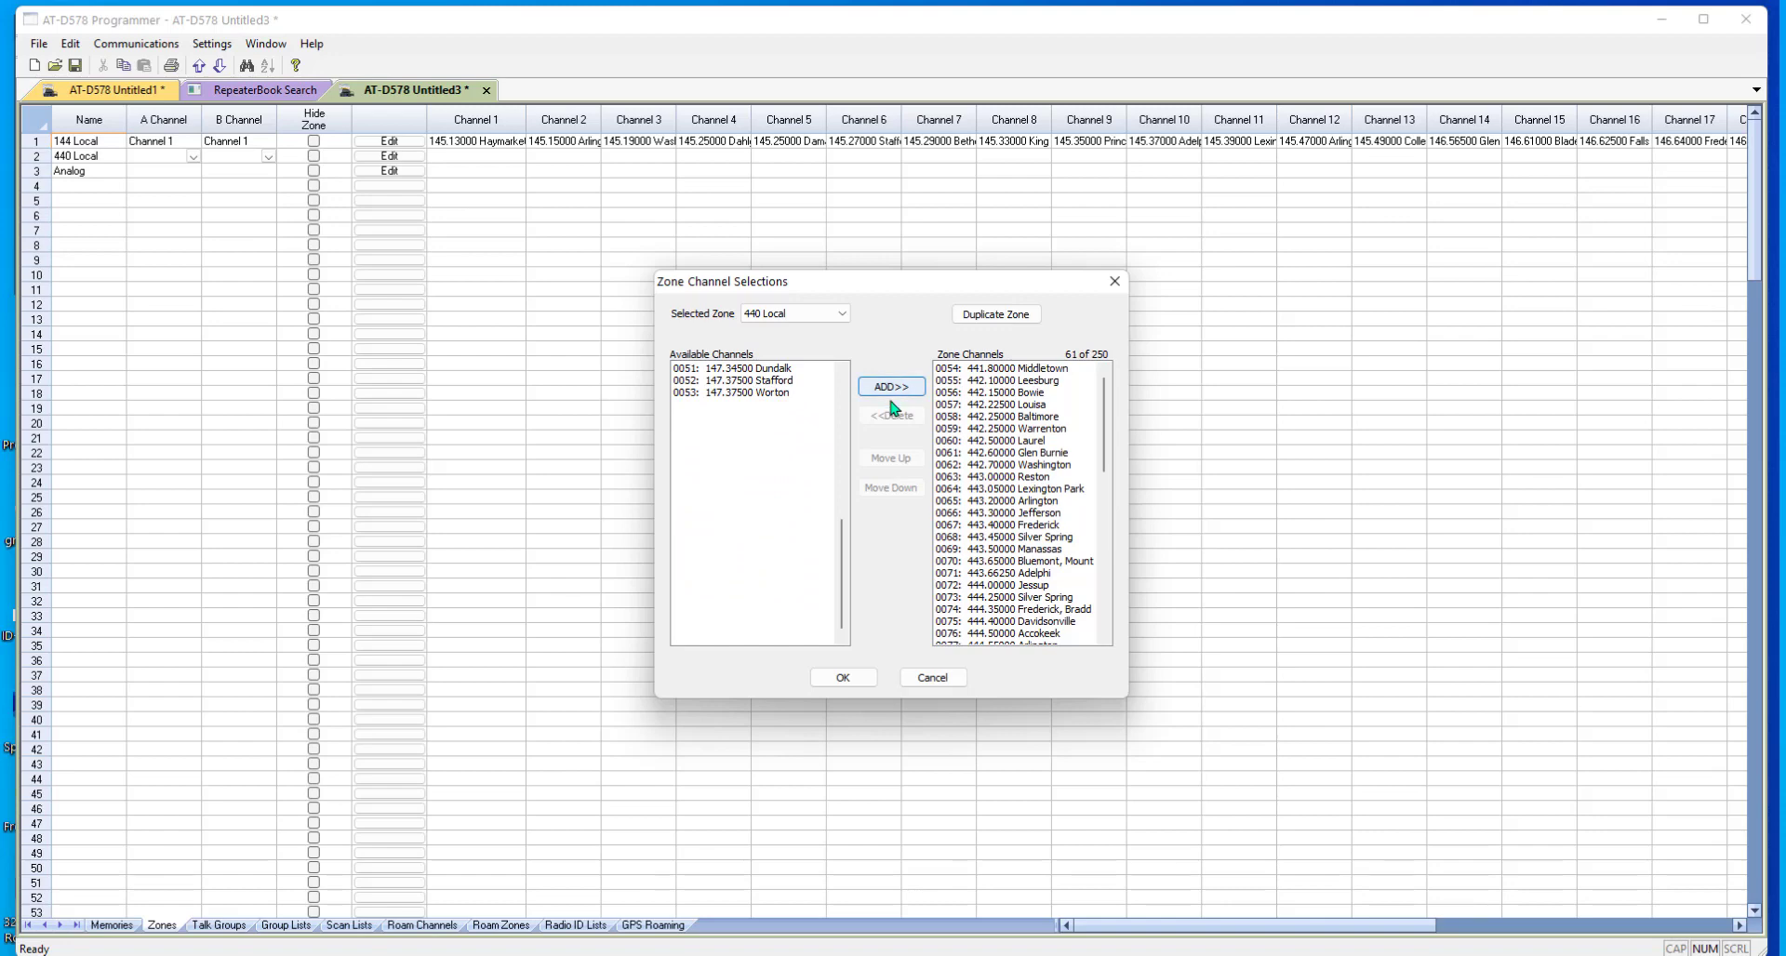
- Apply 440 Local's 61 channels, with Baltimore as A channel and Ellicott City as B
left_click(844, 677)
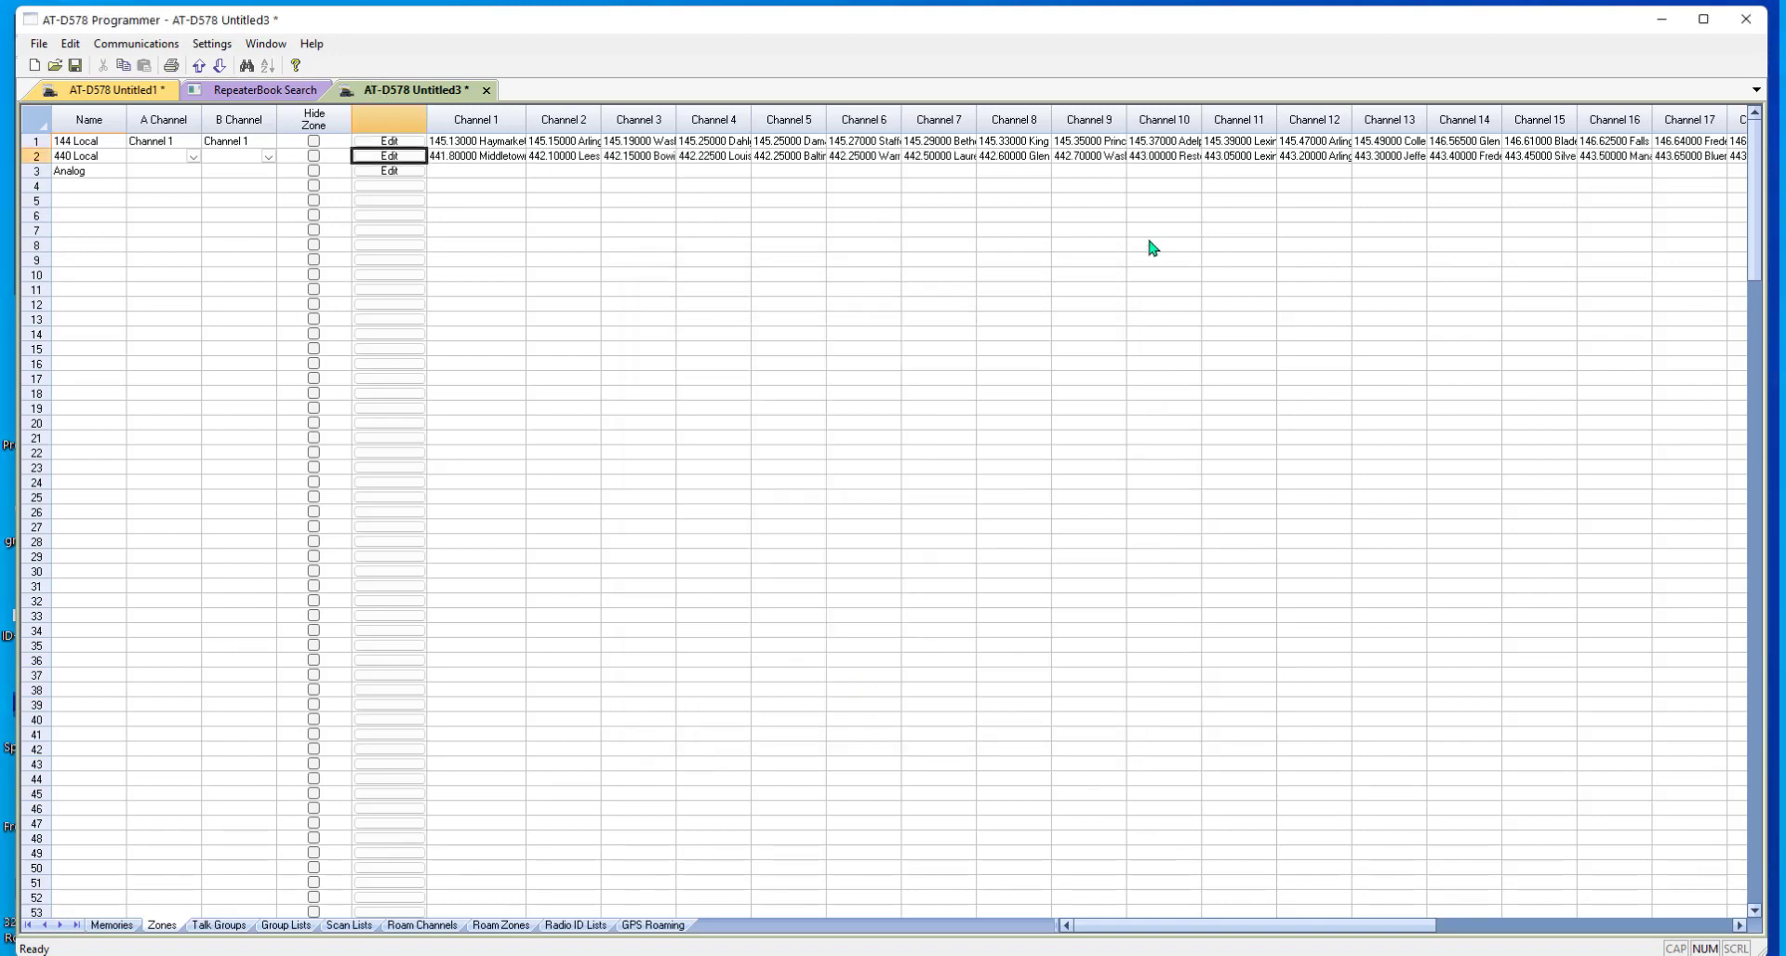
left_click(192, 156)
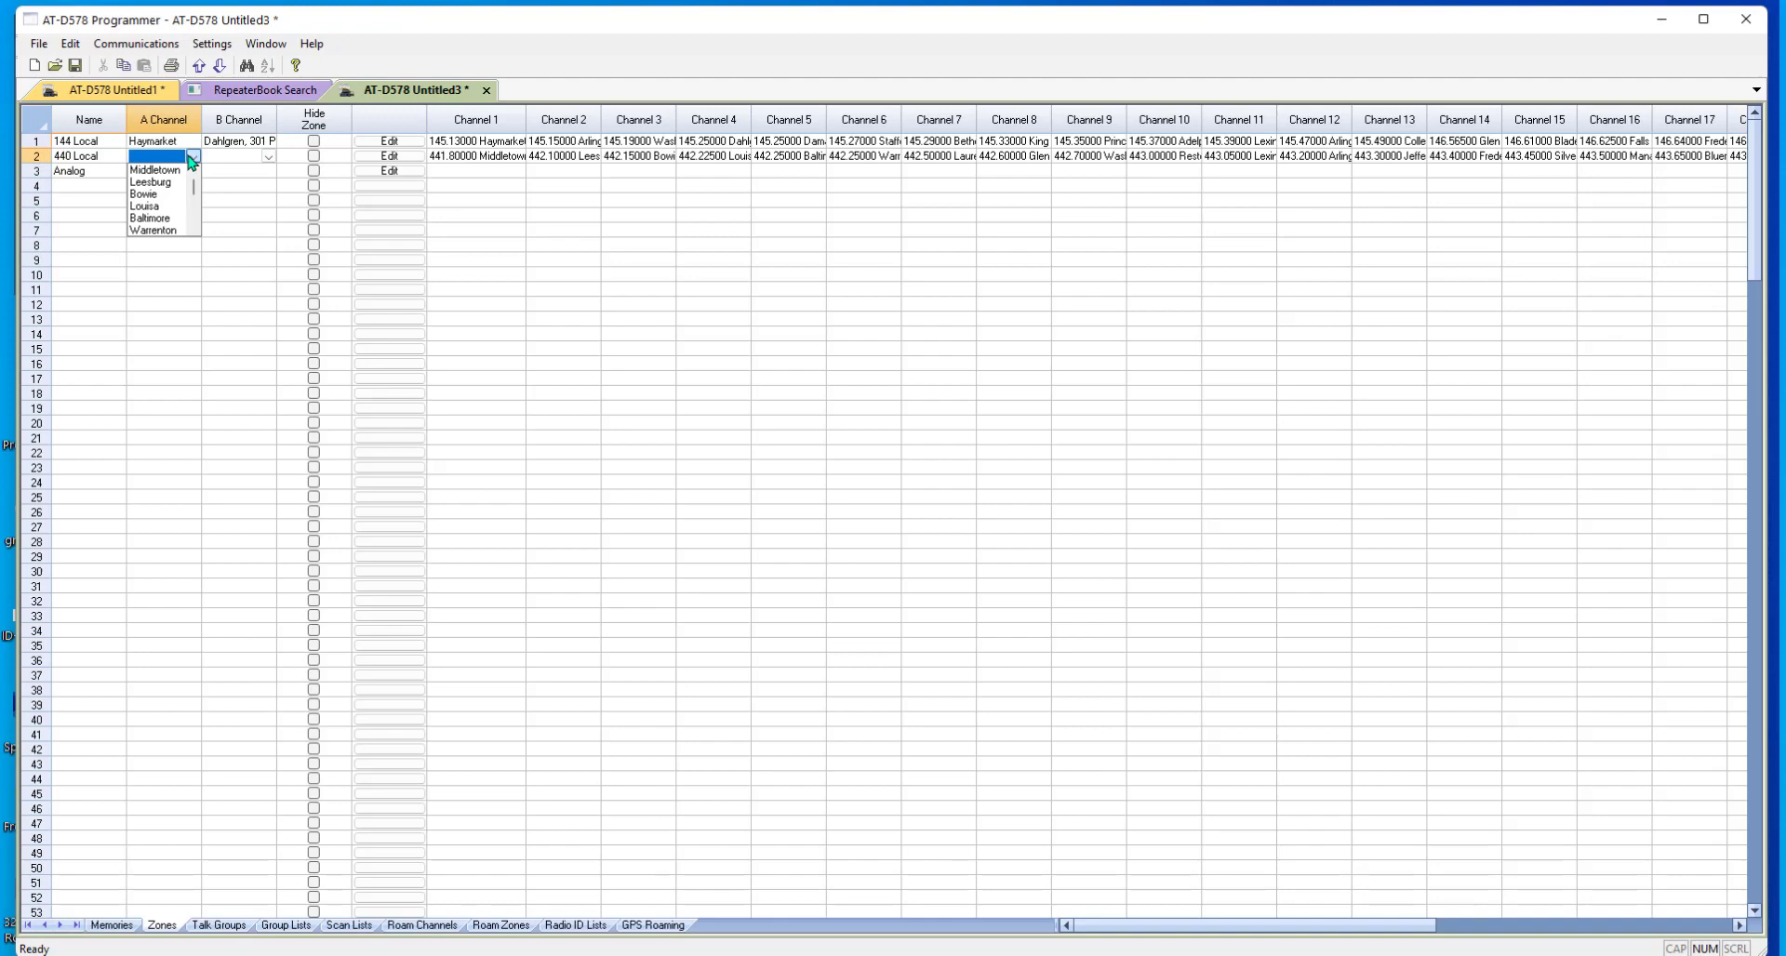
left_click(153, 219)
left_click(269, 157)
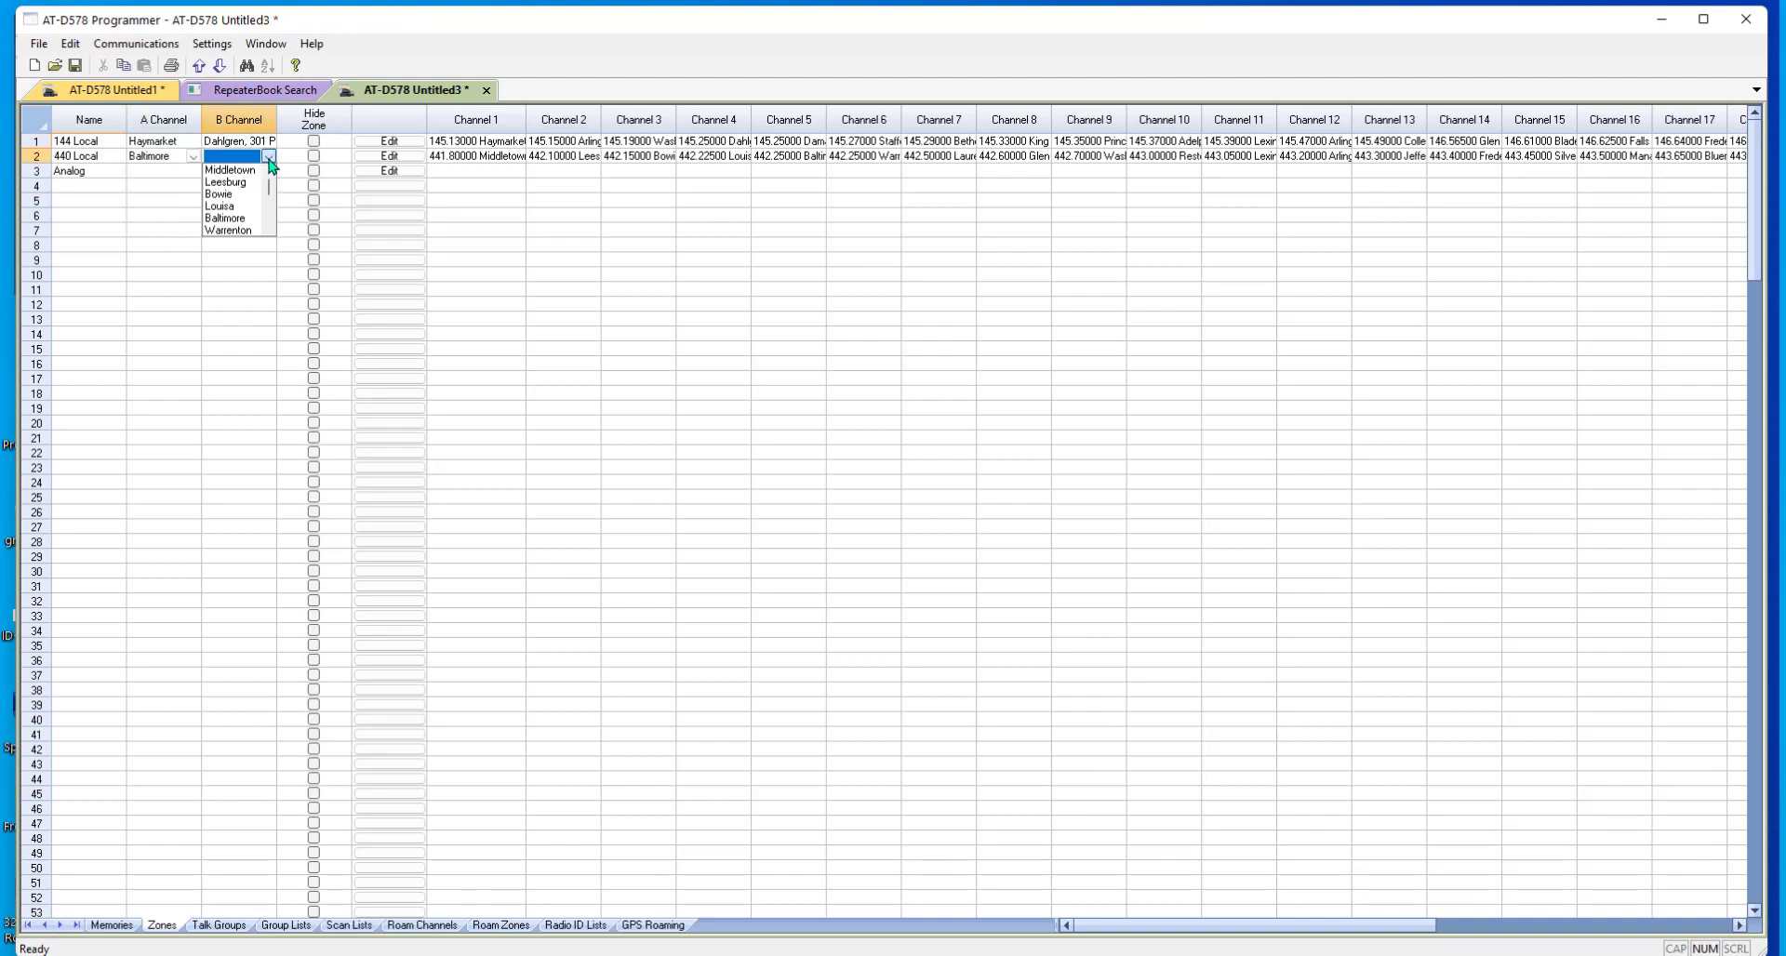
scroll(271, 200, "down", 2)
left_click(267, 228)
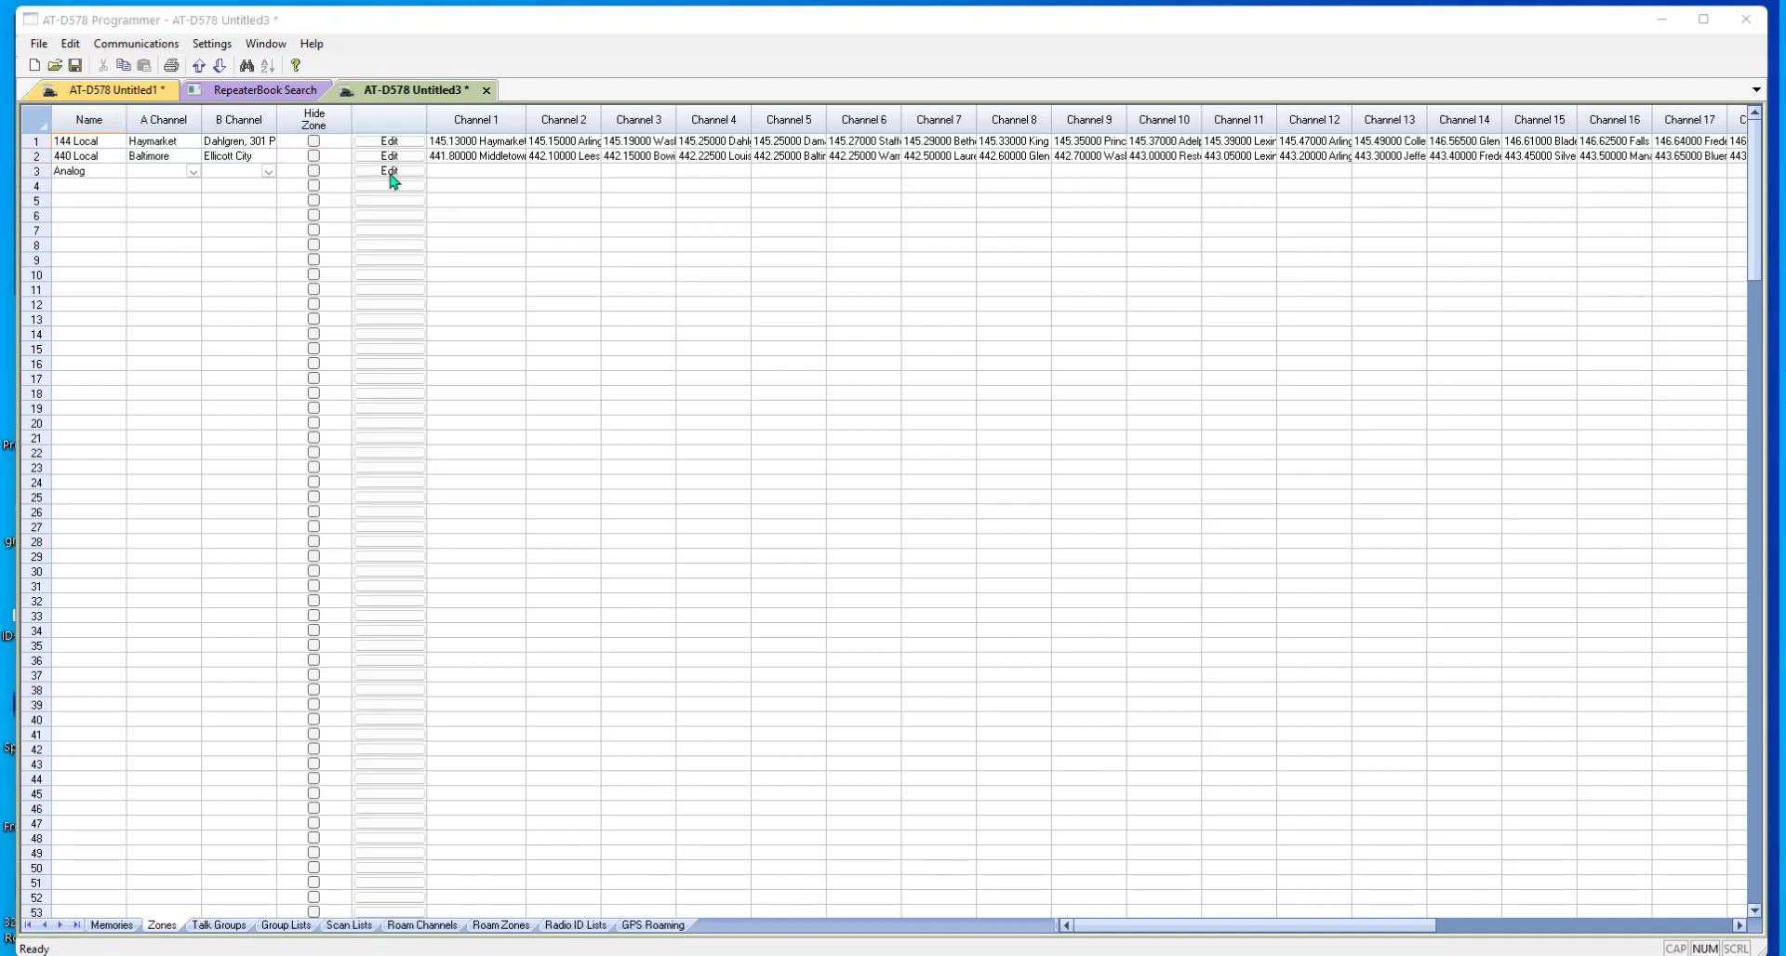
- Add all 114 repeater channels, starting from 0001 Haymarket, to the Analog zone's channel list
left_click(390, 171)
left_click(782, 369)
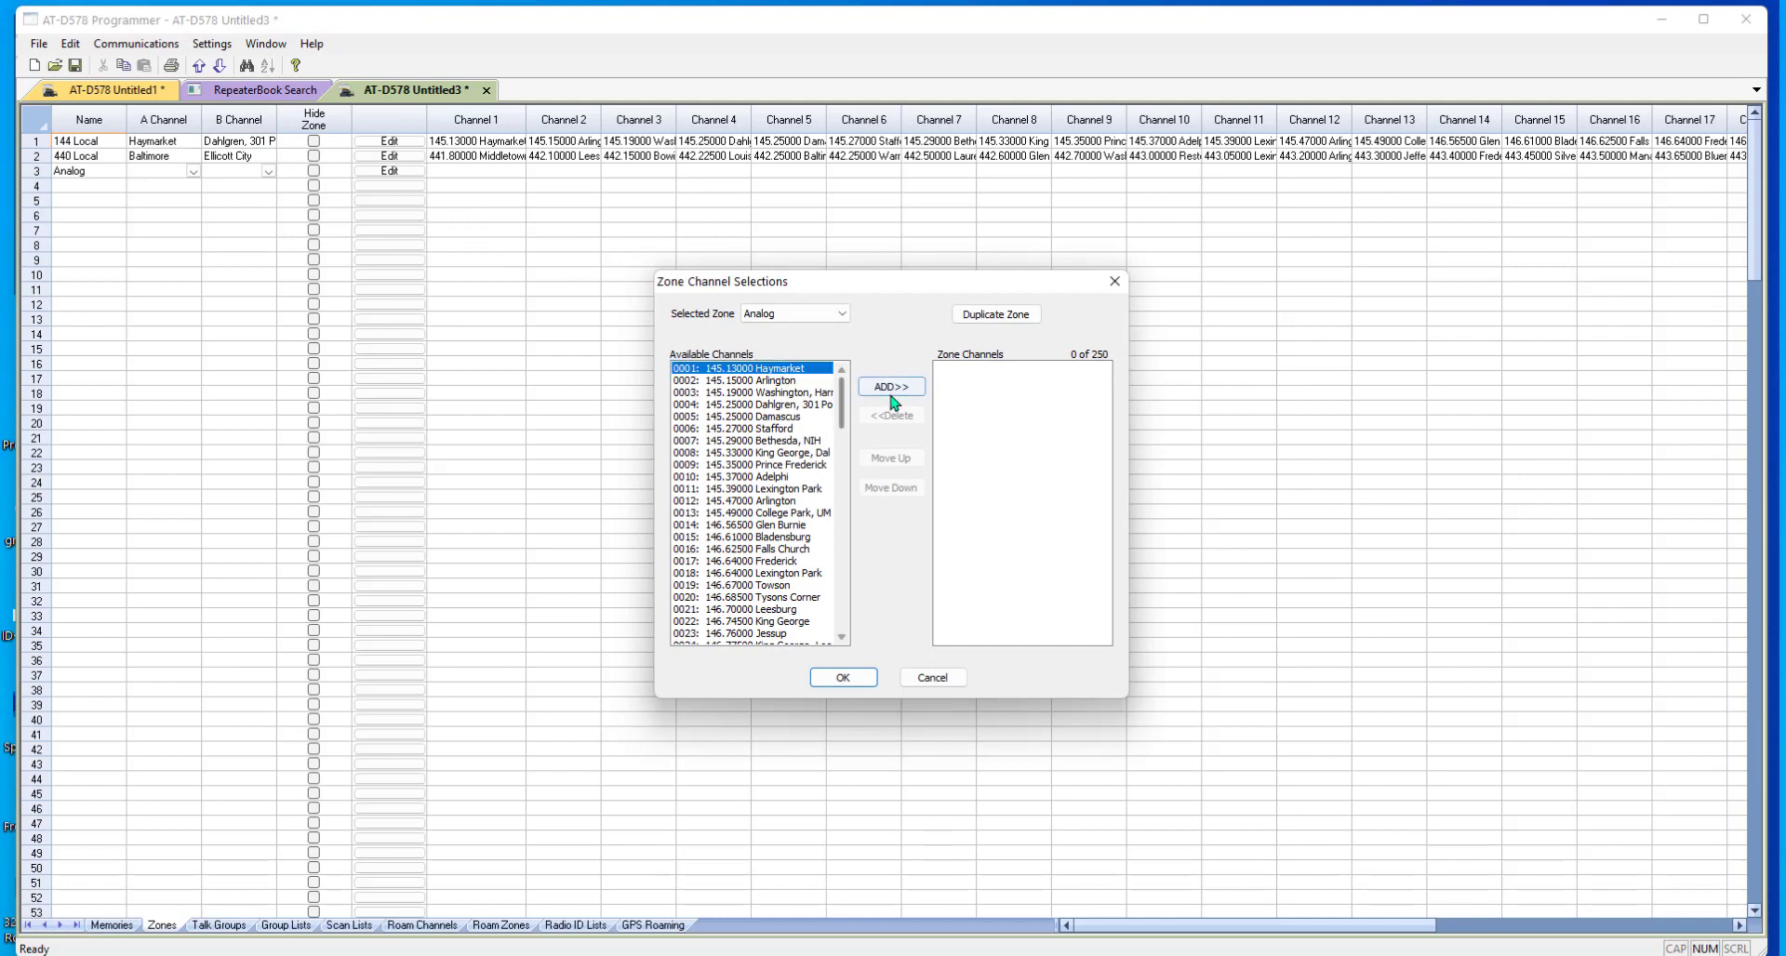
left_click(890, 387)
double_click(891, 387)
double_click(891, 387)
left_click(891, 387)
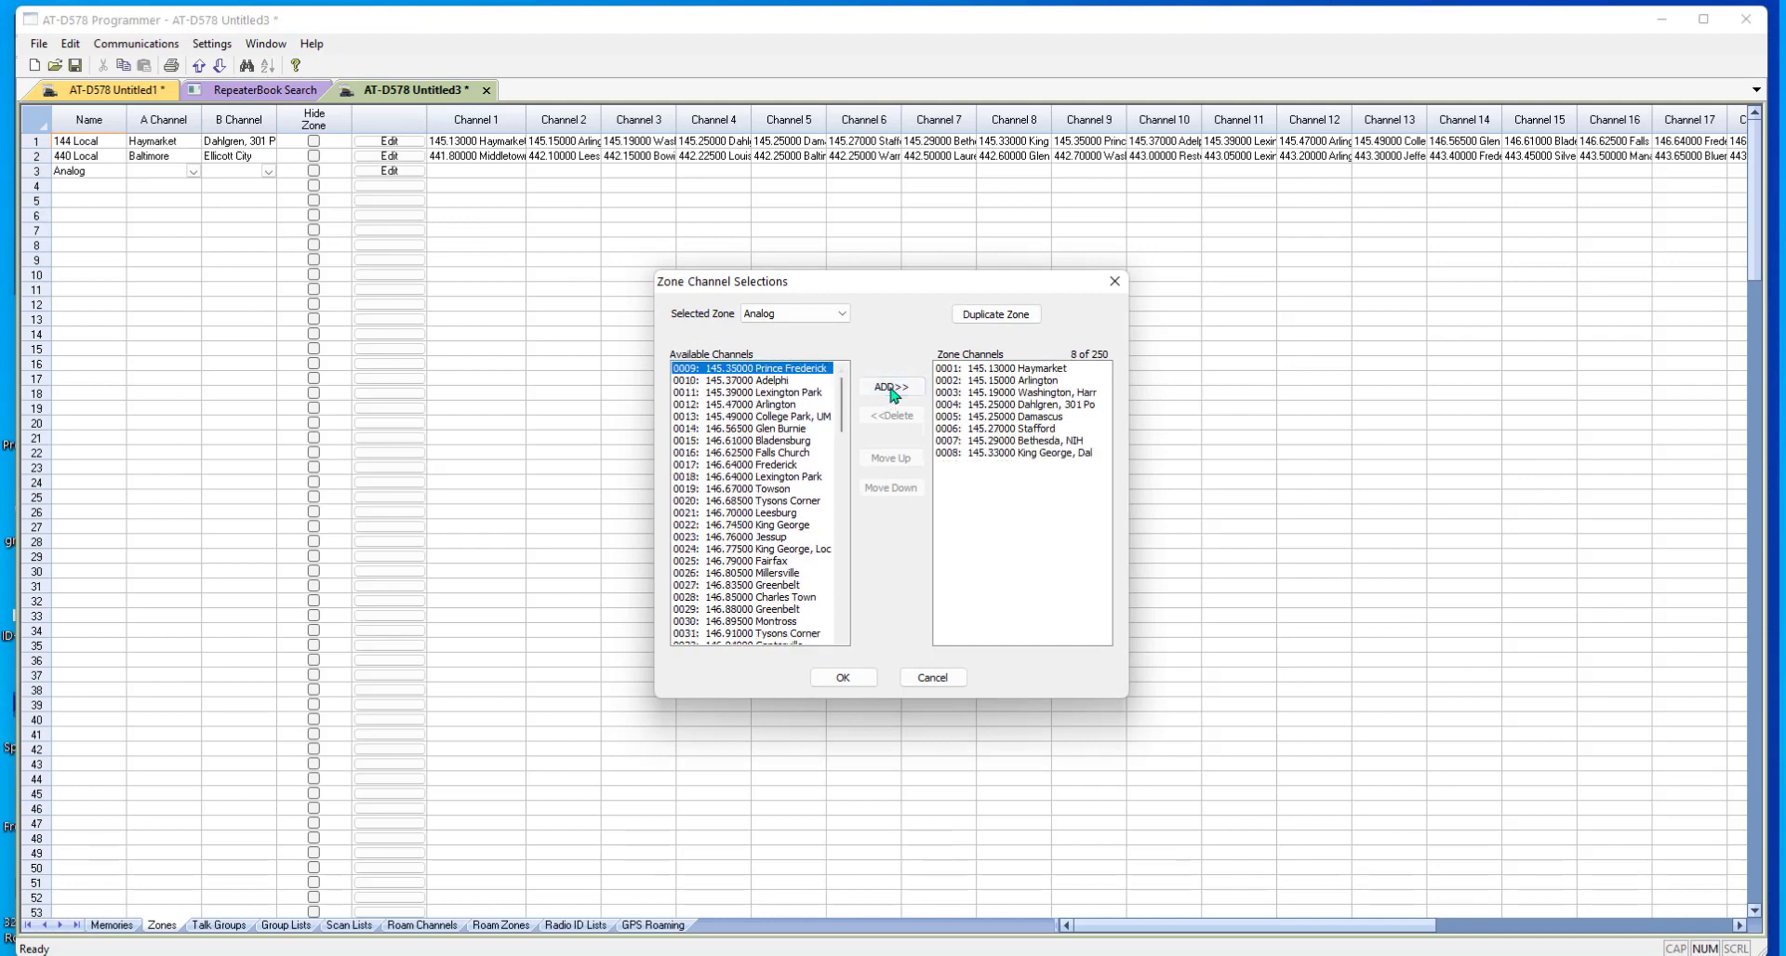
double_click(891, 387)
double_click(892, 387)
double_click(891, 387)
left_click(891, 387)
double_click(891, 387)
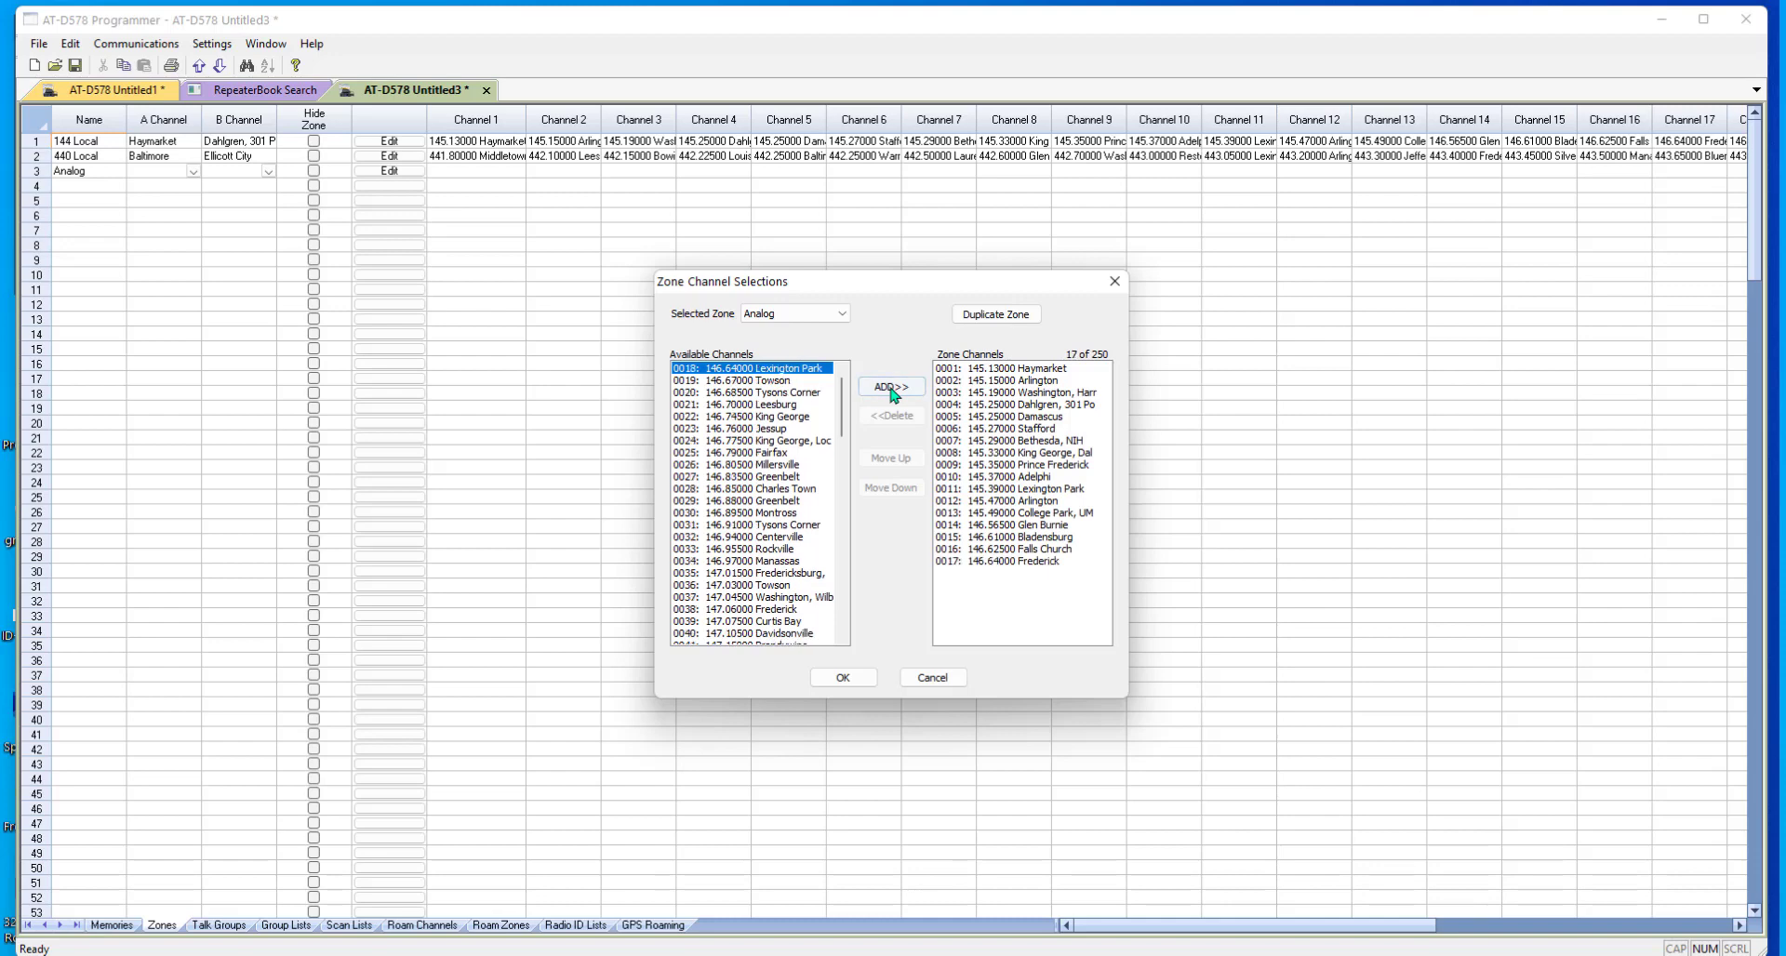
double_click(891, 388)
left_click(891, 387)
double_click(891, 387)
double_click(891, 387)
double_click(892, 387)
left_click(891, 387)
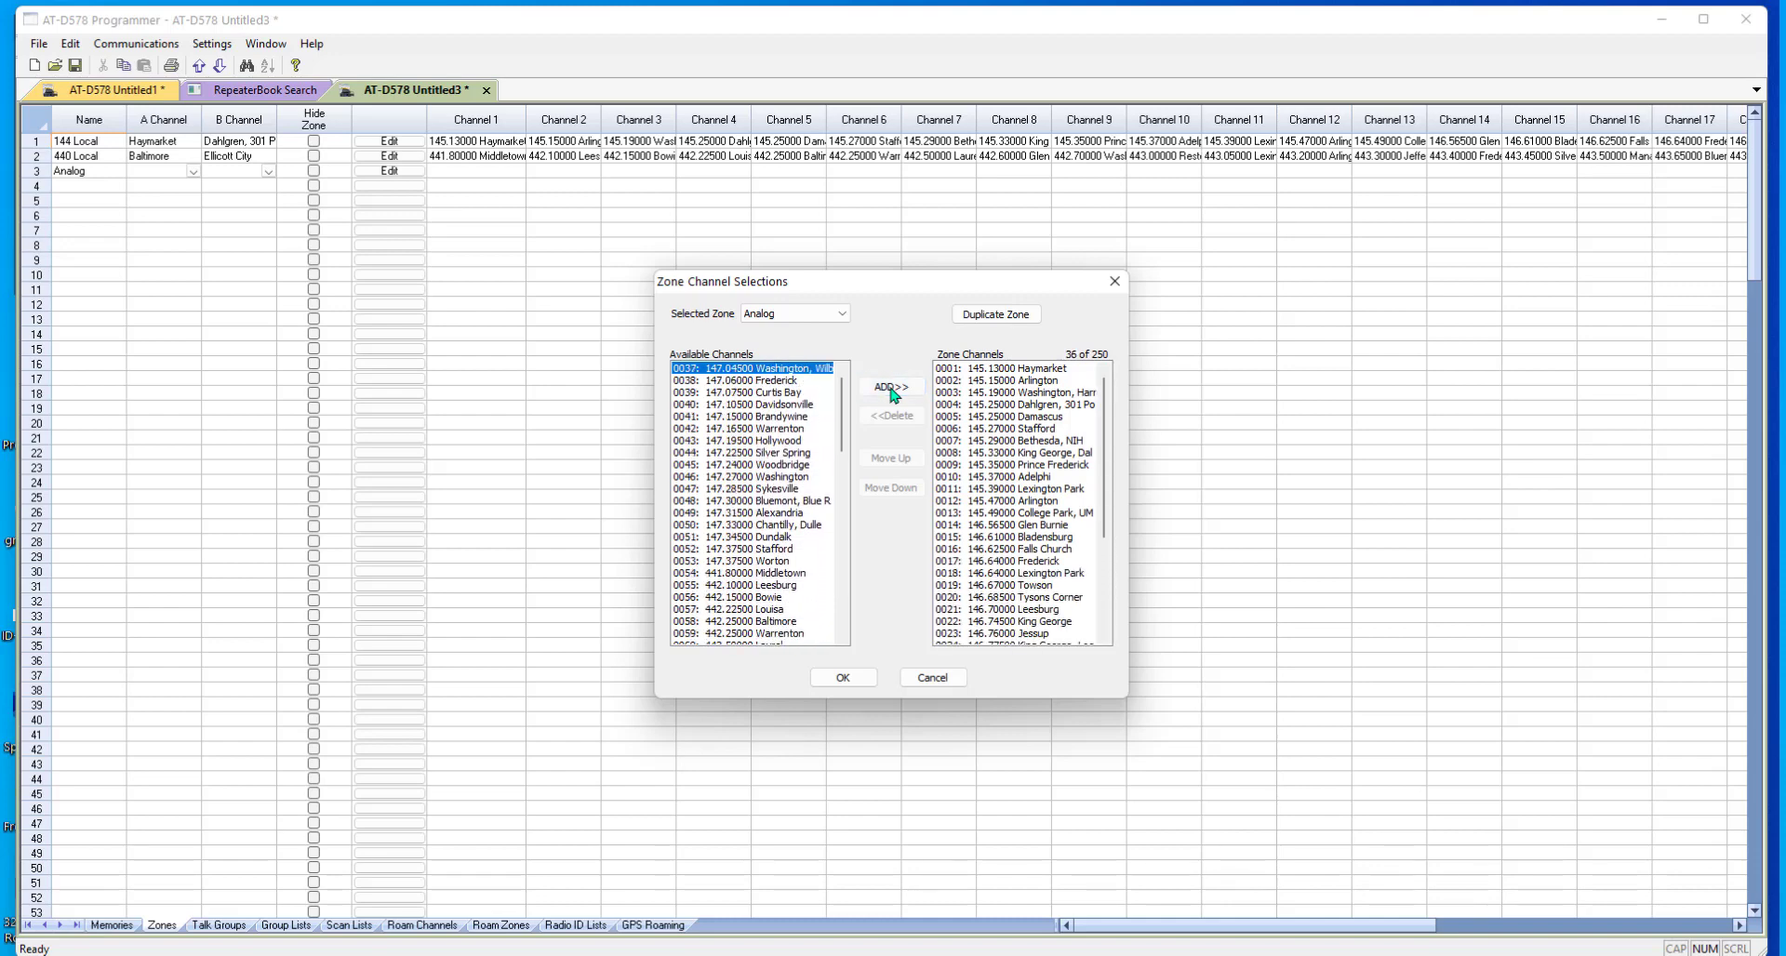
double_click(891, 387)
left_click(892, 387)
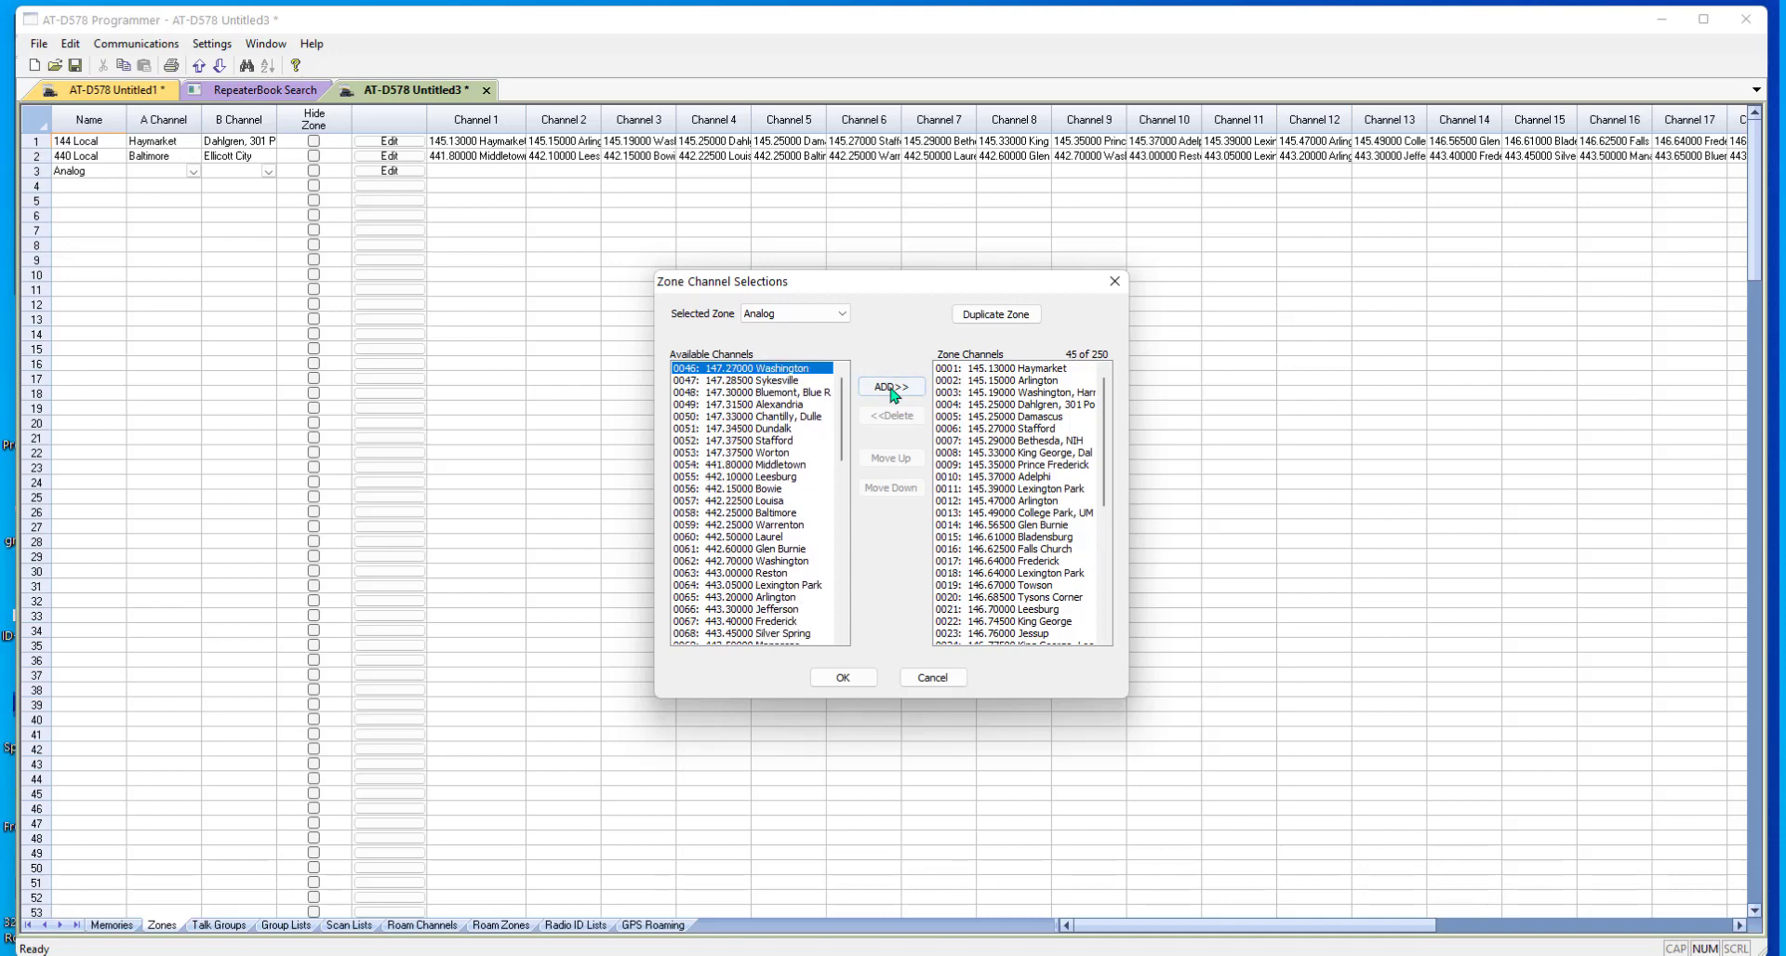
double_click(891, 387)
left_click(892, 387)
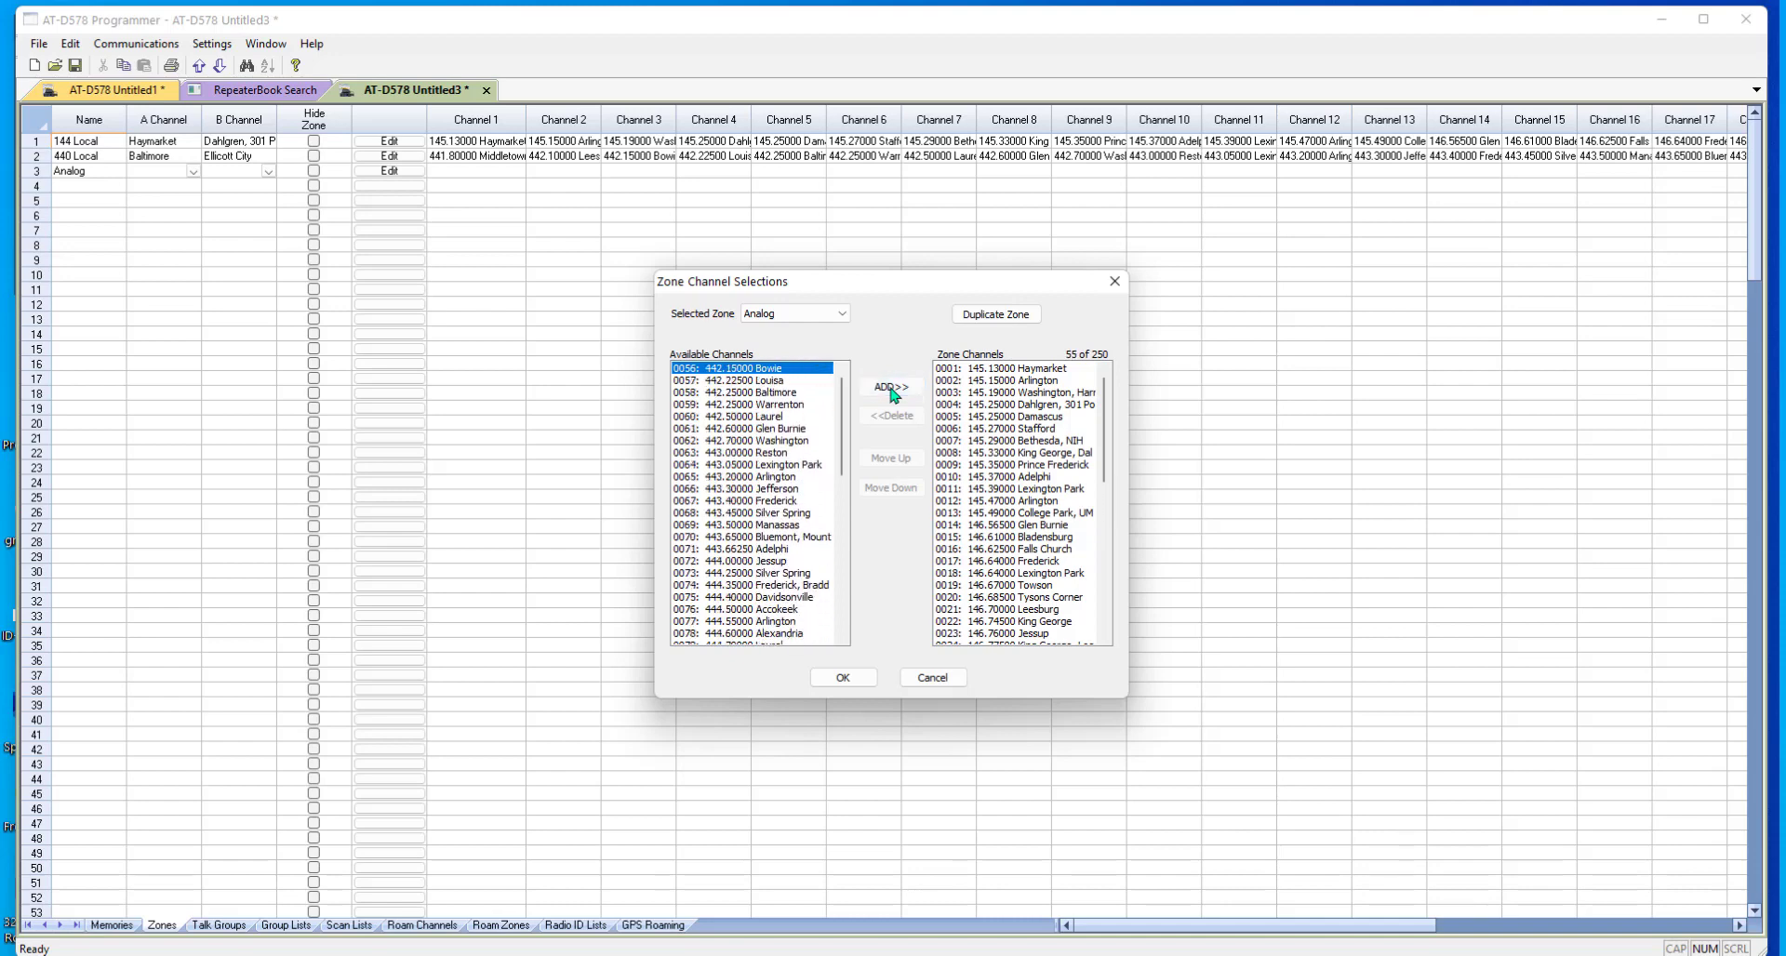
double_click(891, 387)
double_click(892, 387)
left_click(891, 387)
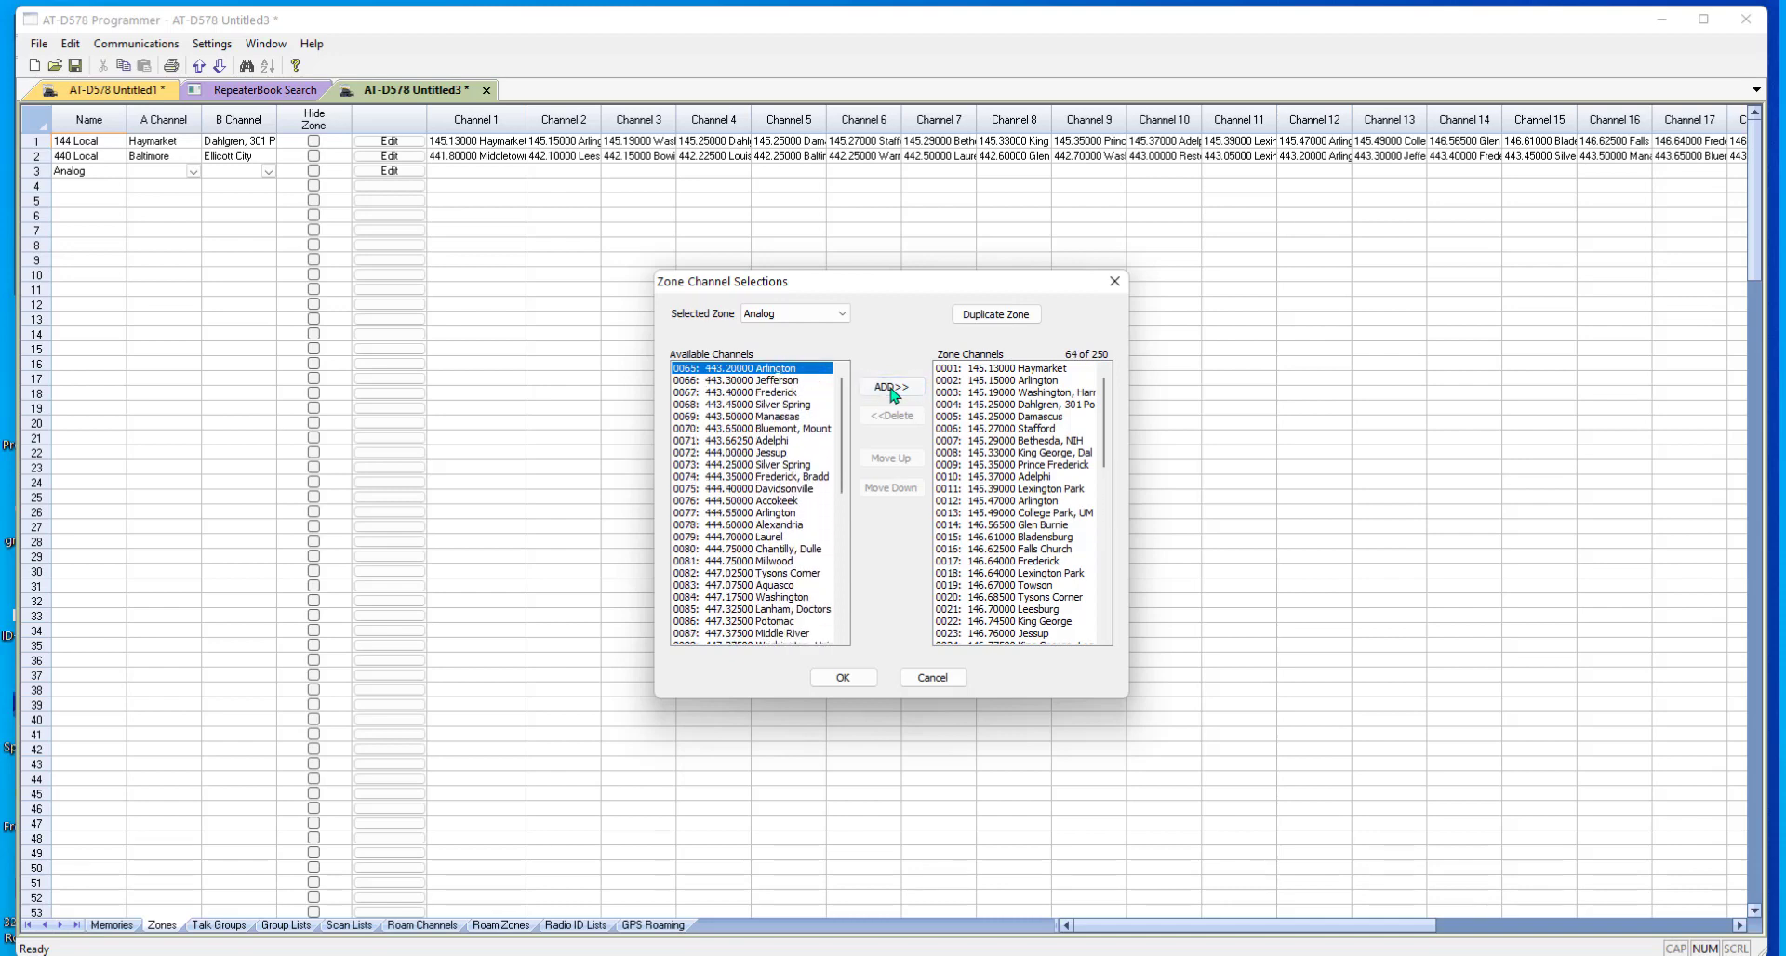
double_click(891, 387)
left_click(892, 387)
double_click(892, 387)
double_click(891, 387)
double_click(891, 387)
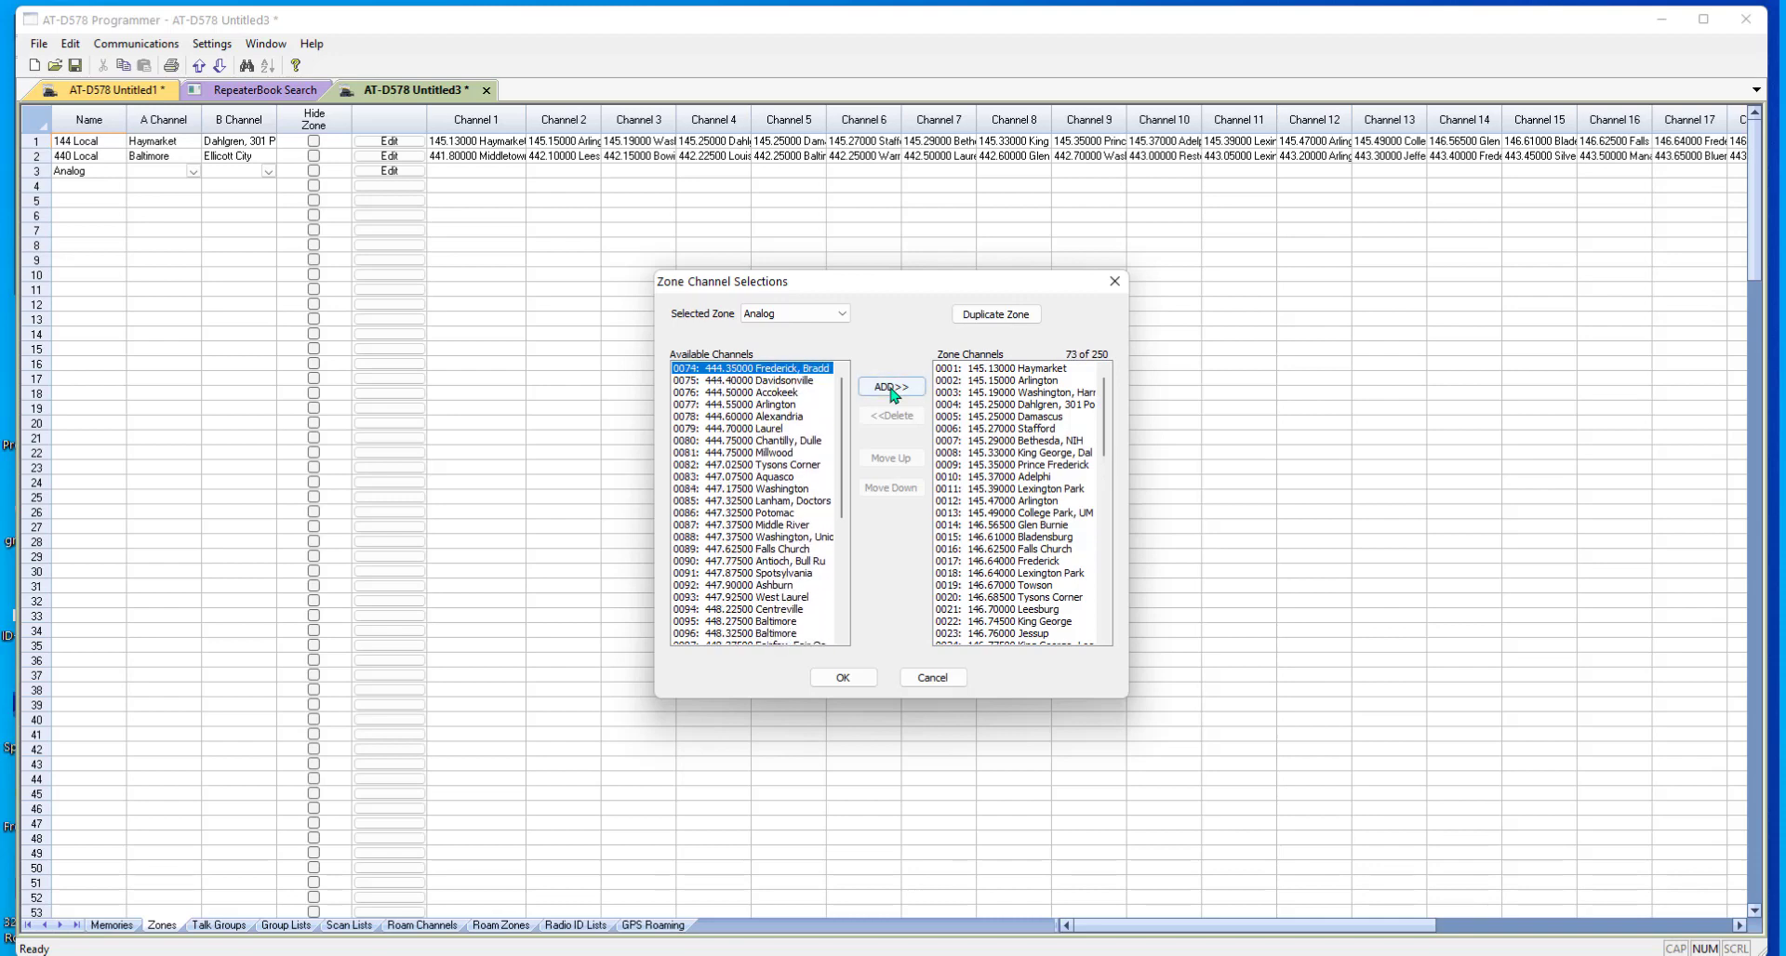
double_click(891, 387)
double_click(891, 387)
double_click(891, 387)
double_click(891, 387)
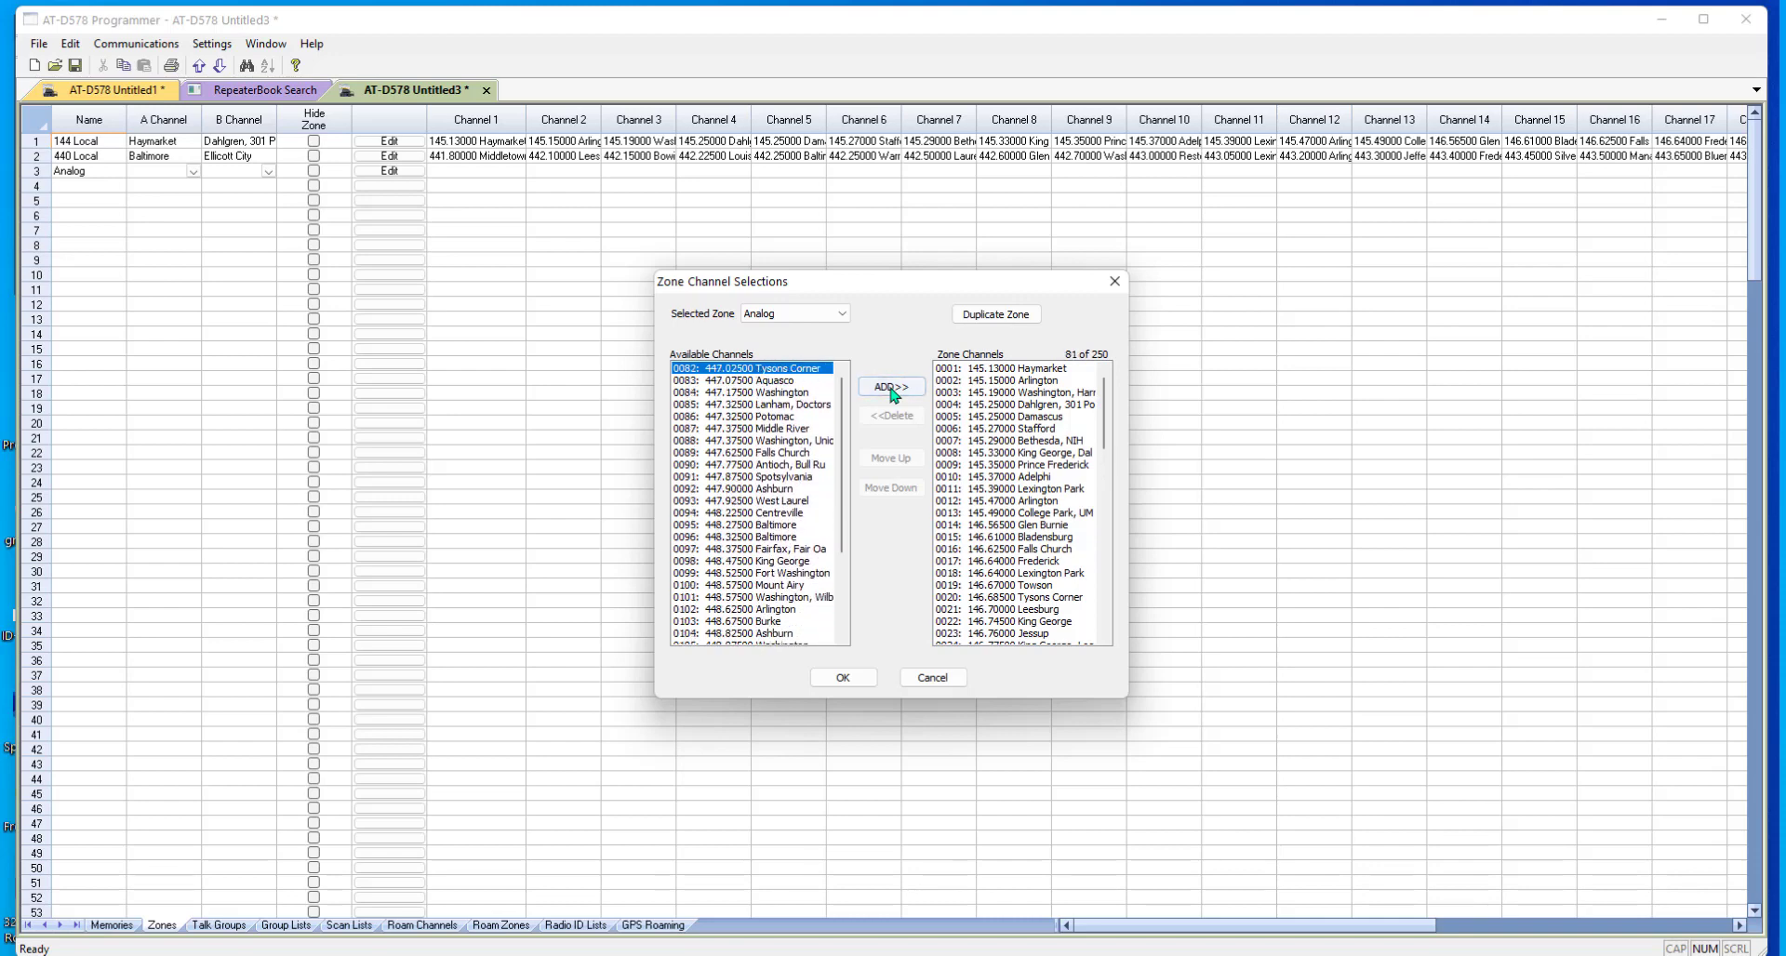
double_click(891, 387)
left_click(891, 387)
double_click(892, 387)
double_click(891, 387)
double_click(891, 387)
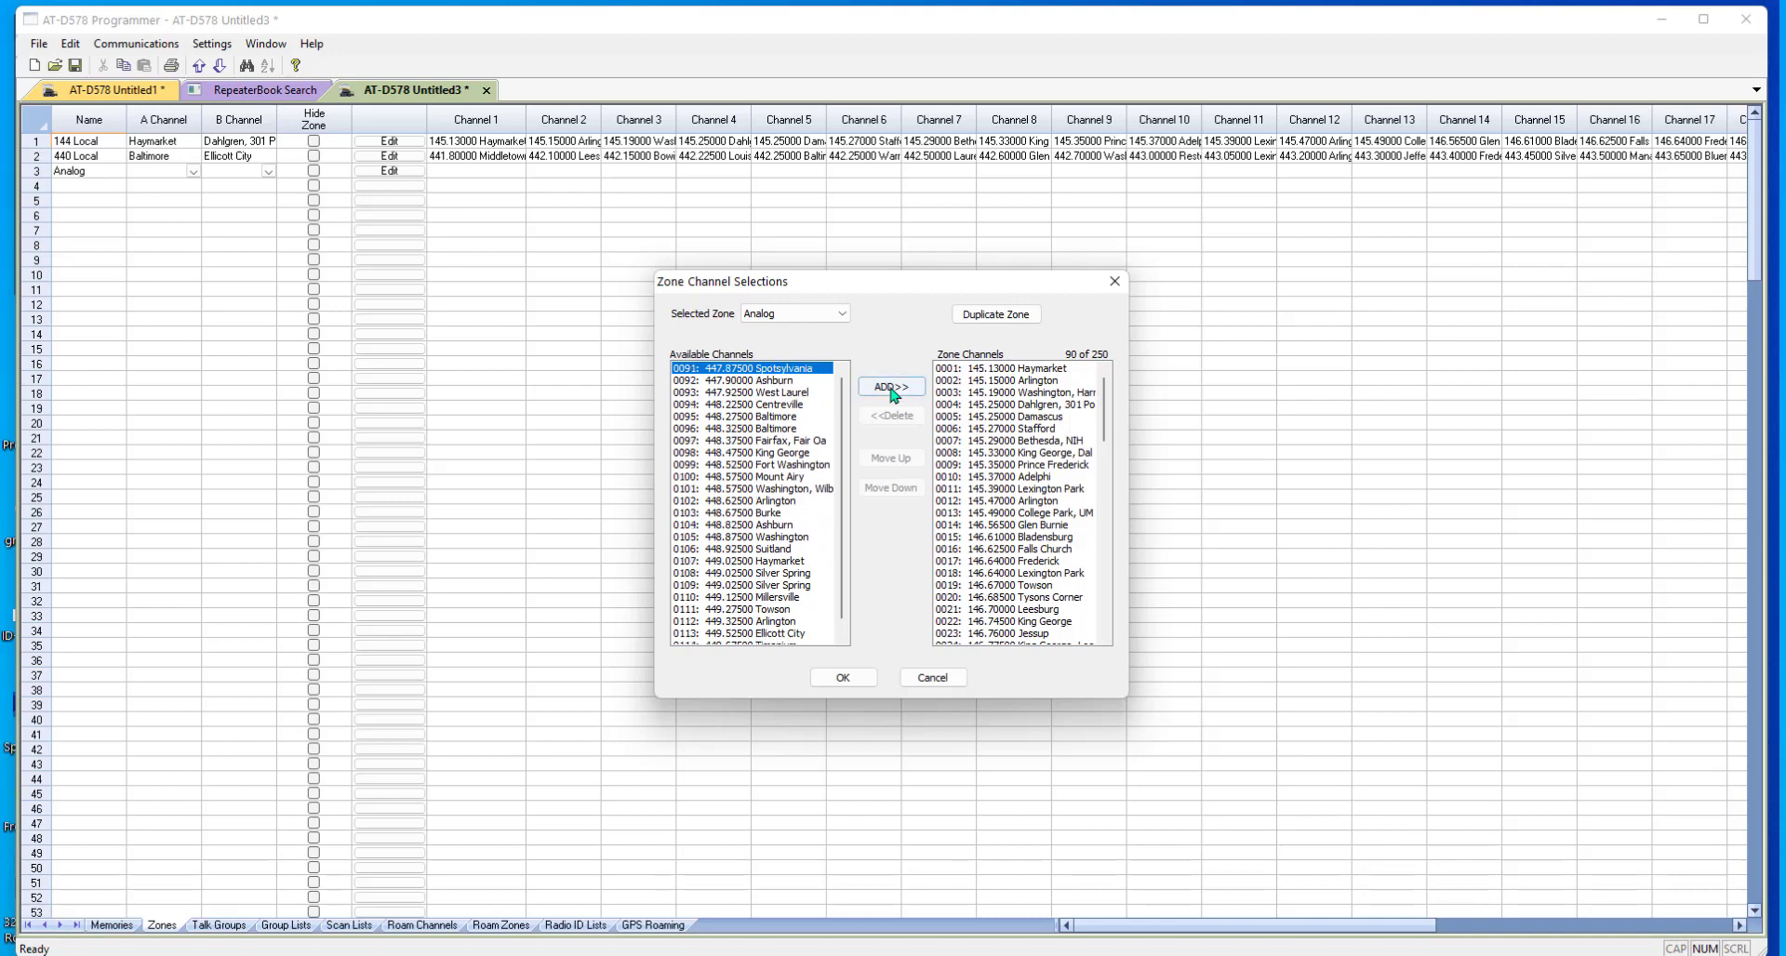
double_click(892, 387)
left_click(891, 387)
double_click(891, 387)
double_click(891, 387)
double_click(891, 387)
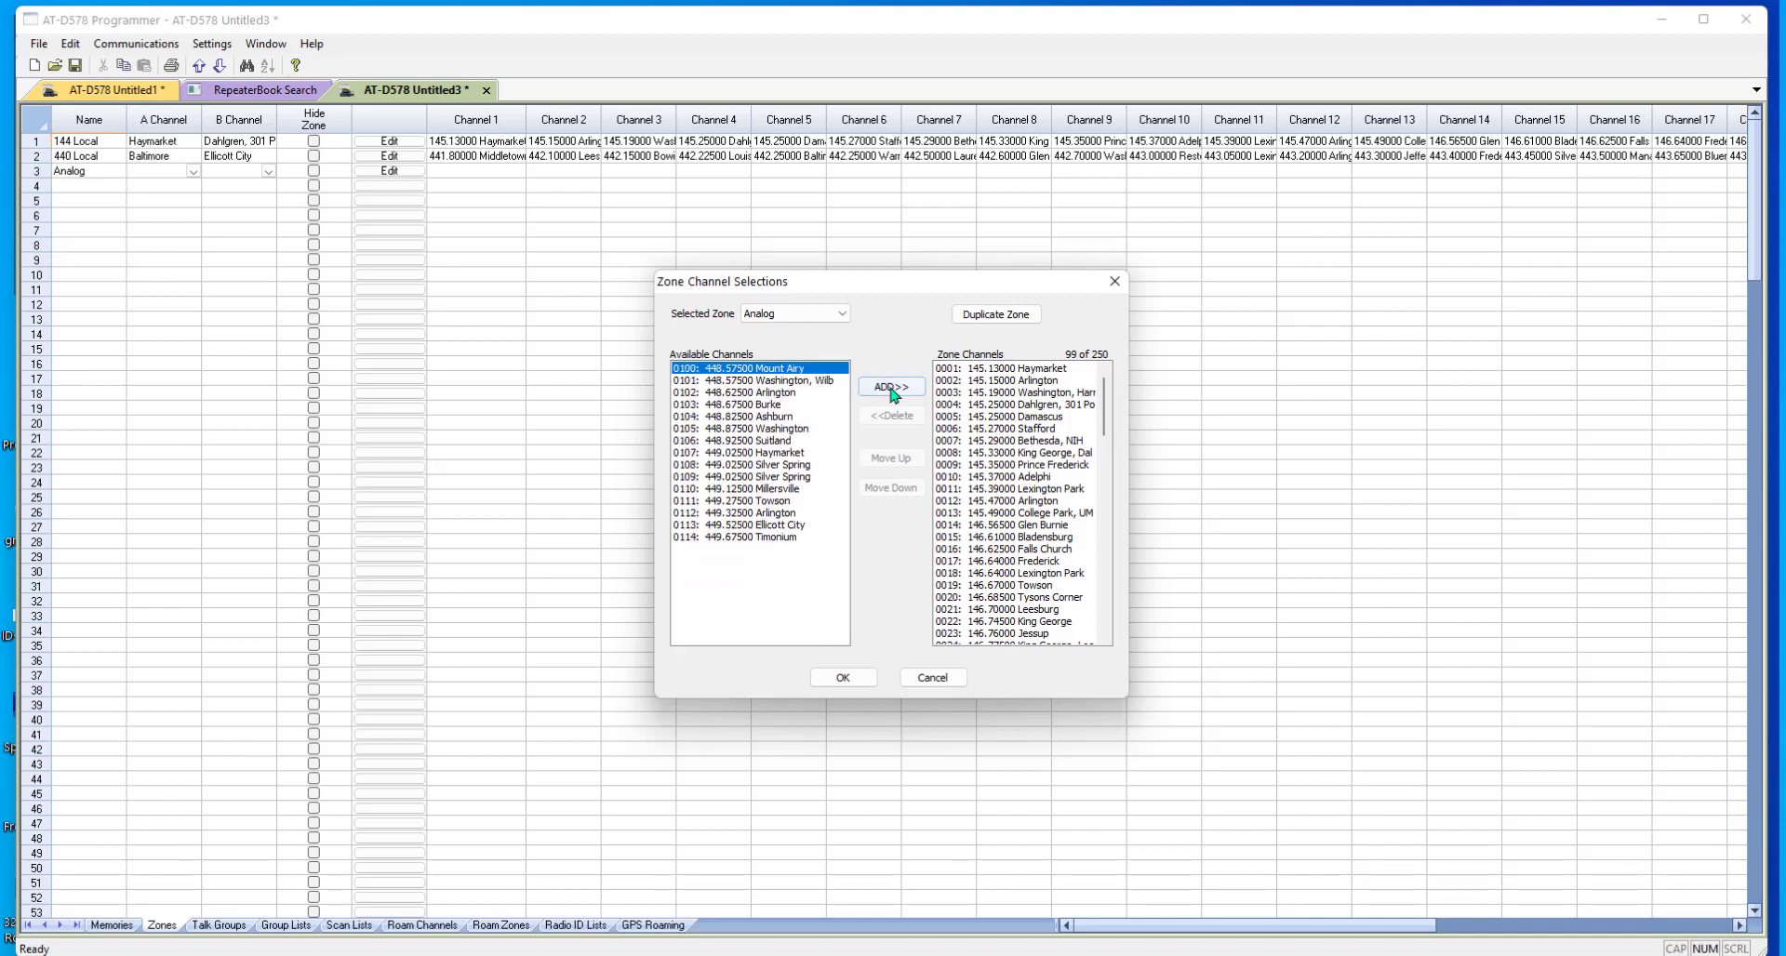
double_click(891, 387)
double_click(891, 387)
left_click(891, 387)
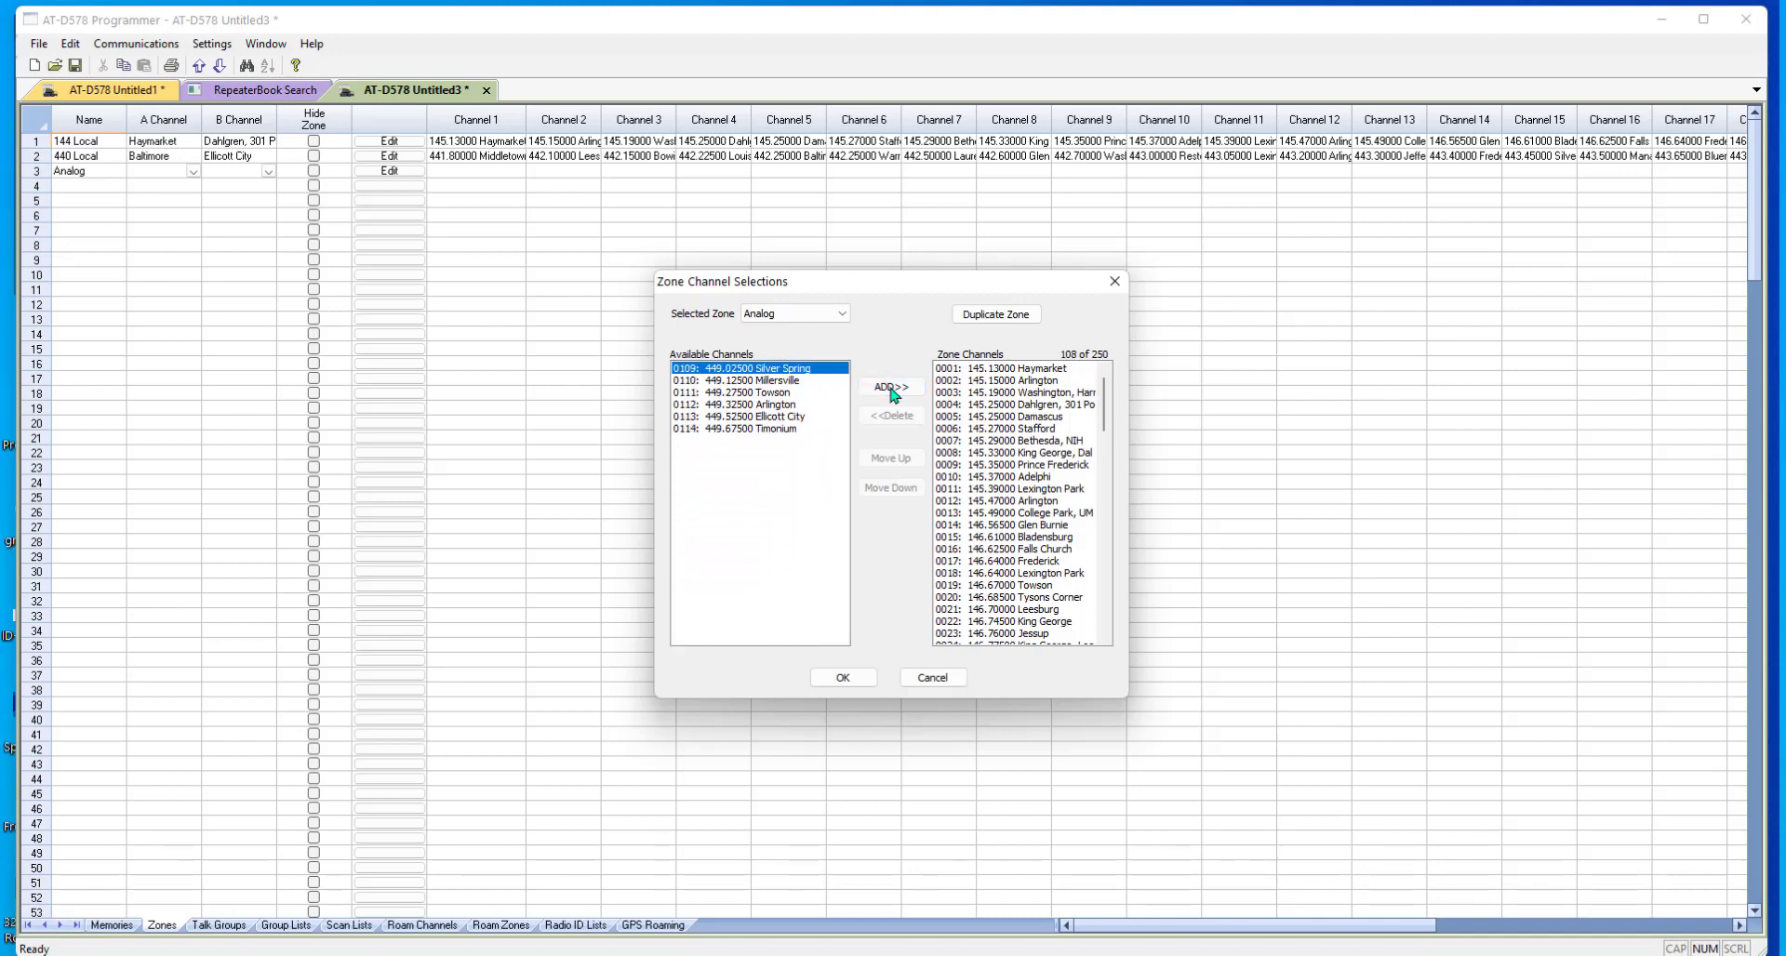
double_click(891, 387)
double_click(892, 387)
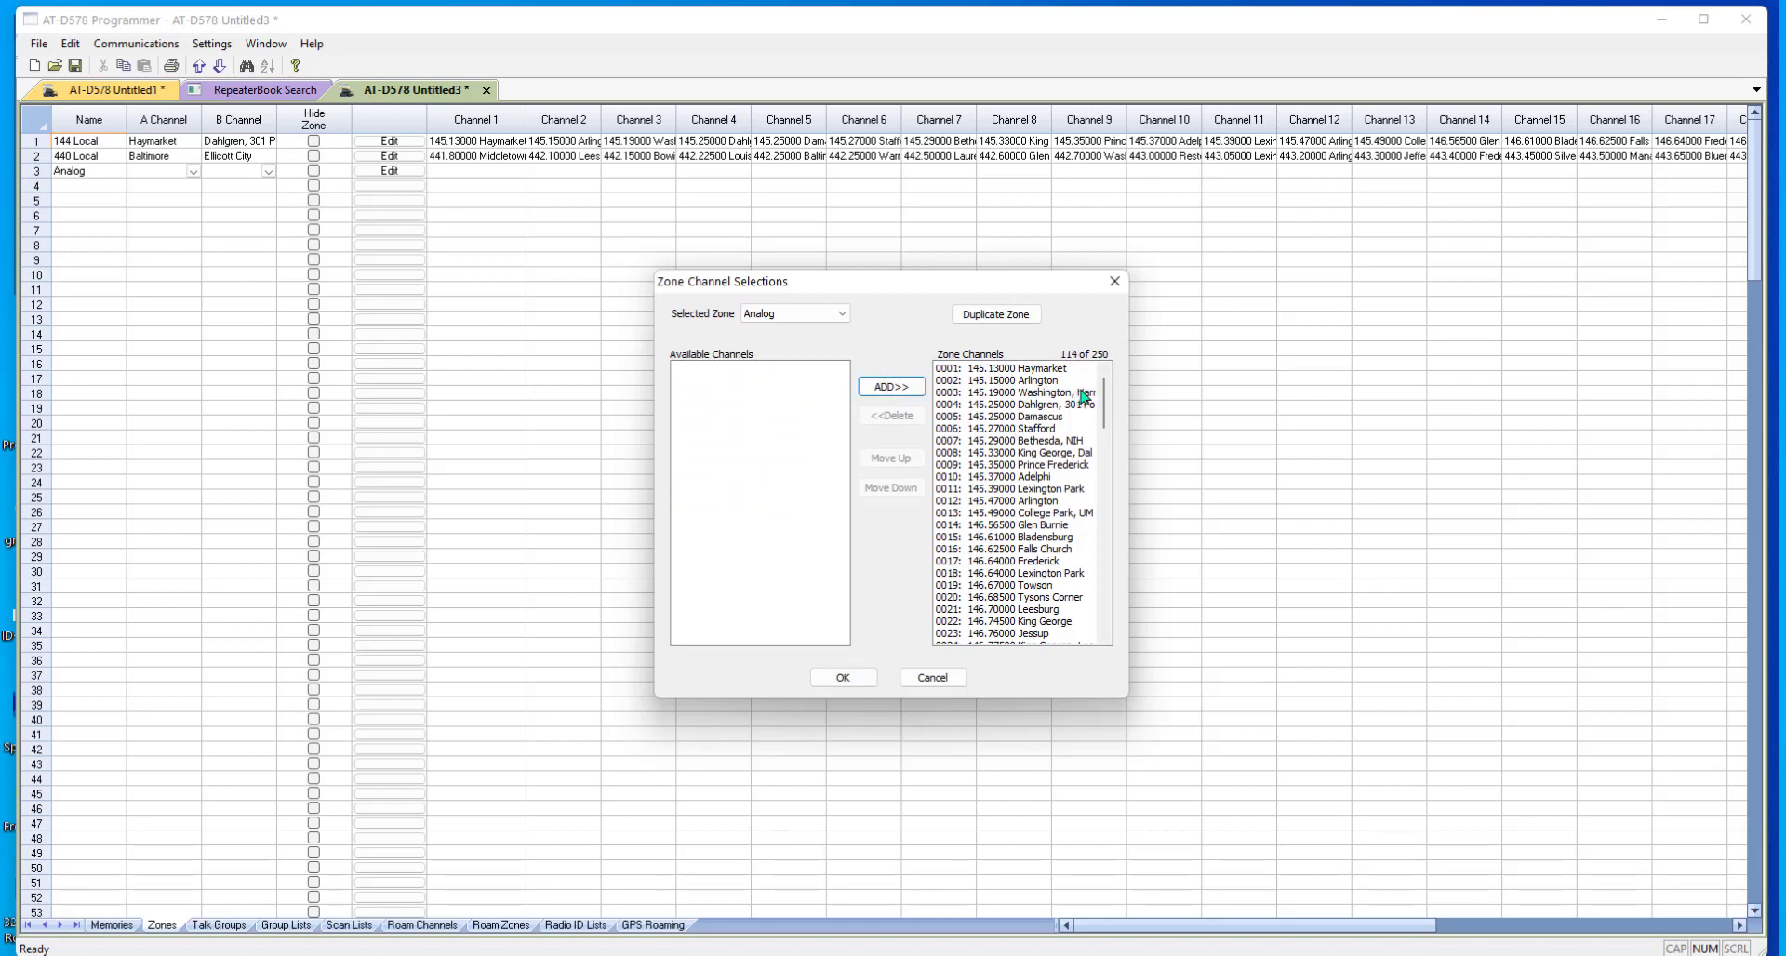
- Confirm the Analog zone's channel list and set its A channel to Prince Frederick
left_click(835, 680)
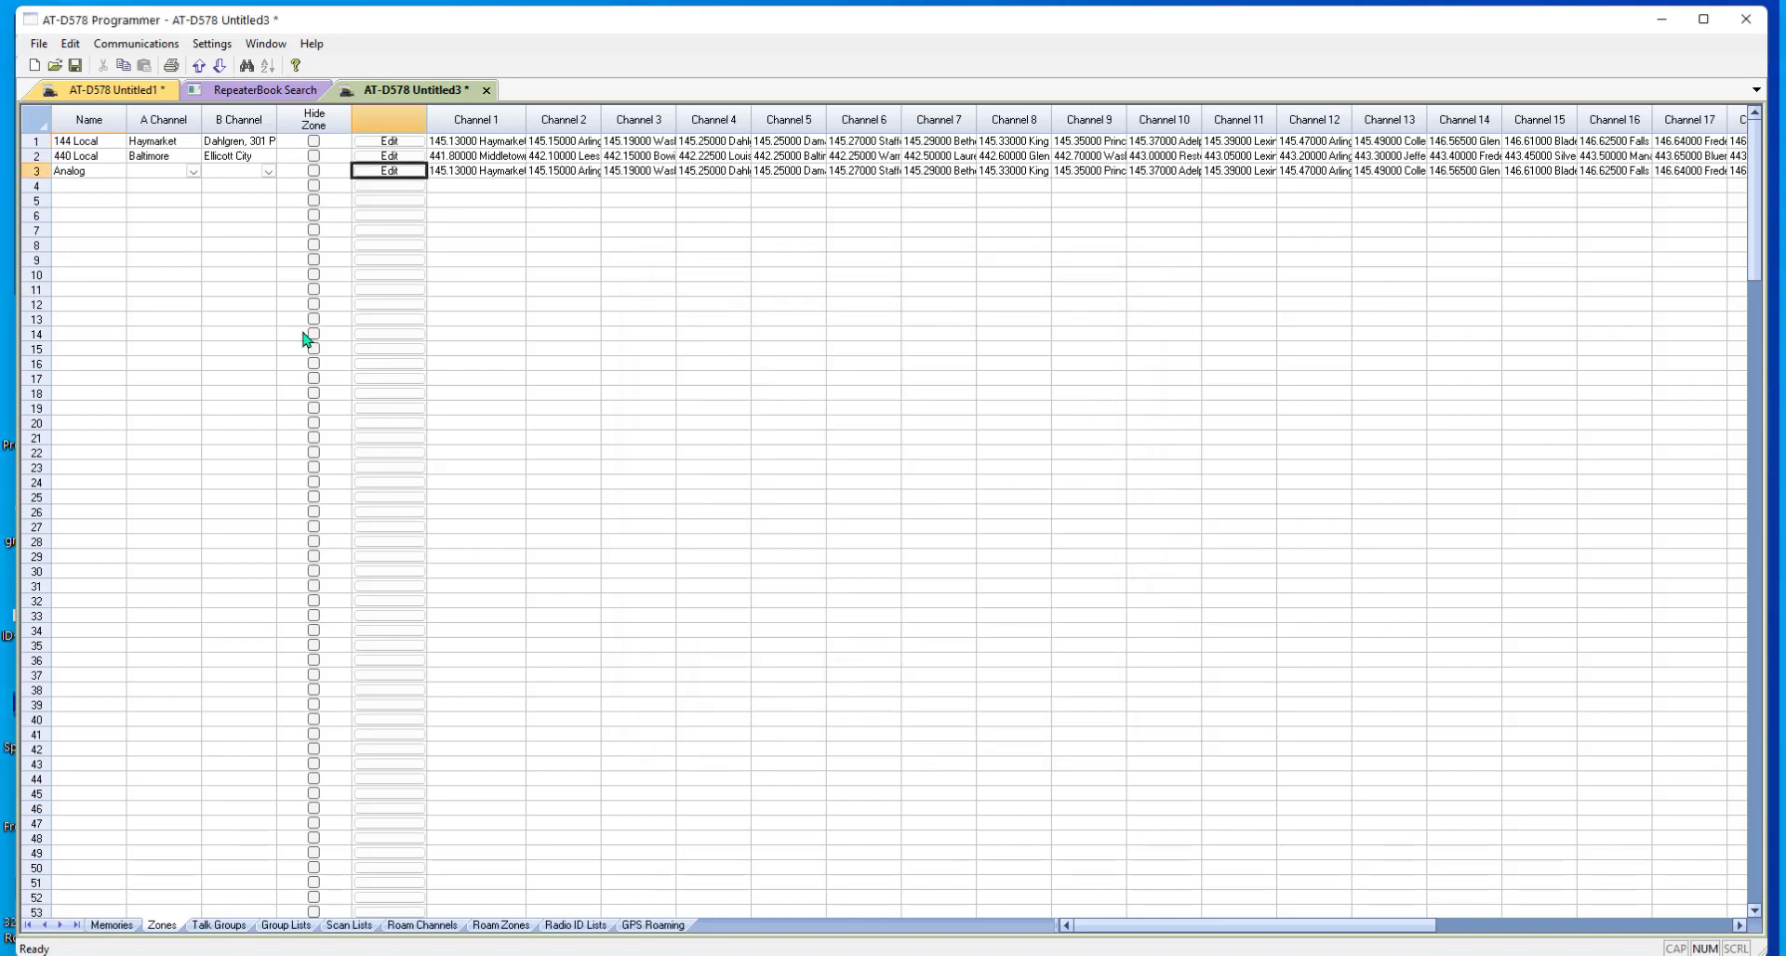
left_click(193, 171)
scroll(163, 232, "down", 1)
left_click(160, 244)
- Set the Analog zone's B channel to Damascus, then bring up the File and Communications menus
left_click(237, 172)
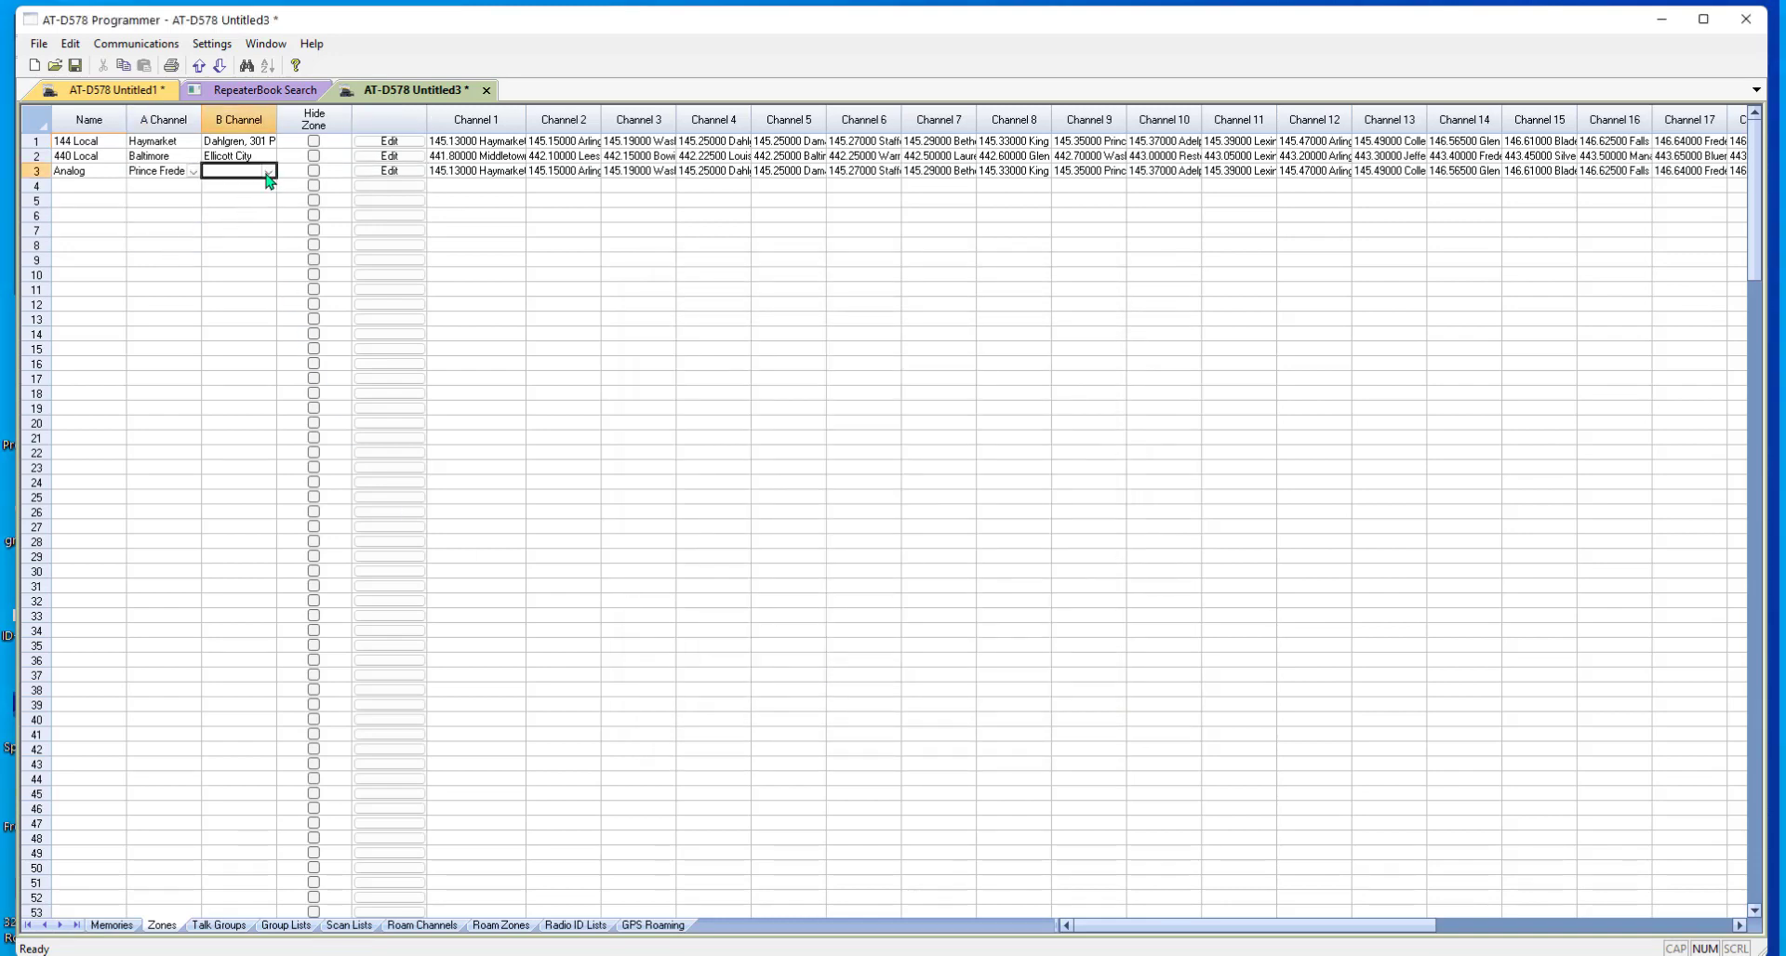
left_click(268, 171)
left_click(233, 233)
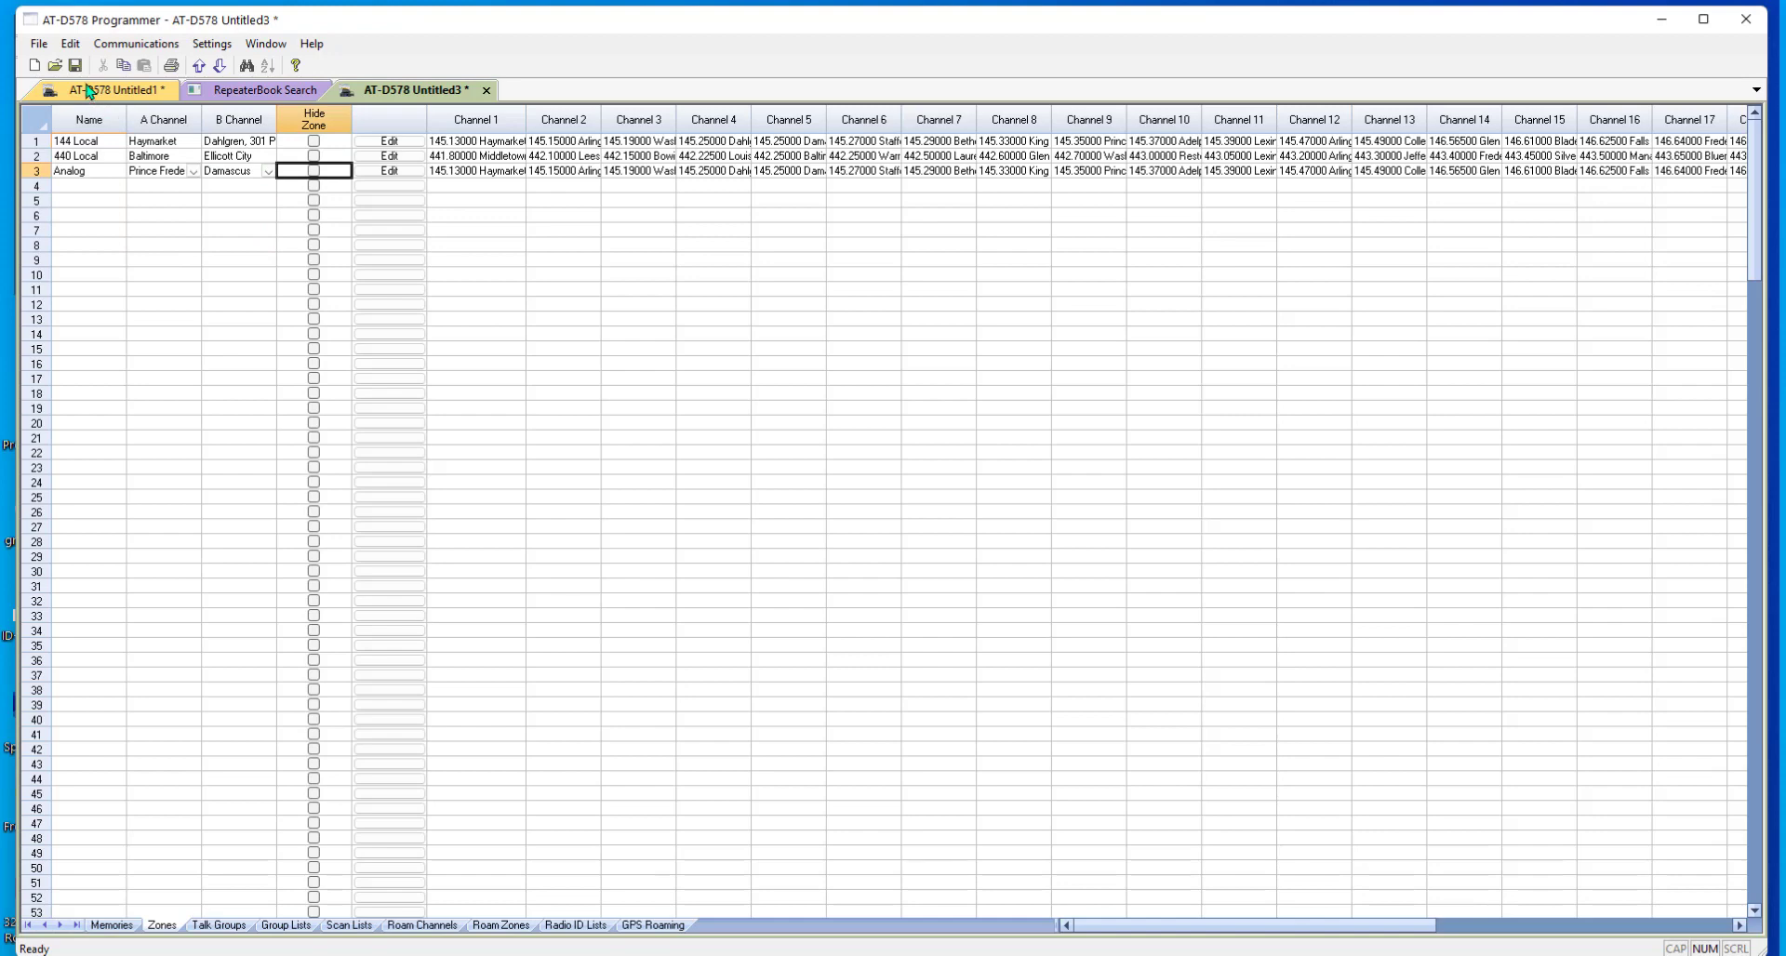
left_click(36, 45)
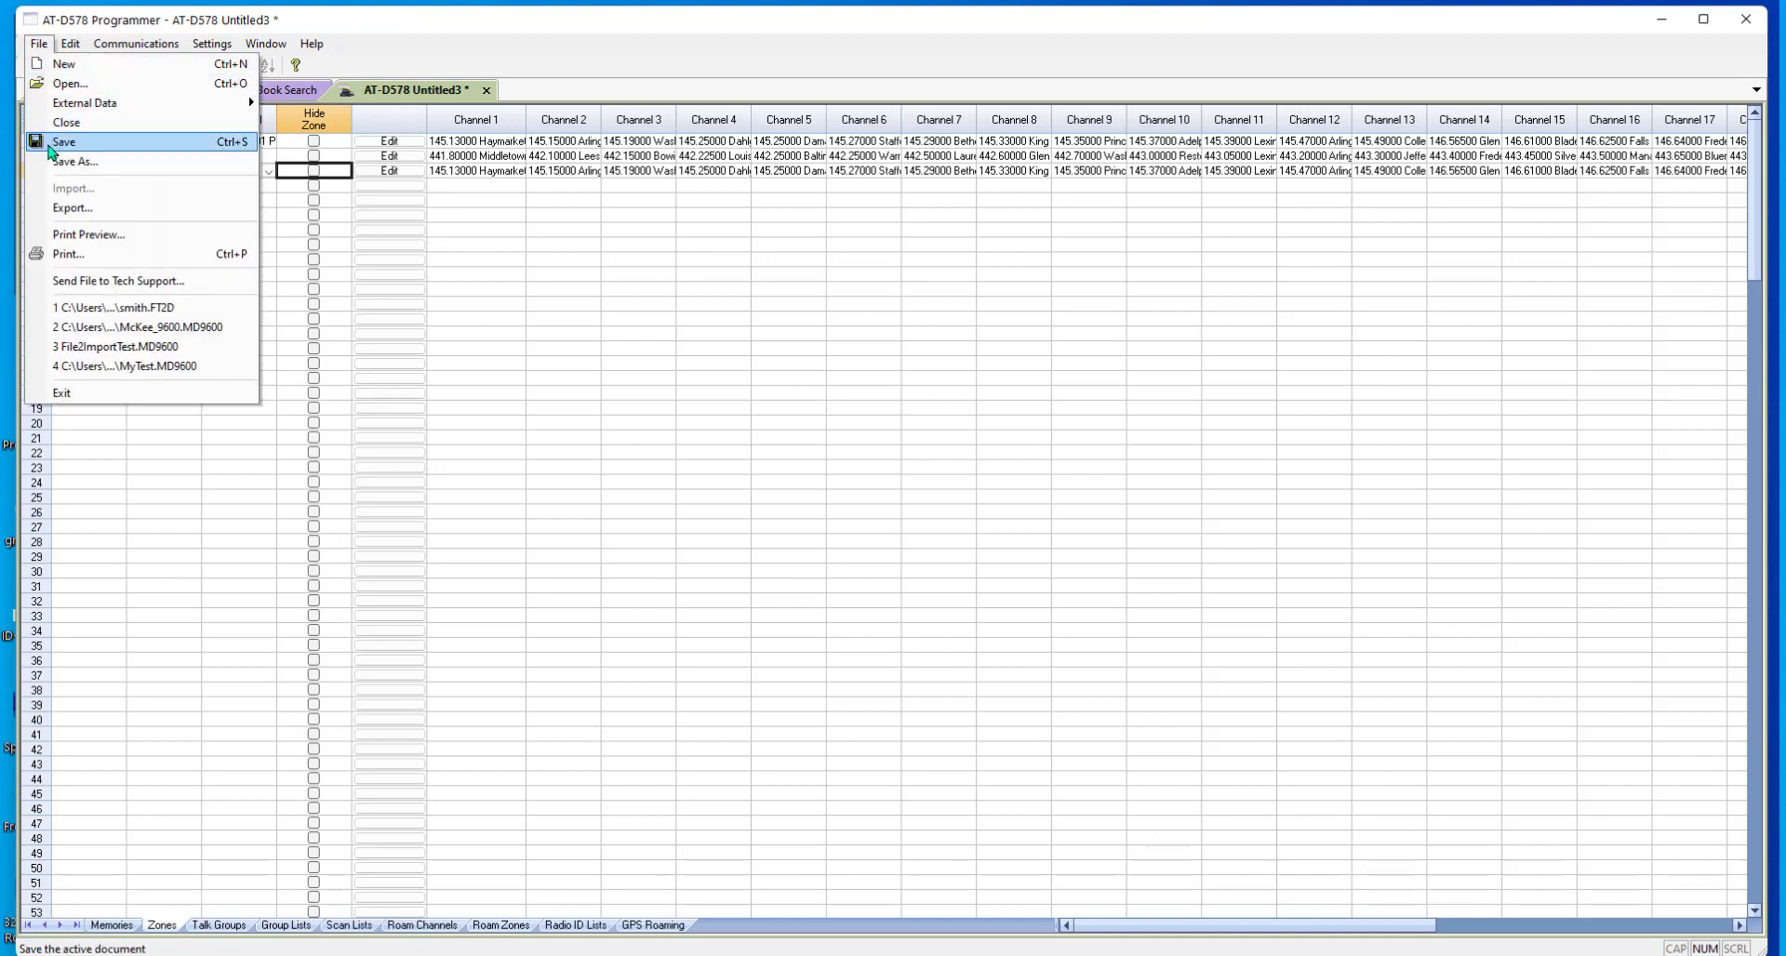
left_click(136, 43)
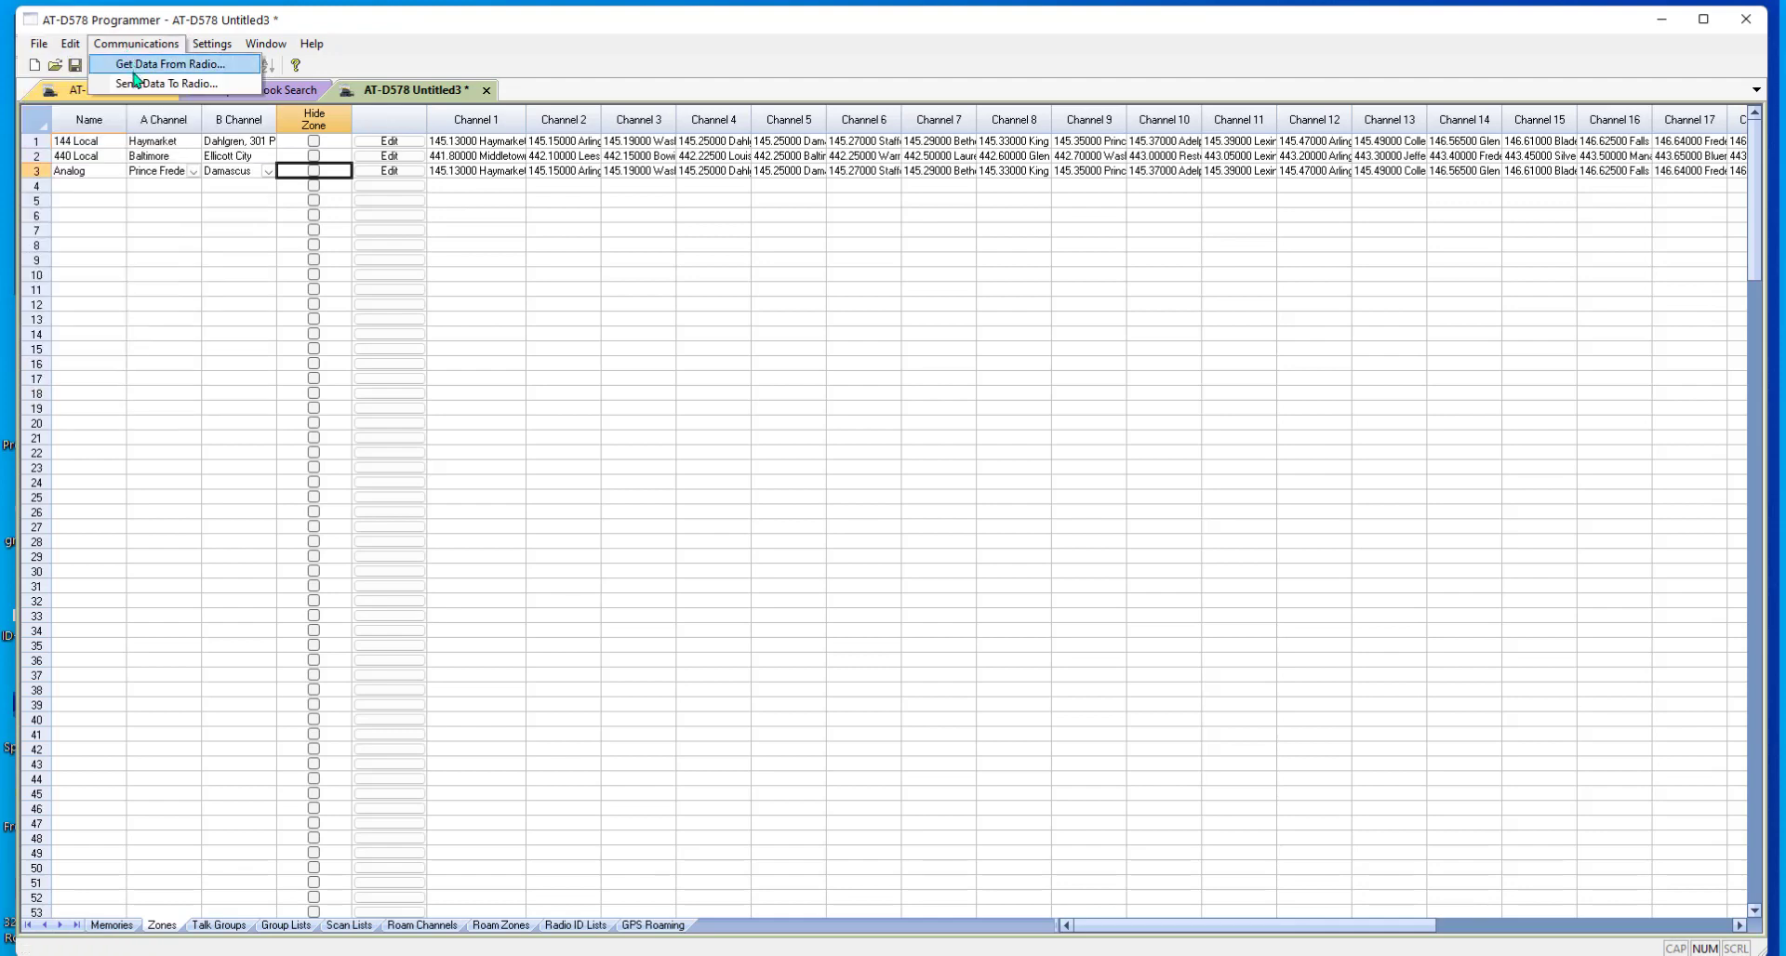